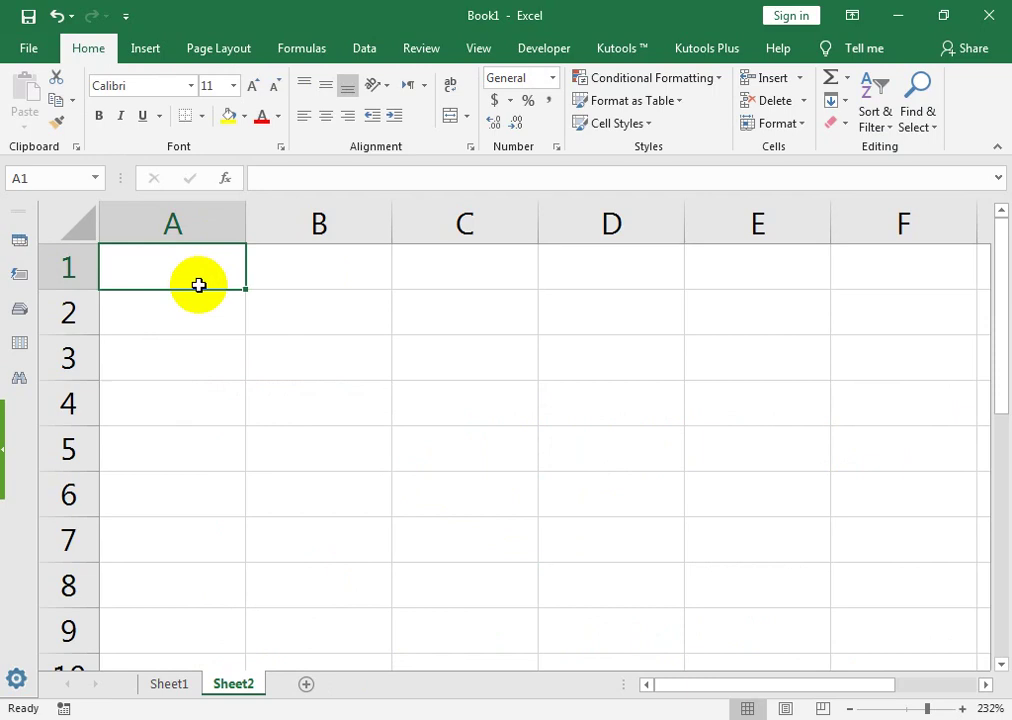
- Enter the date and time 5/1 09:00 in cell A2
key(Return)
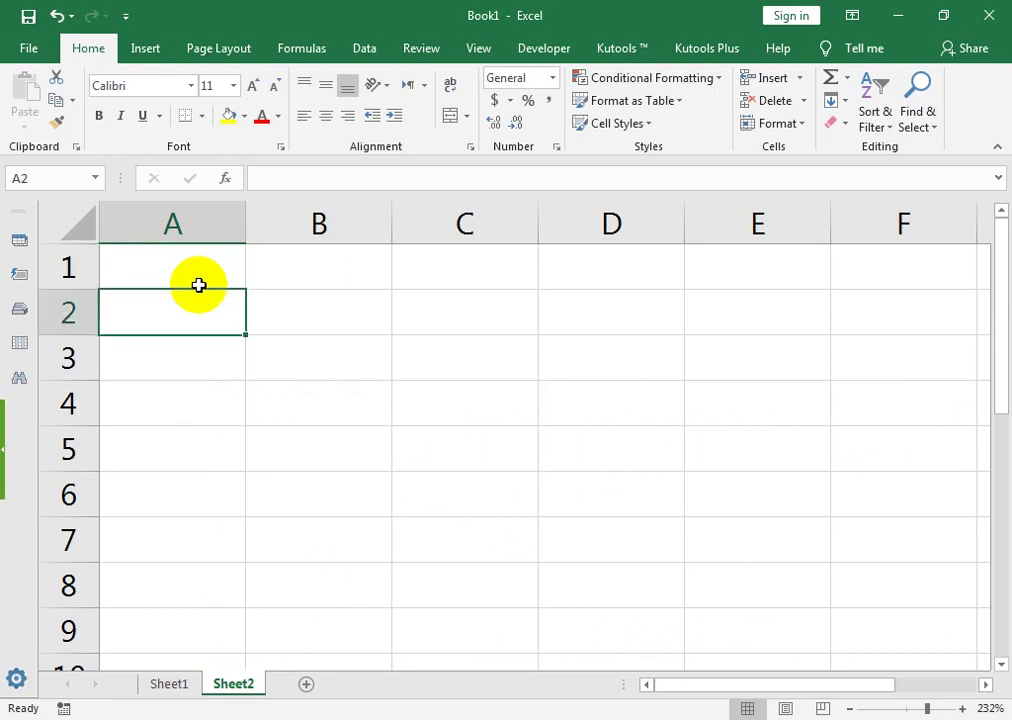
text(5/1)
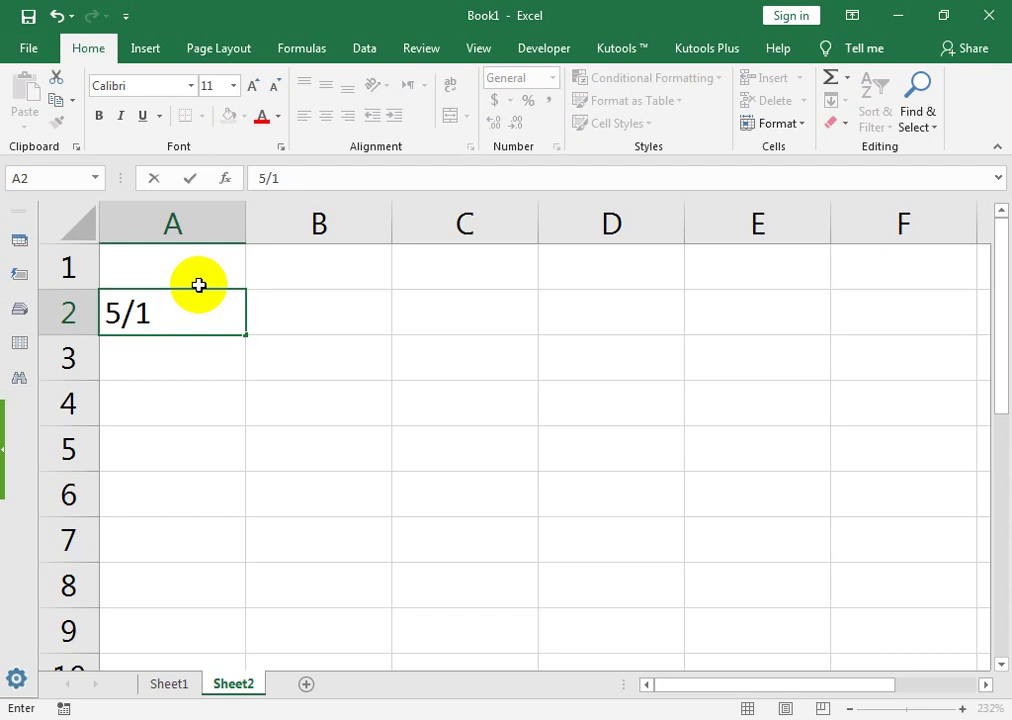
text( 09:00)
key(Return)
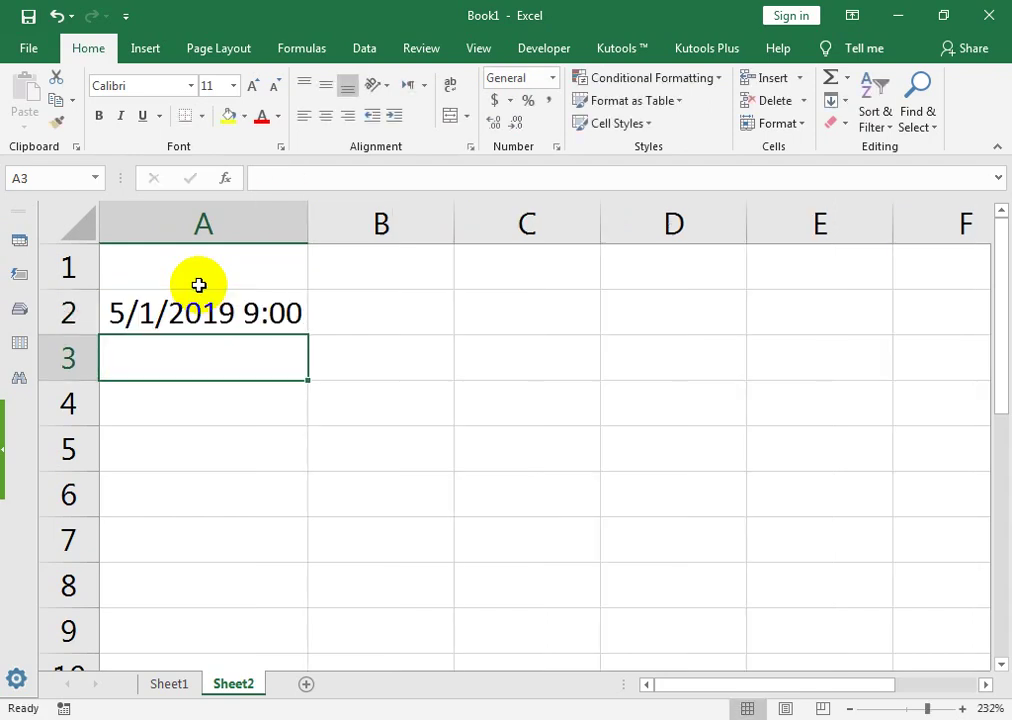
- Enter the date and time 5/4 05:00 in cell B2
key(Right)
key(Up)
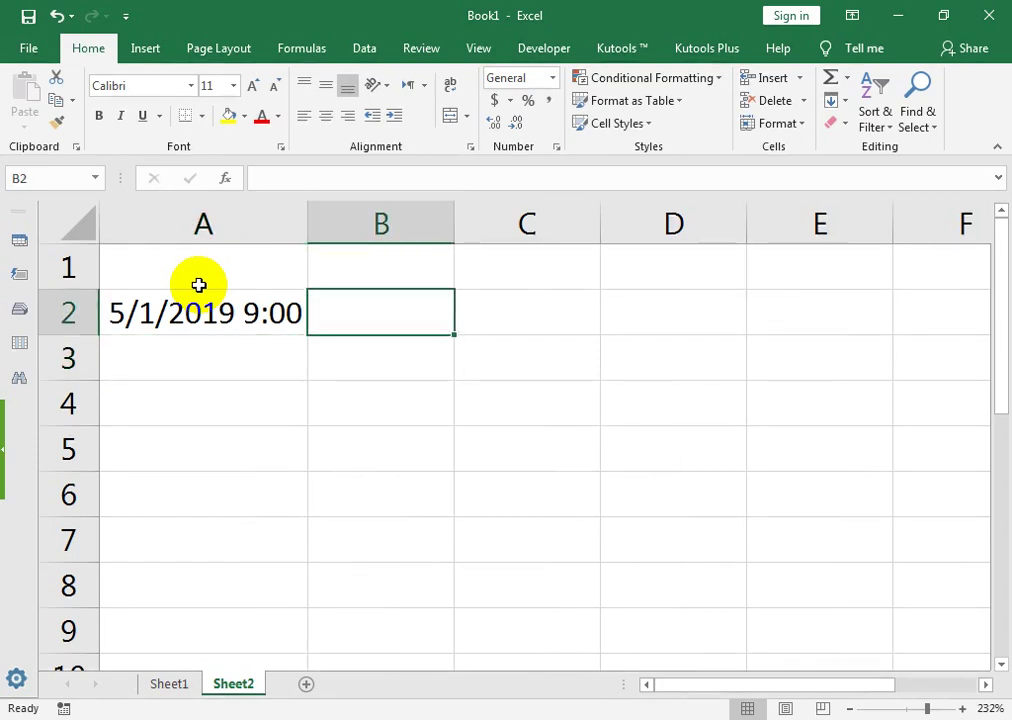
text(5/)
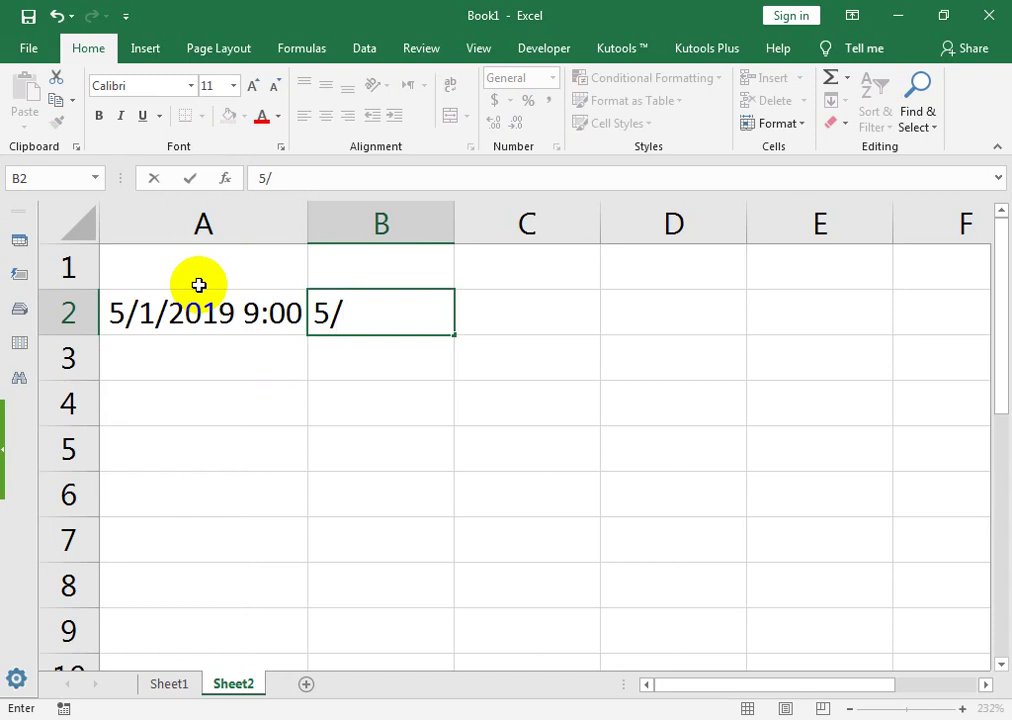
text(4)
text(/)
key(BackSpace)
text(05)
text(:")
key(BackSpace)
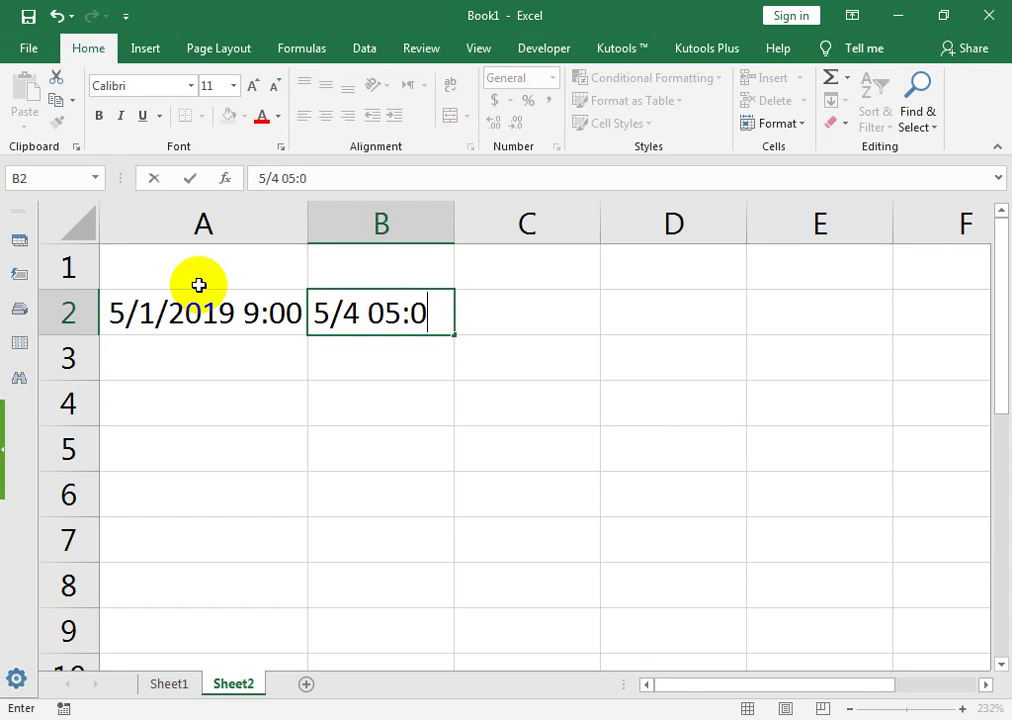
text(00)
key(Return)
- Change the time in cell B2 to 5:00:00 PM, keeping the date 5/4/2019
click(416, 306)
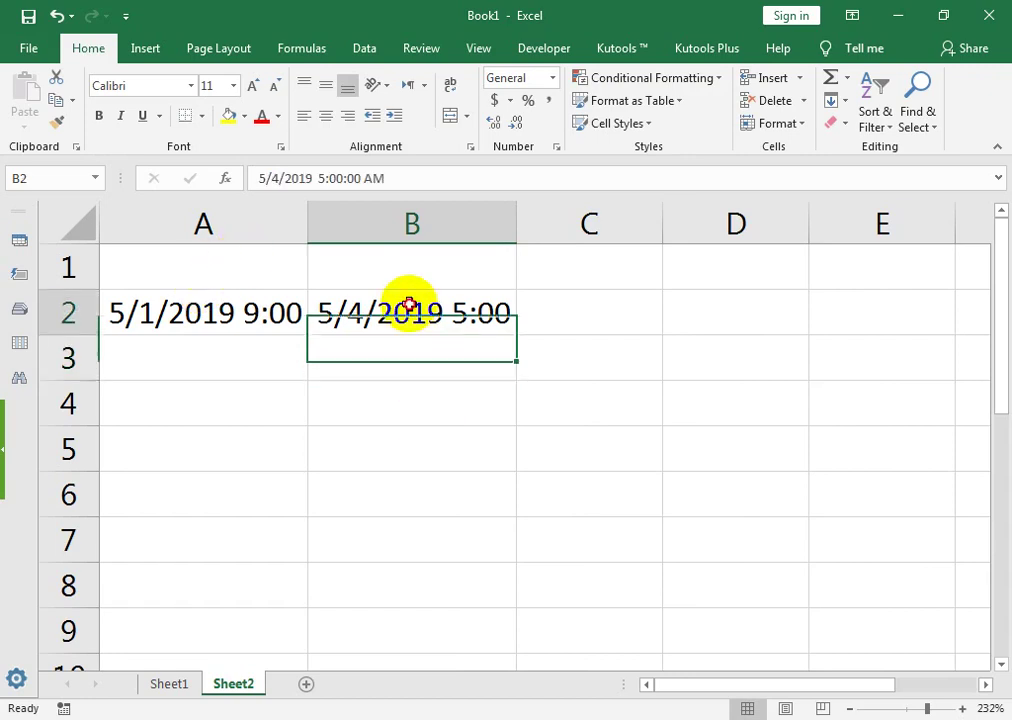
click(379, 177)
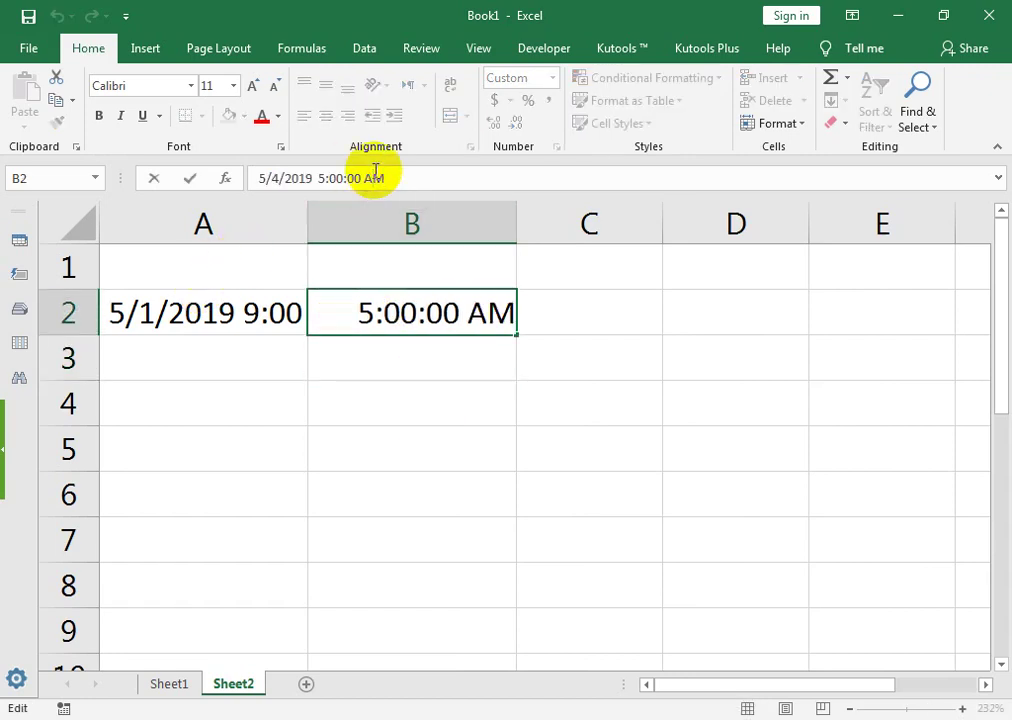
key(BackSpace)
text(P)
key(Return)
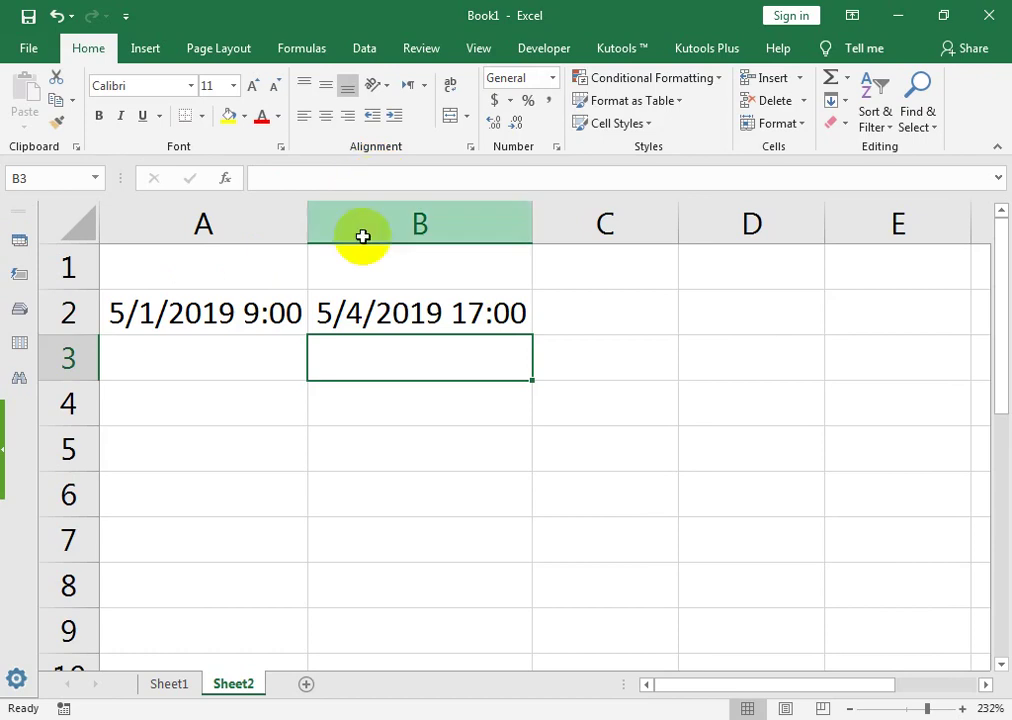
click(416, 307)
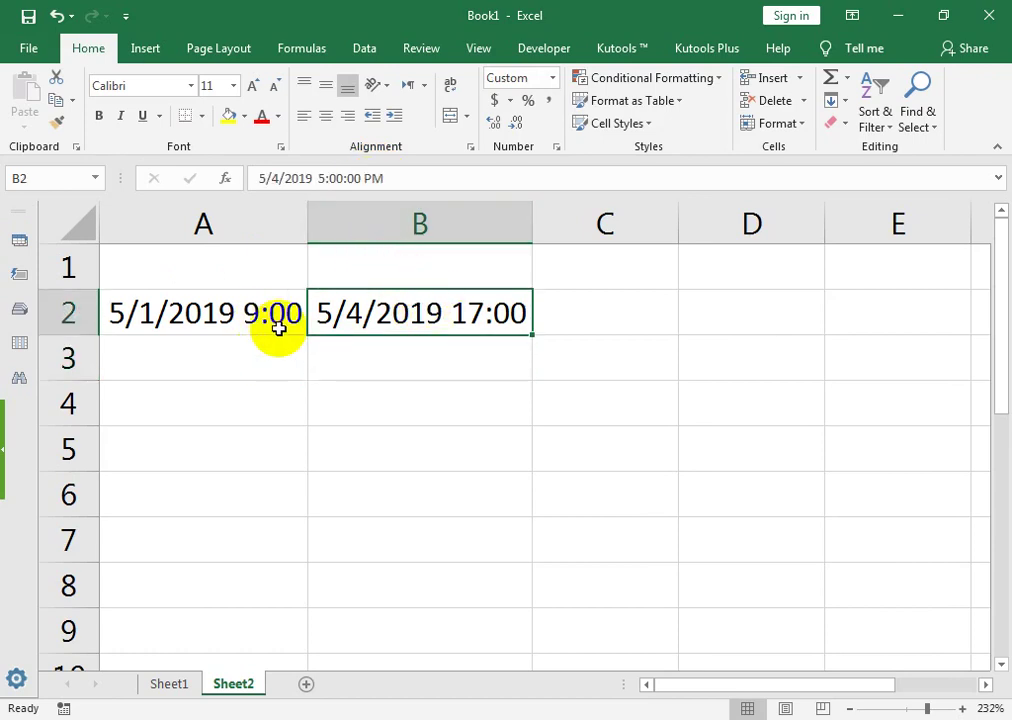
- Add the headers "time in" in cell A1 and "time out" in cell B1
click(215, 248)
text(i)
key(BackSpace)
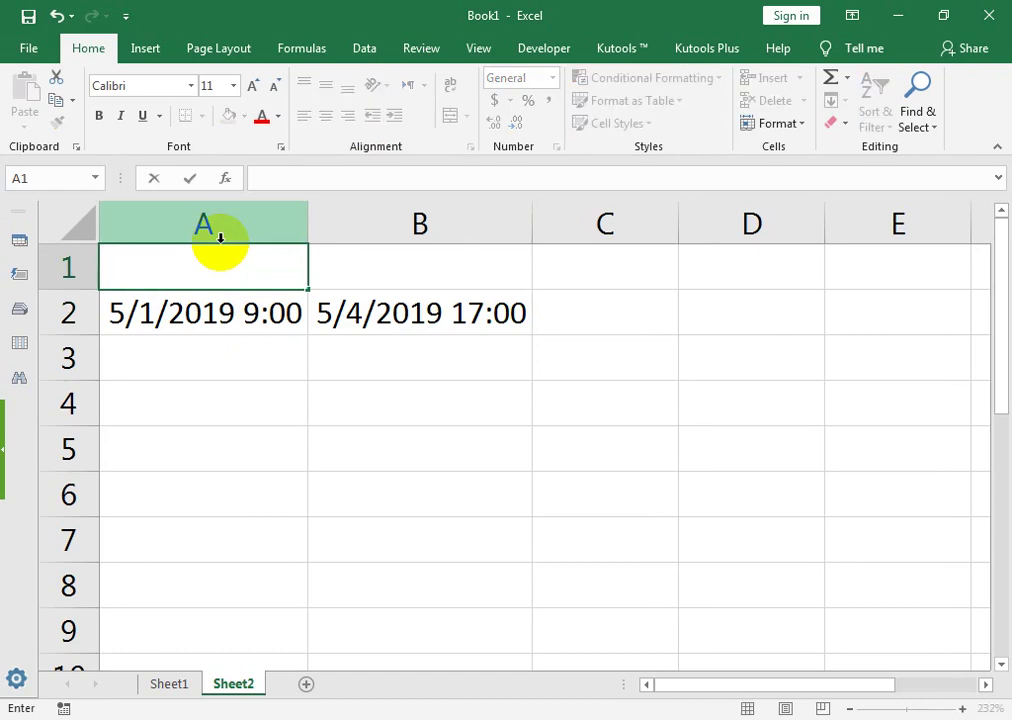
text(time in)
key(Tab)
text(time)
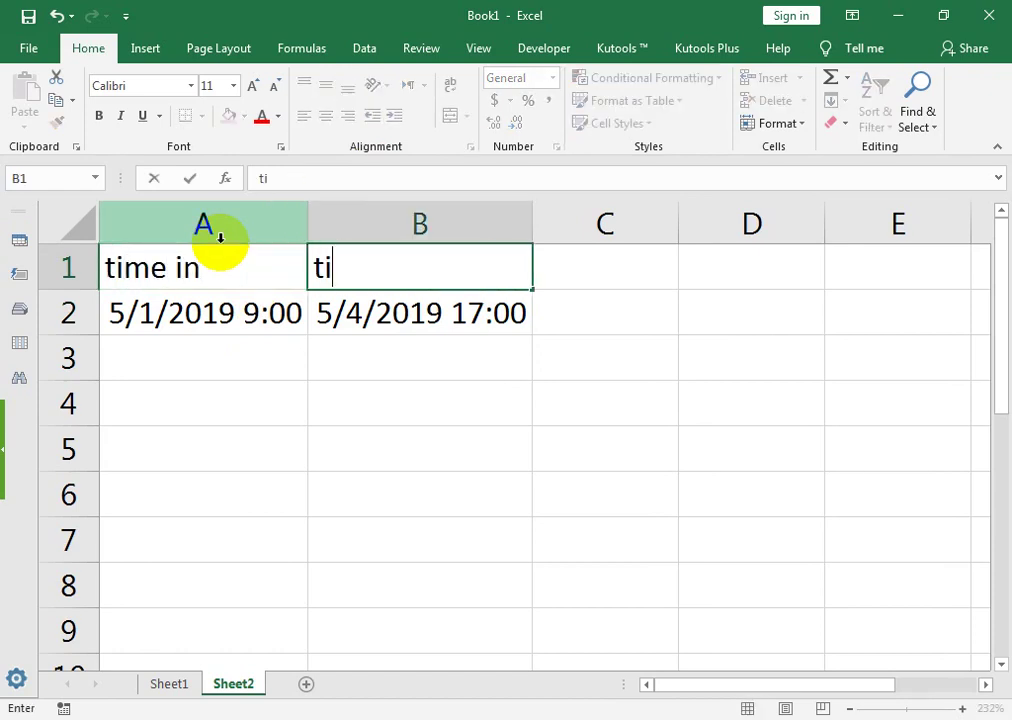
text( out)
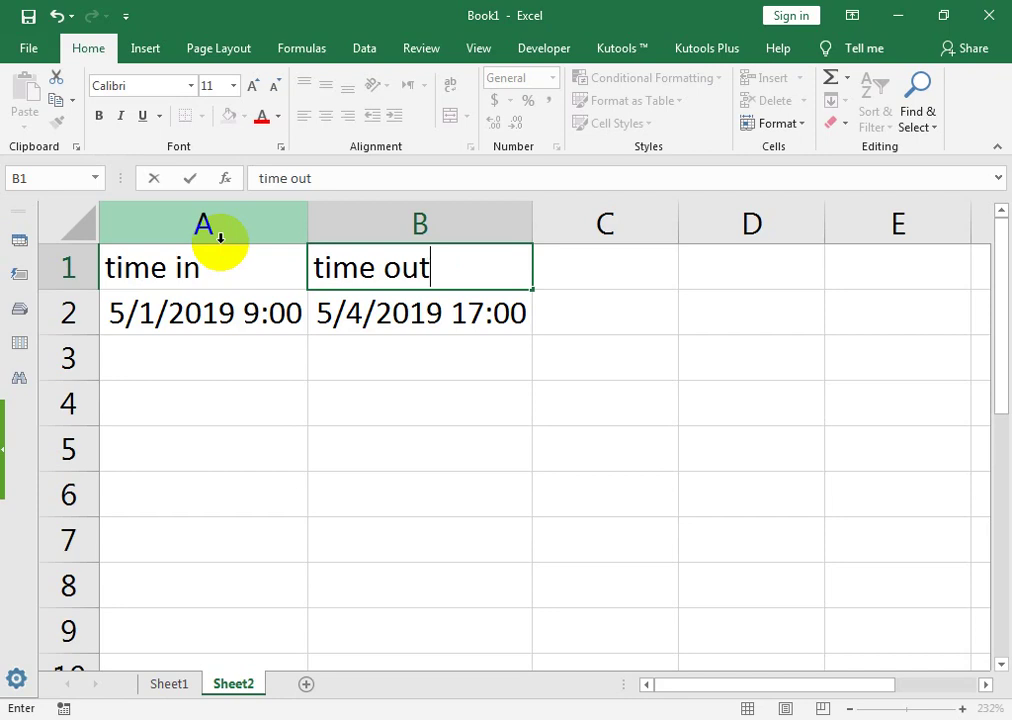
key(Tab)
key(Home)
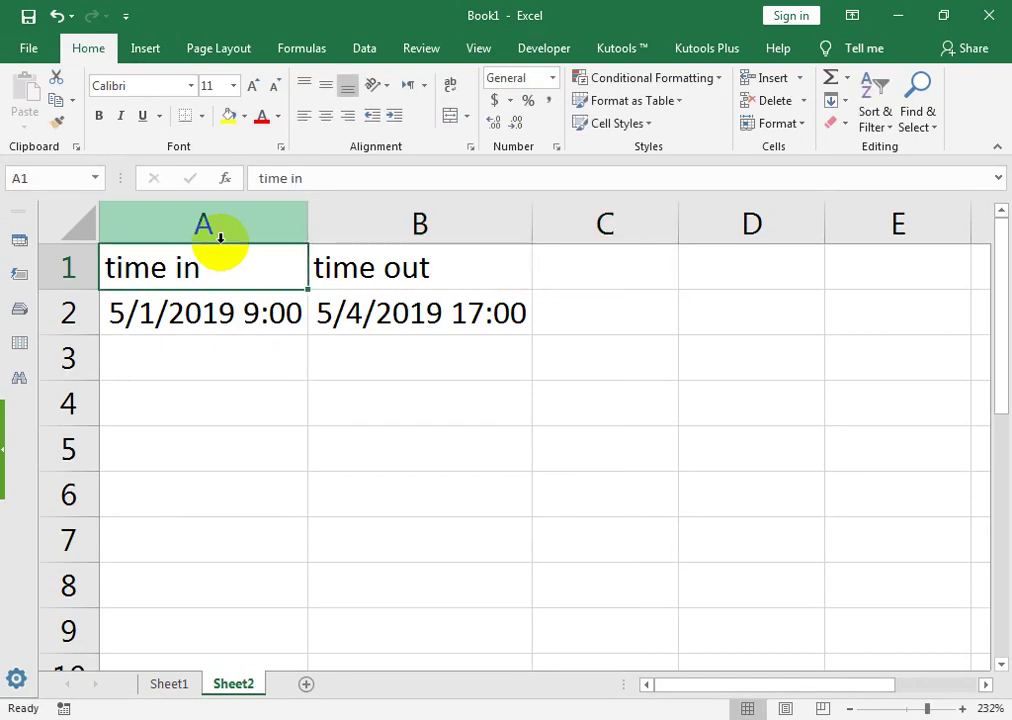
- Add the header "Day & Hours" in cell C1
key(Down)
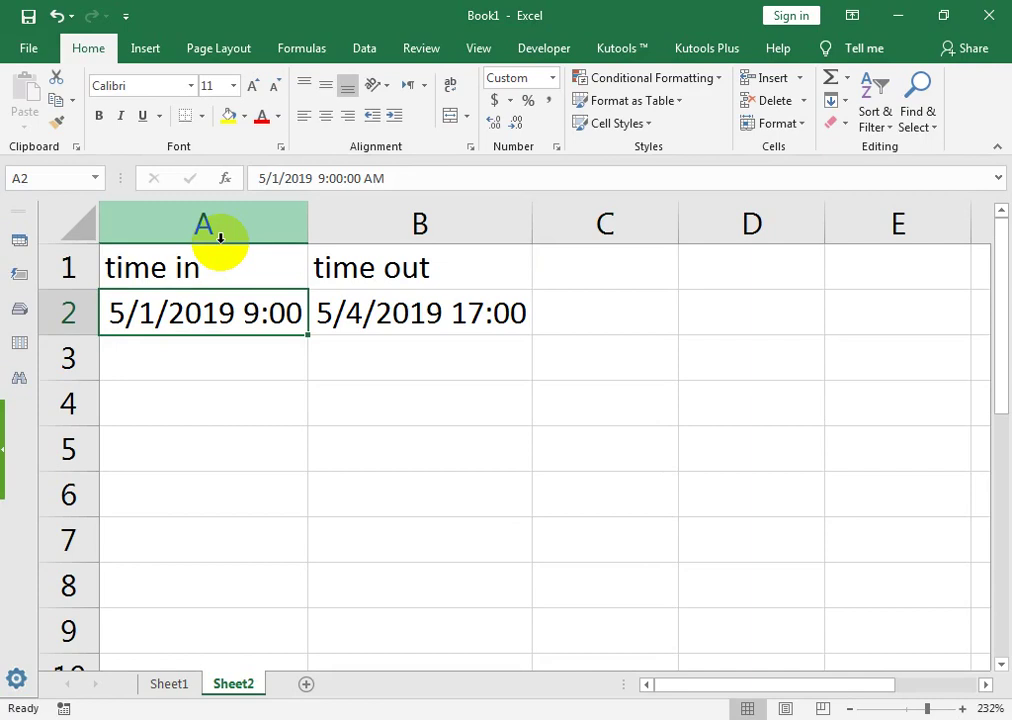
key(Up)
key(Down)
key(Right)
key(Up)
key(Down)
key(Right)
key(Up)
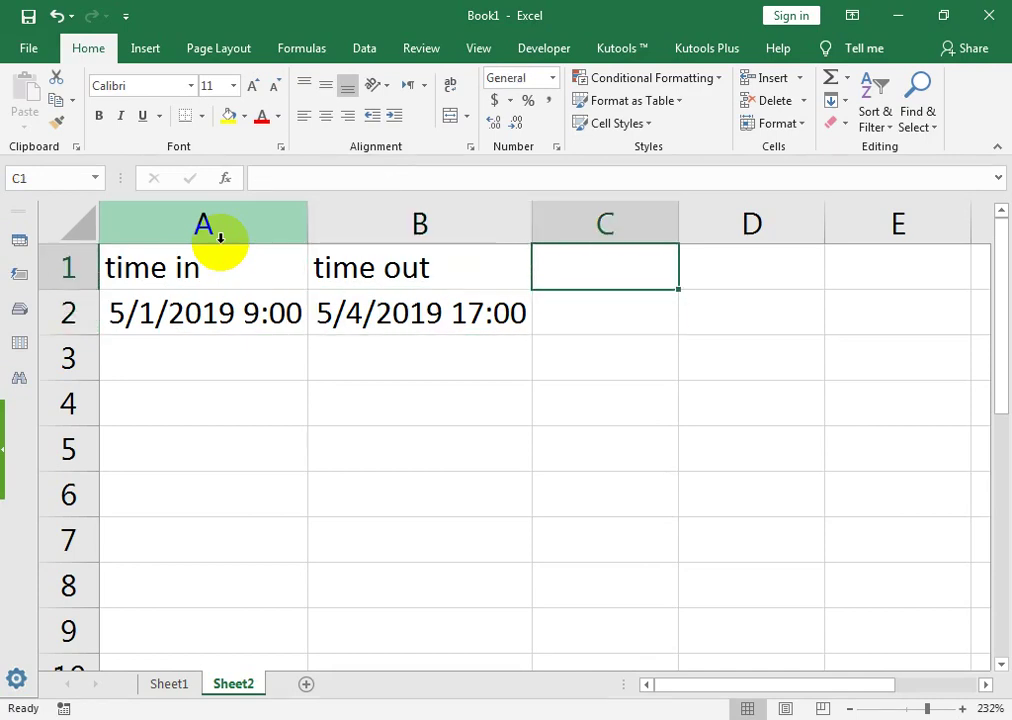
text(Day)
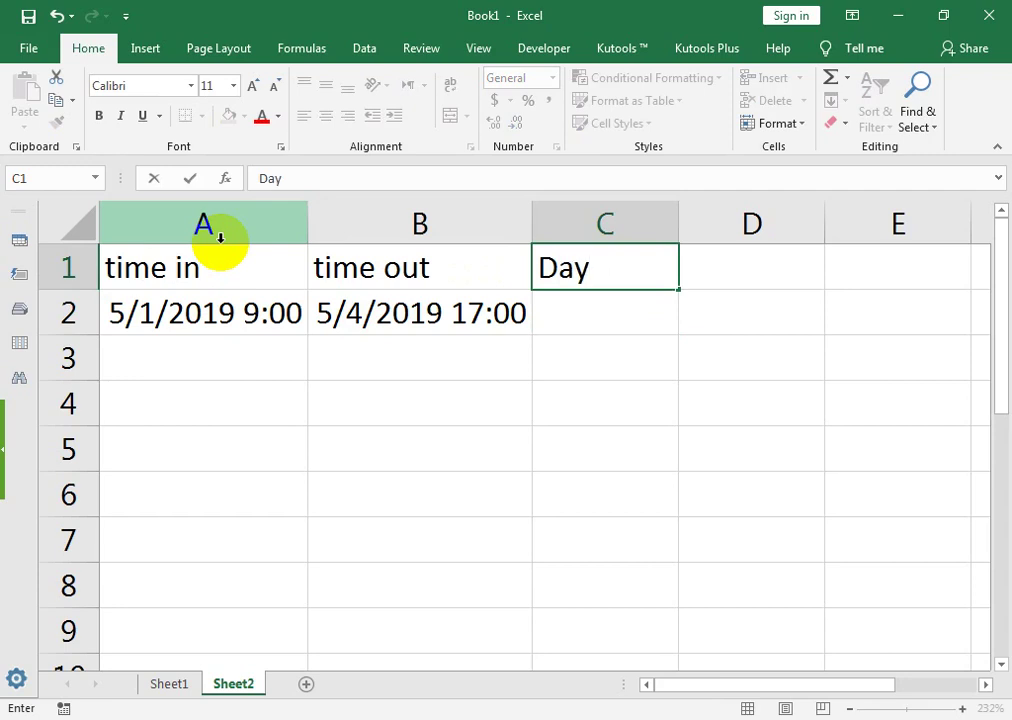
text( & Hours)
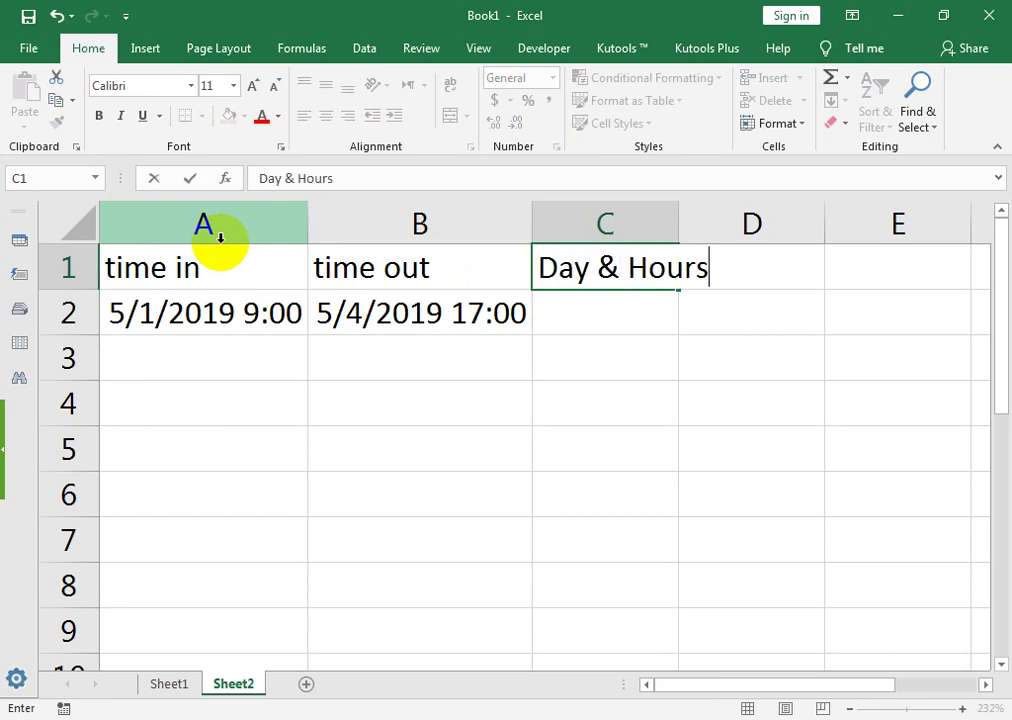
key(Return)
- Subtract the time in from the time out in cell C2 with the formula =B2-A2
text(=)
key(Left)
text(-)
key(Left)
key(Return)
- Apply the custom number format DD hh:mm to the time difference in cell C2
key(Up)
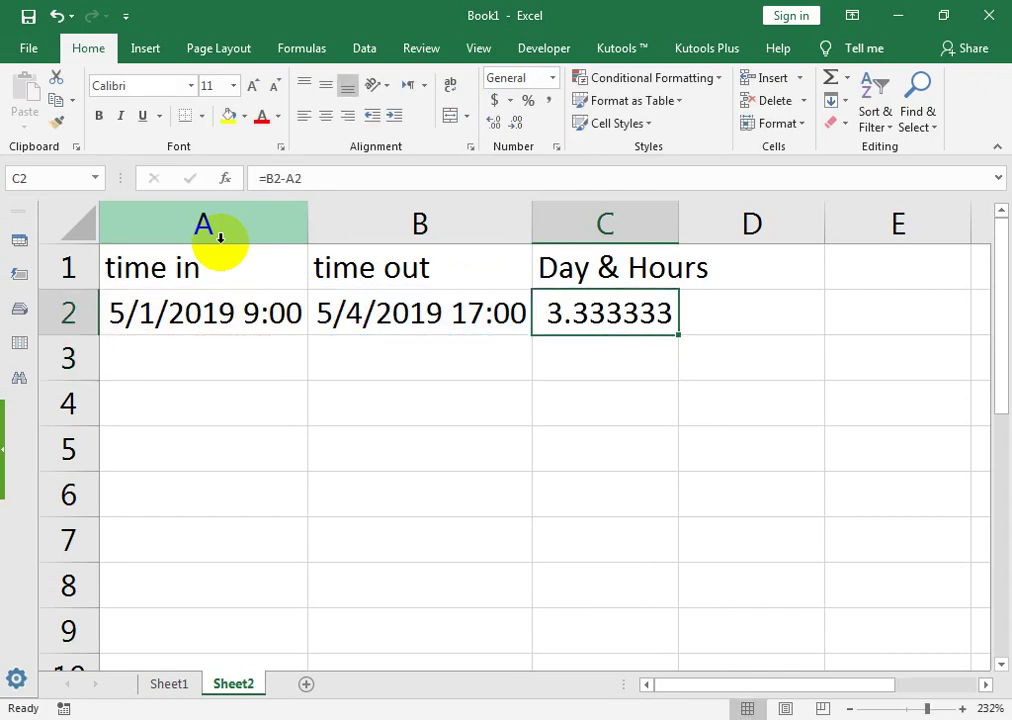
key(ctrl+1)
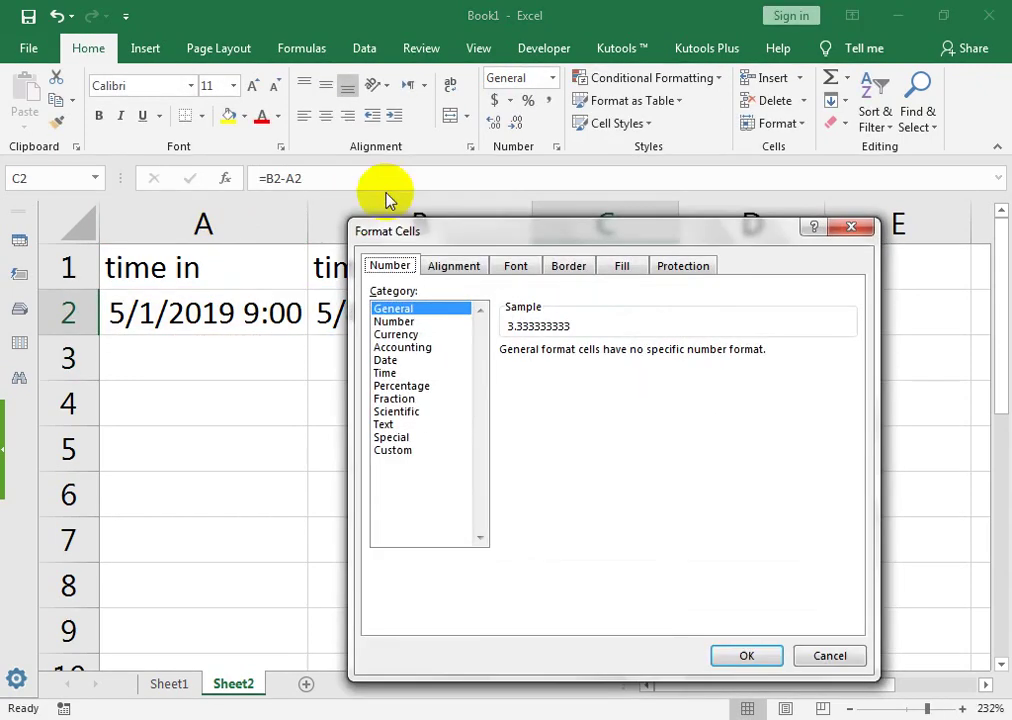
click(393, 450)
double_click(520, 366)
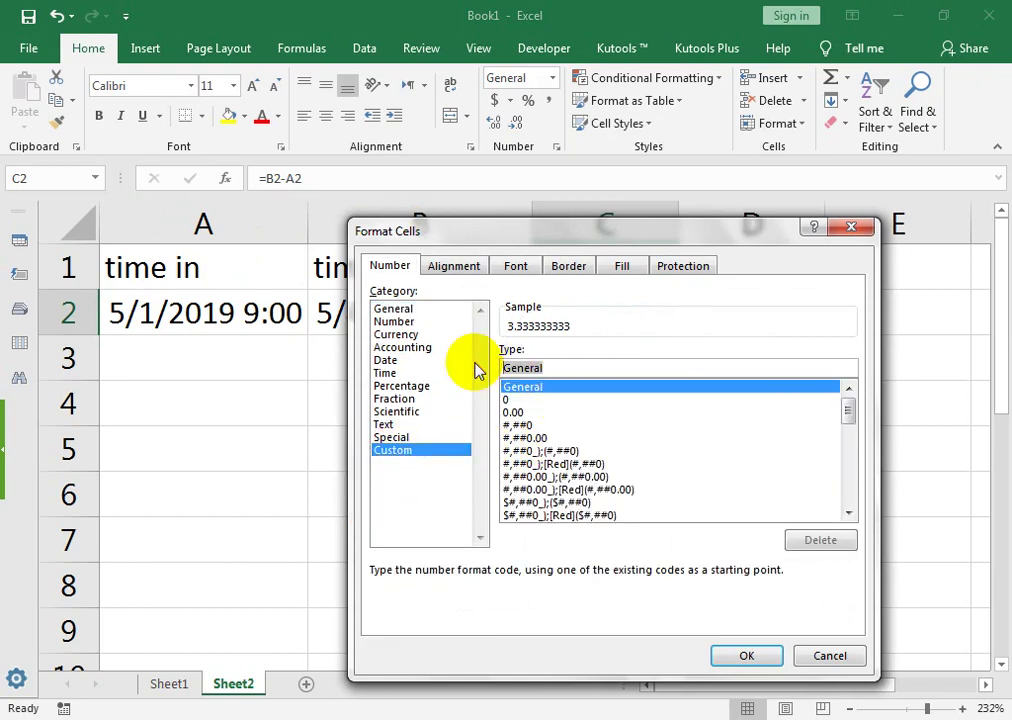
text(DD)
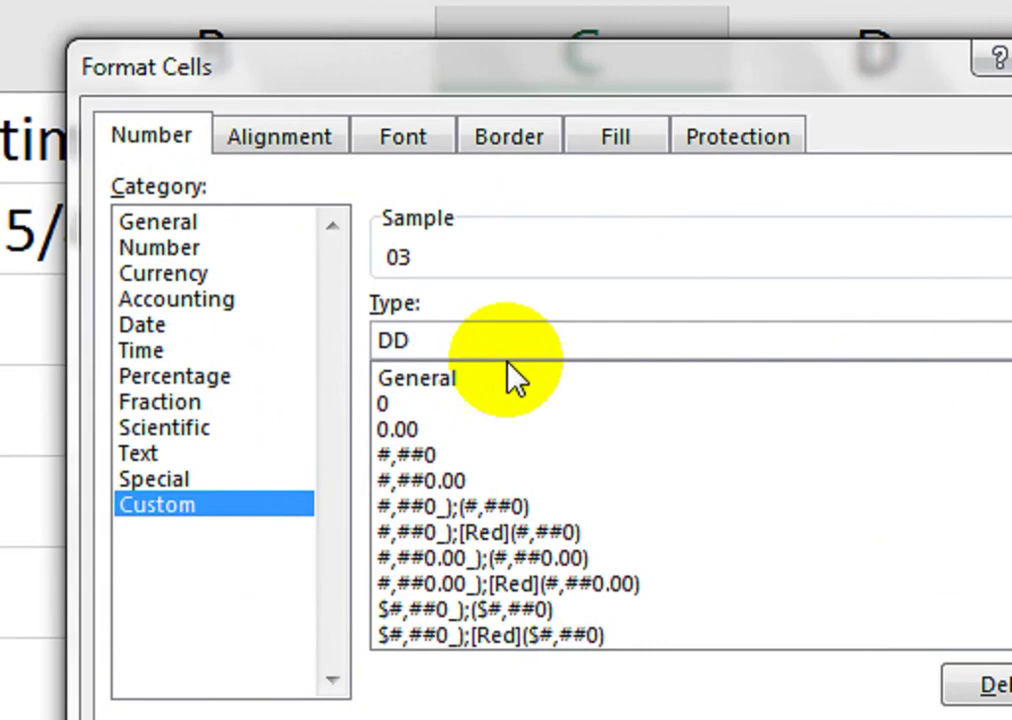
text( hh)
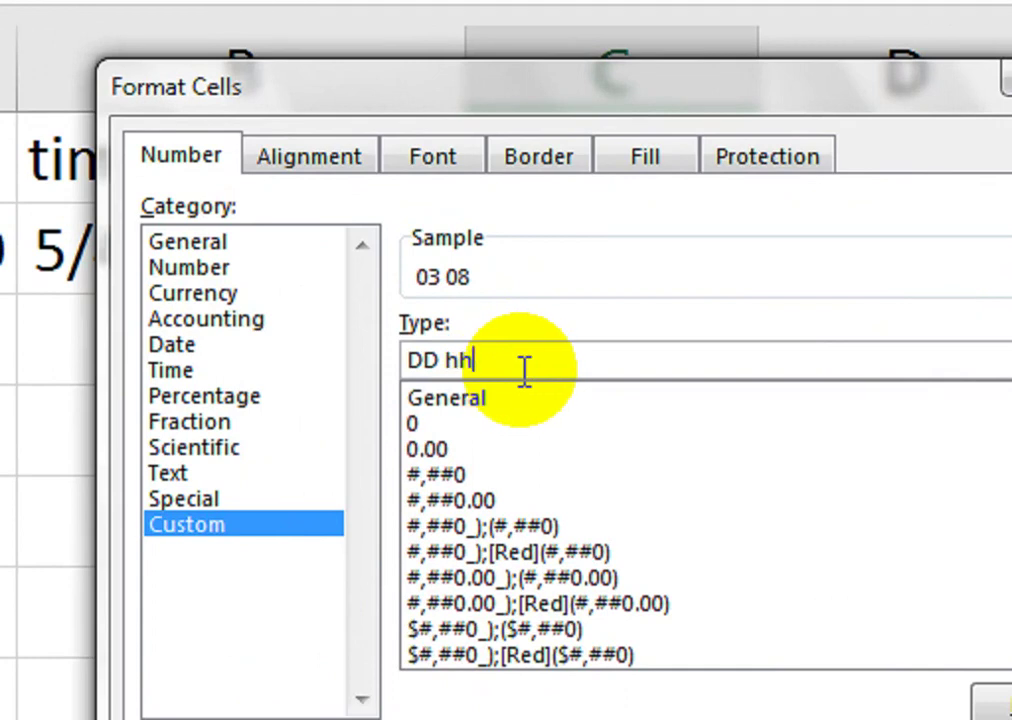
text(:mm)
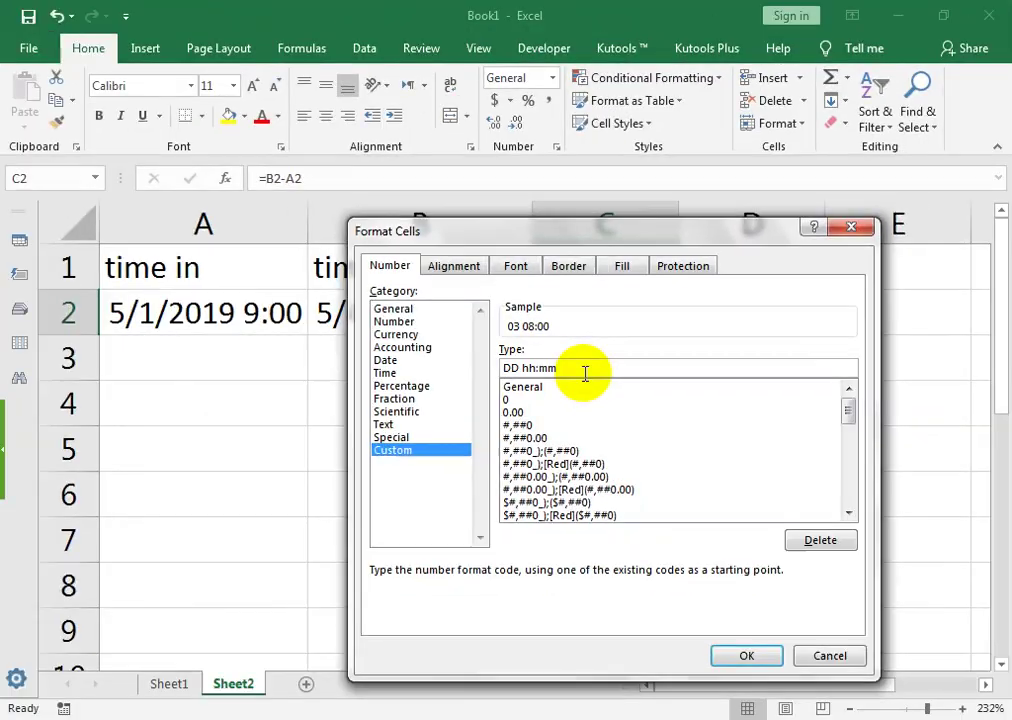
click(735, 656)
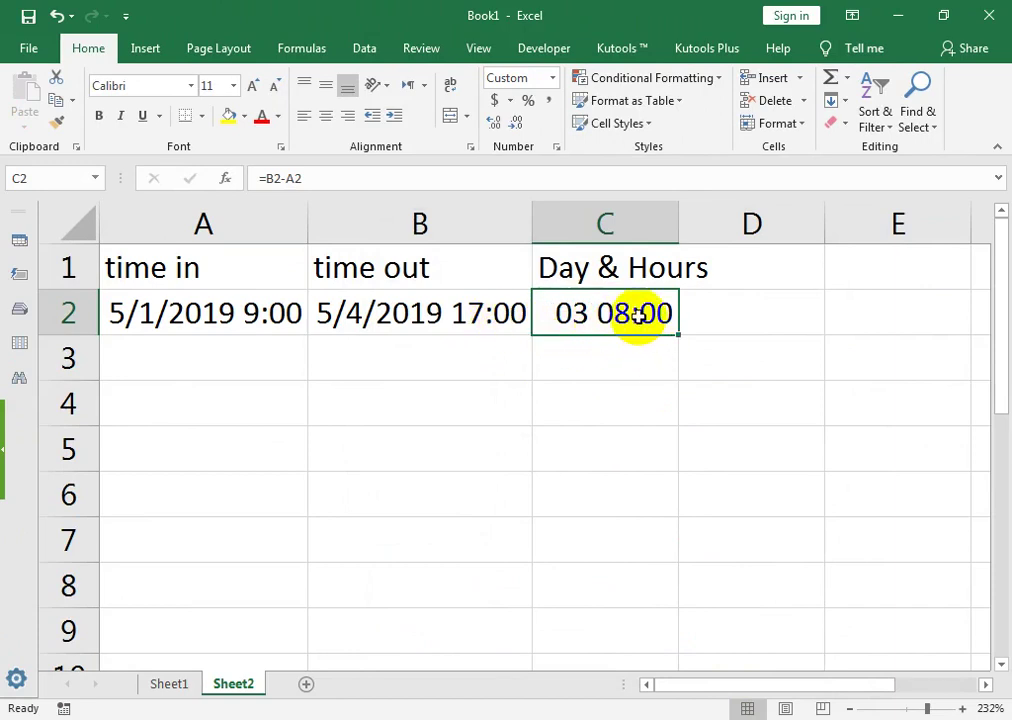
- Add the headers "Day" in cell D1 and "Hours" in cell E1
click(751, 262)
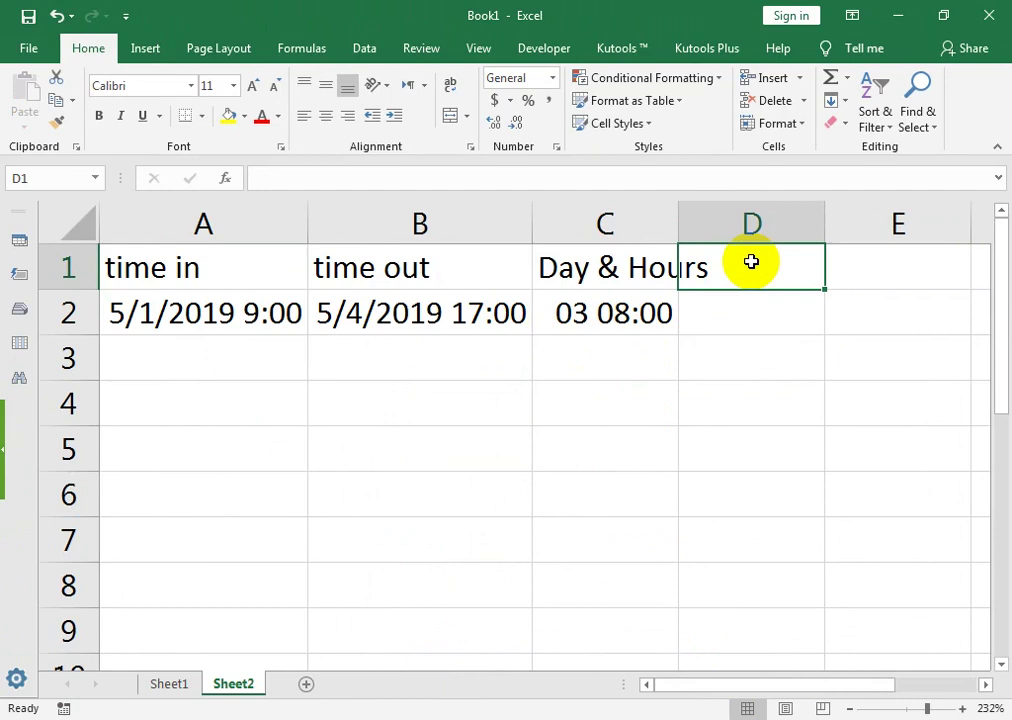
text(DAy)
key(Tab)
click(751, 262)
key(Tab)
click(751, 262)
key(Tab)
text(Hours)
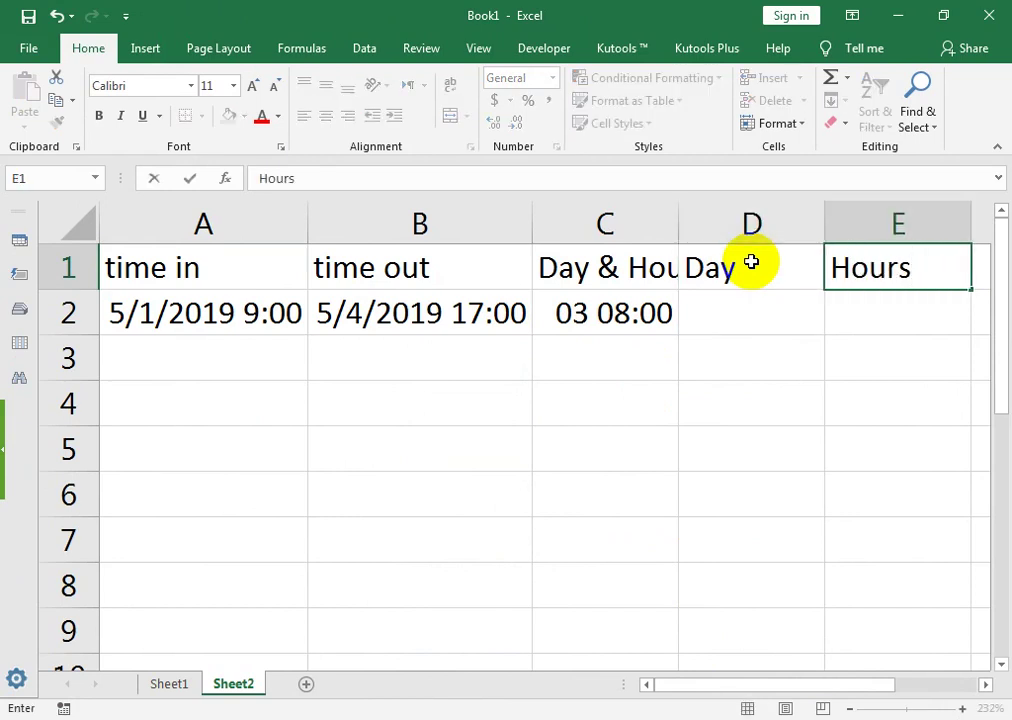
key(Return)
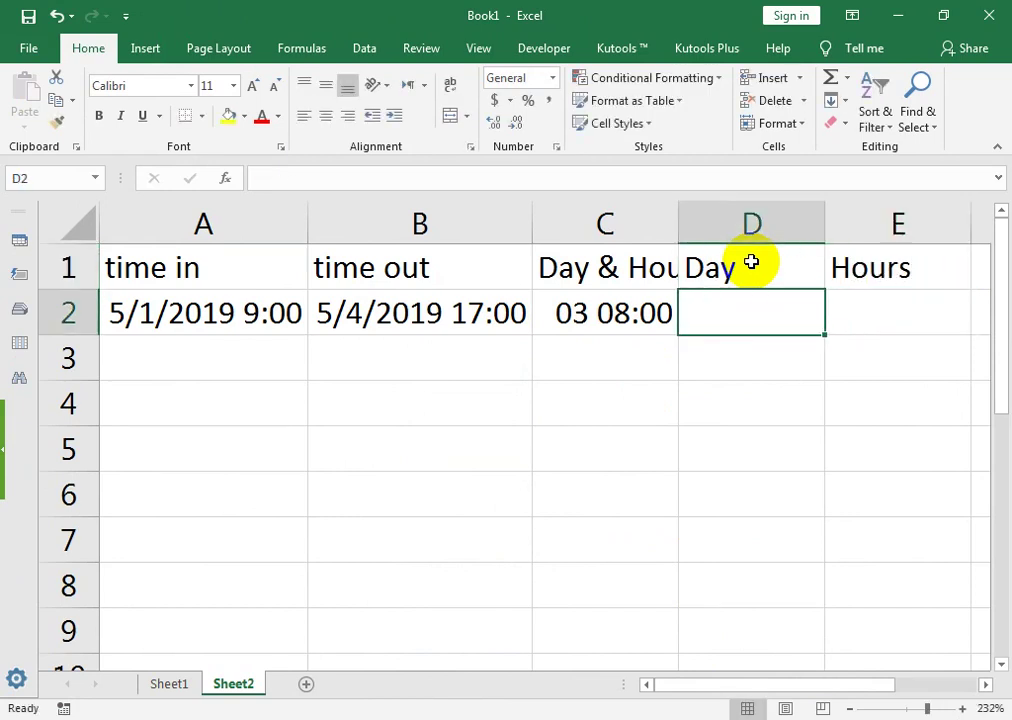
- Calculate the time difference under the Day header in cell D2 with the formula =B2-A2
text(=)
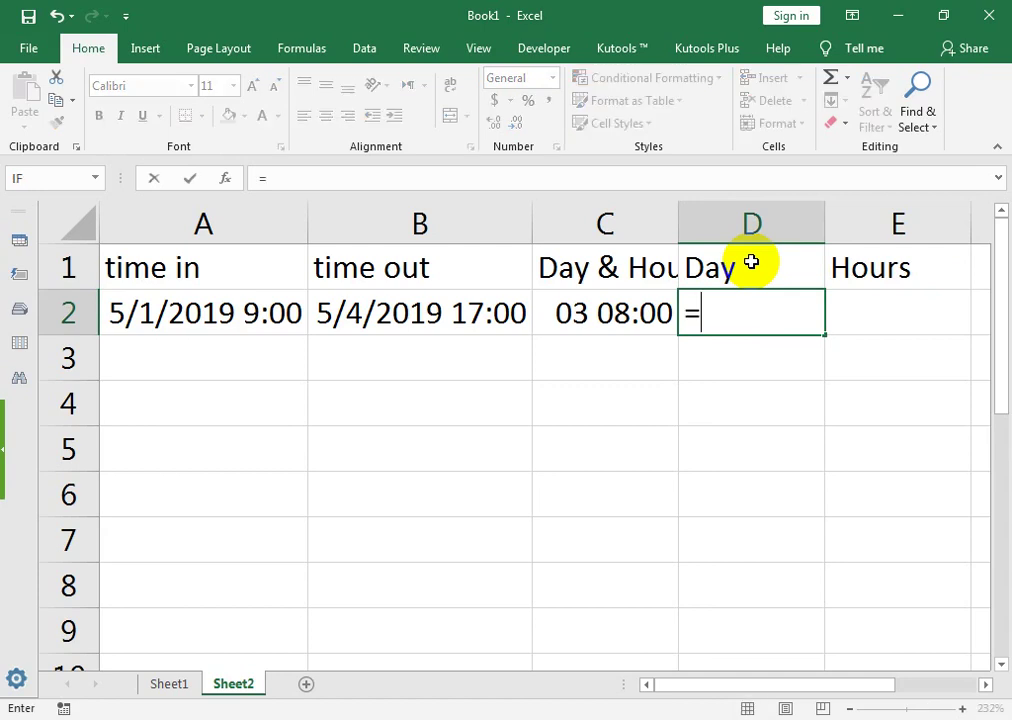
key(Left)
key(Left)
text(-)
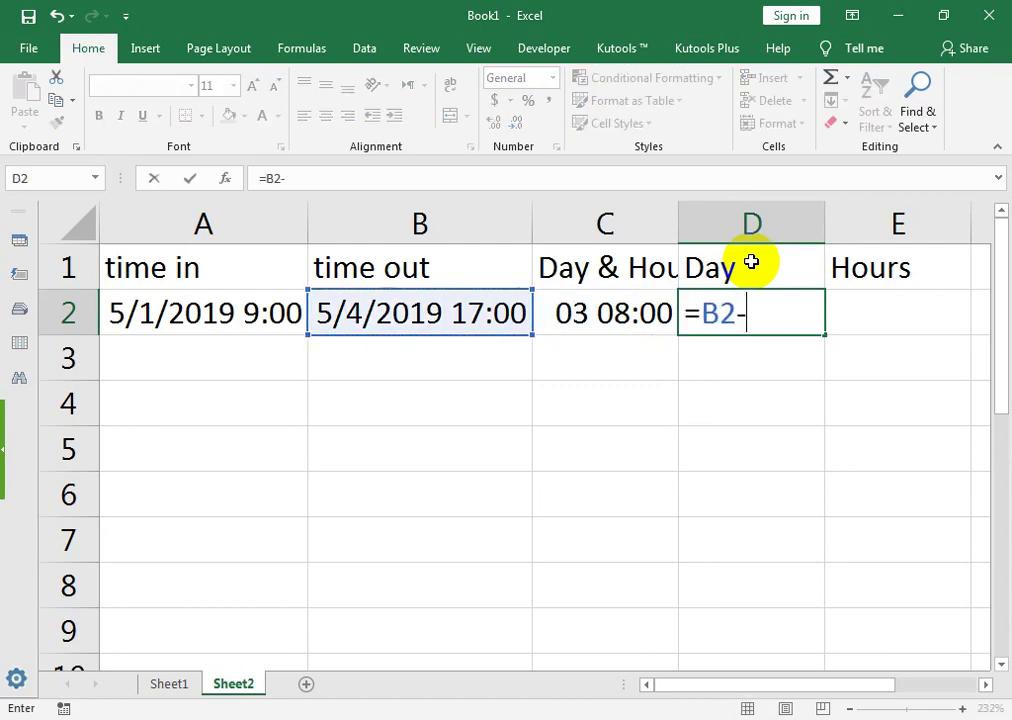
key(Left)
key(Left)
key(Left)
key(Return)
- Apply the custom number format dd to cell D2 under the Day header
key(Up)
key(Up)
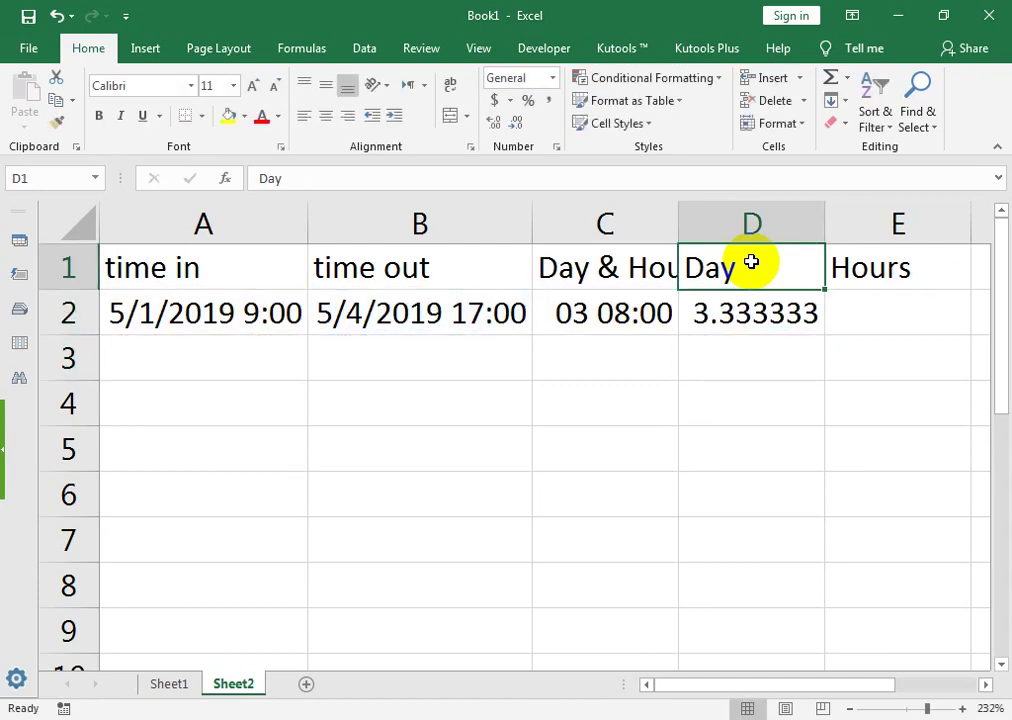
key(Down)
key(ctrl+1)
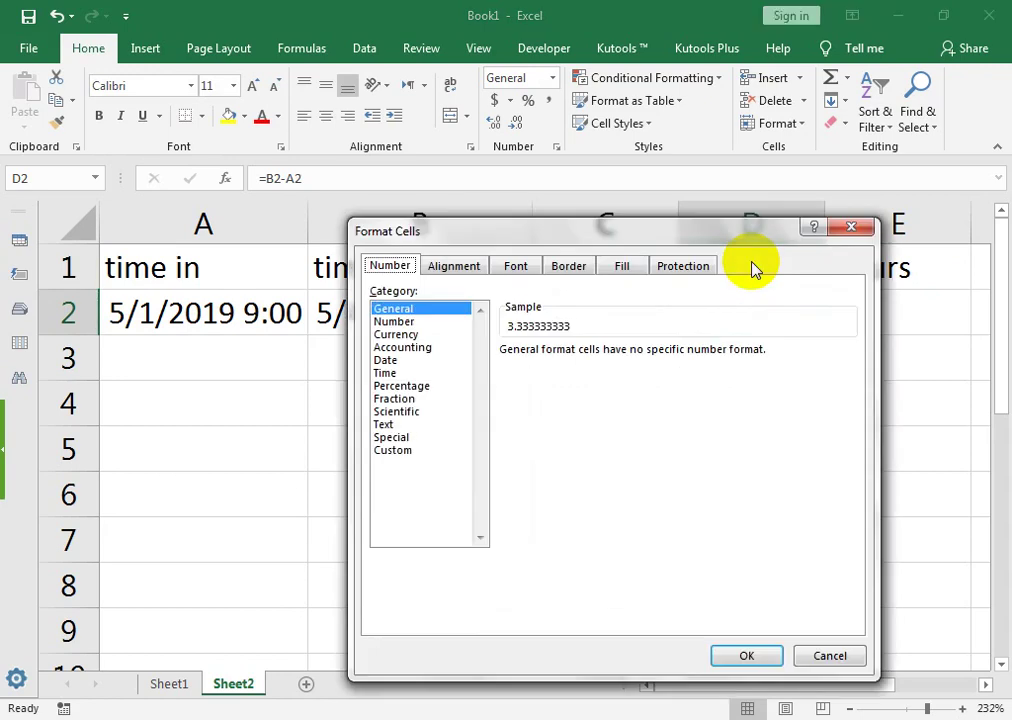
click(394, 450)
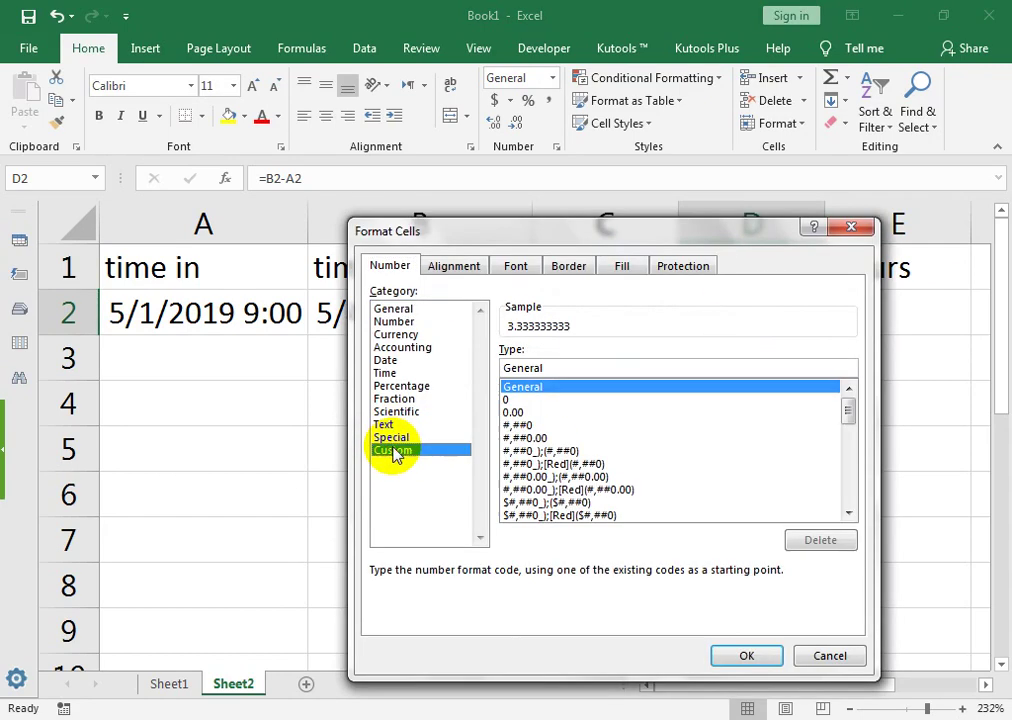
double_click(565, 367)
text(dd)
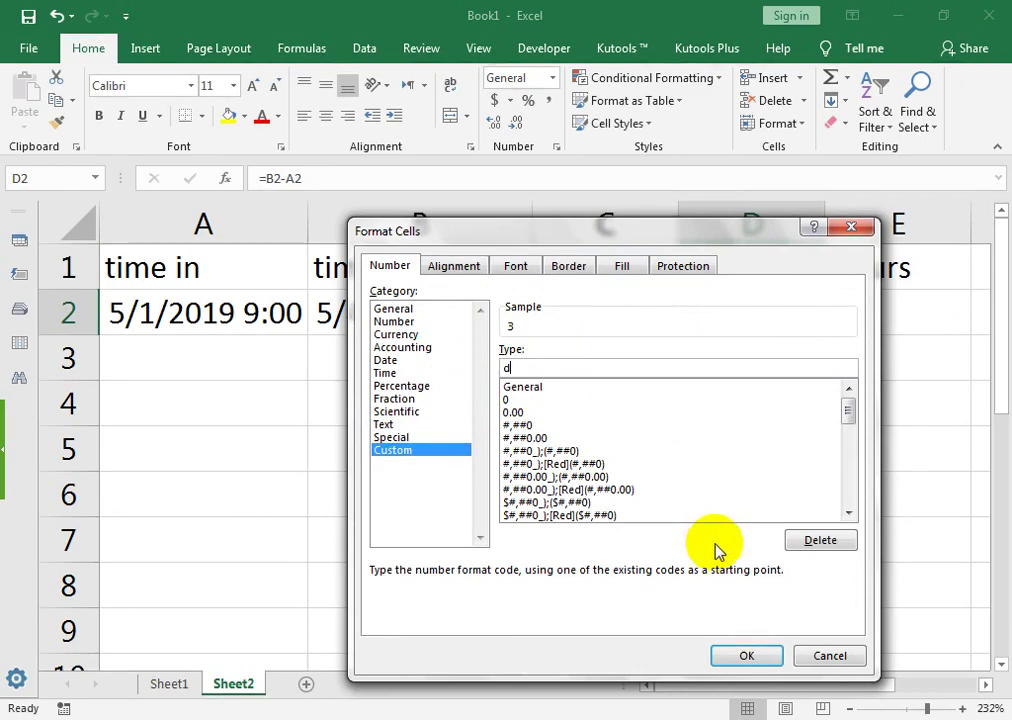
click(750, 662)
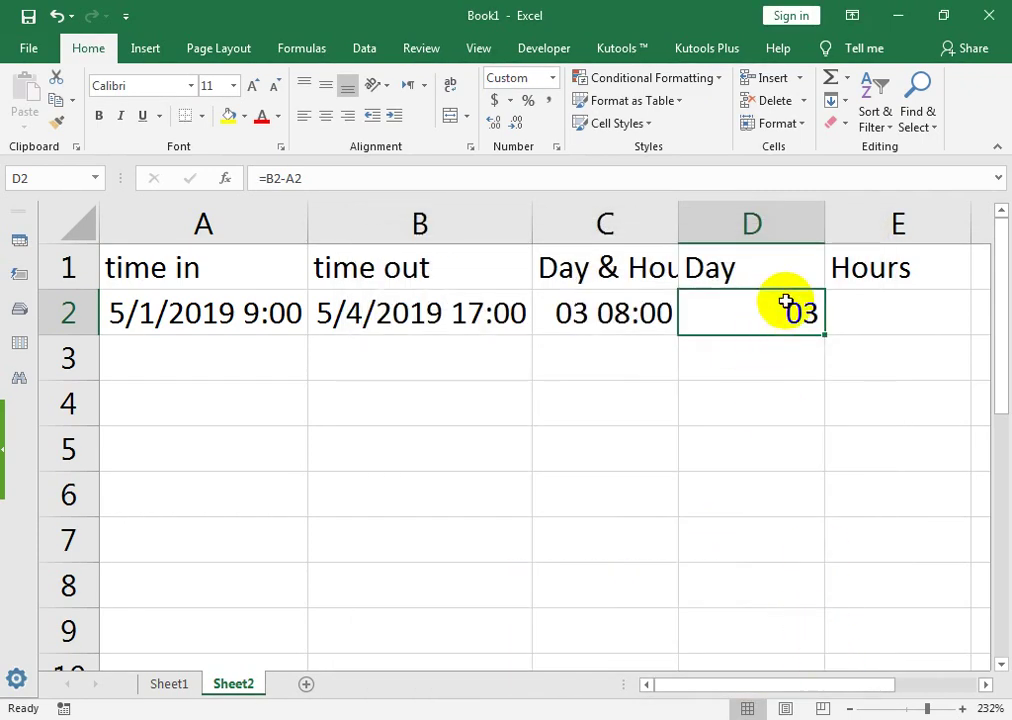
- Calculate the time difference under the Hours header in cell E2 with the formula =B2-A2
click(852, 308)
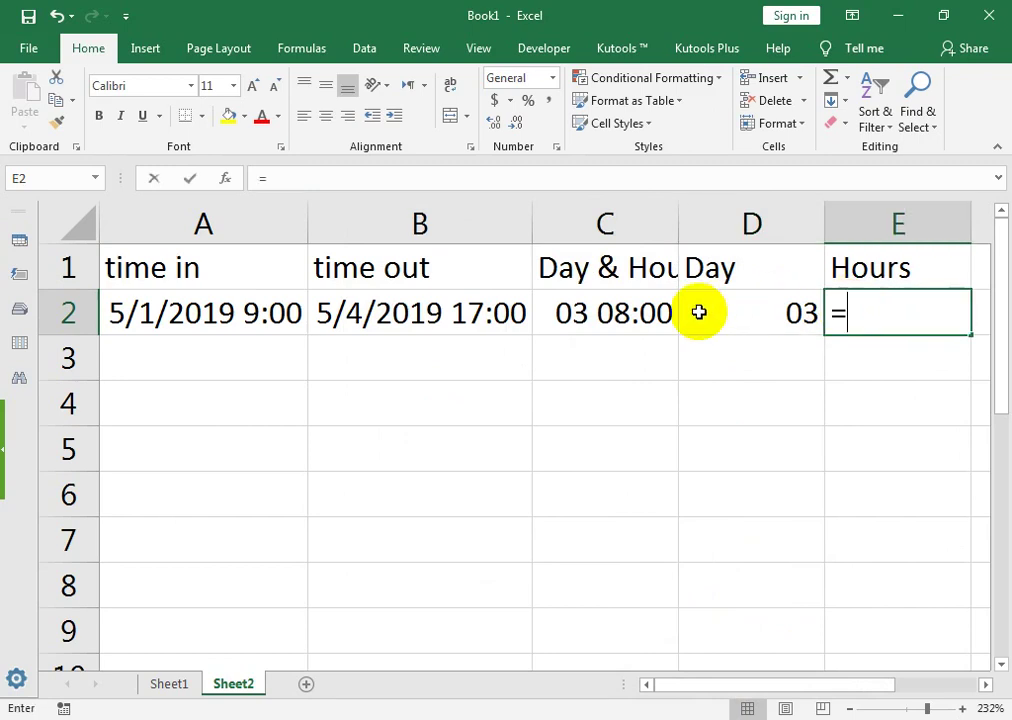
text(=)
click(422, 311)
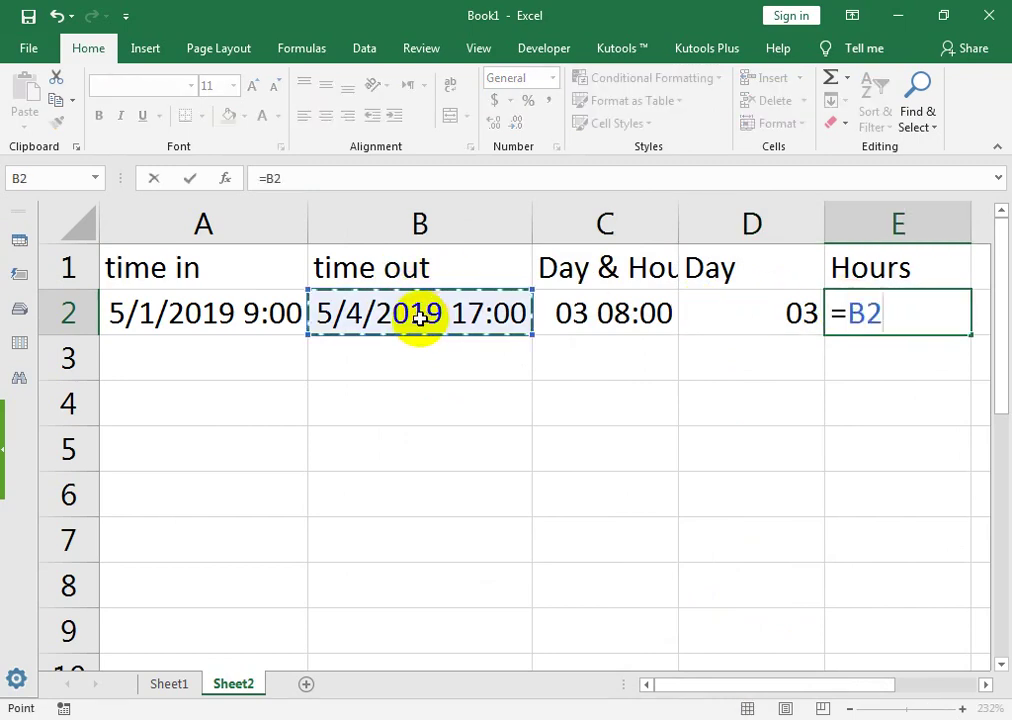
text(-)
click(195, 304)
key(Return)
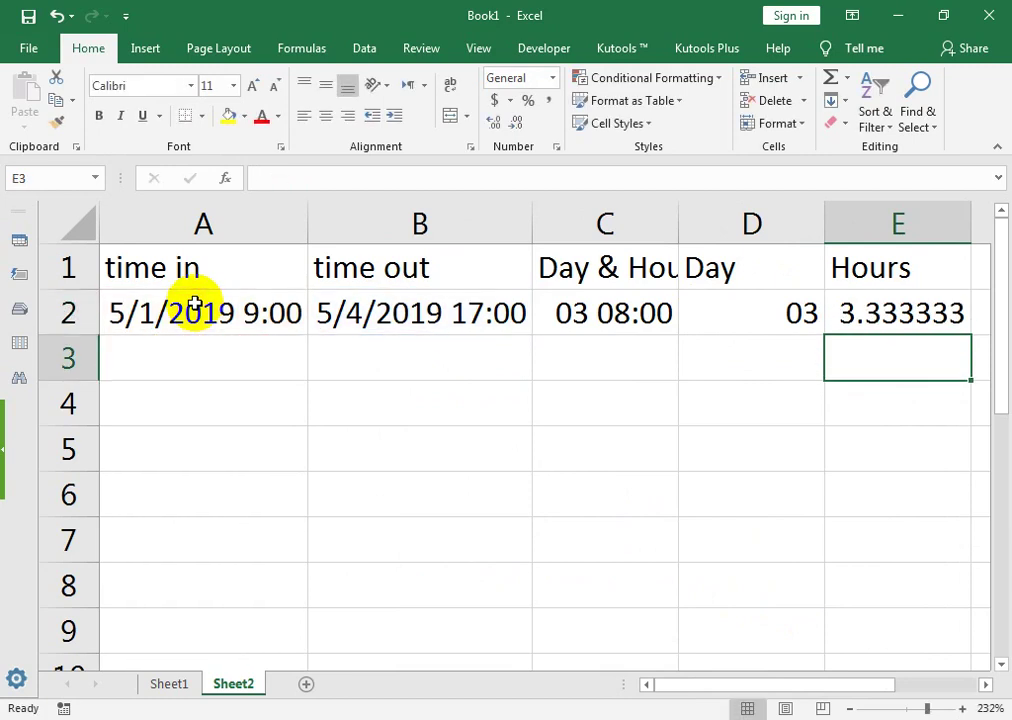
- Copy the number format of cell C2 onto cell E2 with Format Painter
click(553, 317)
click(57, 121)
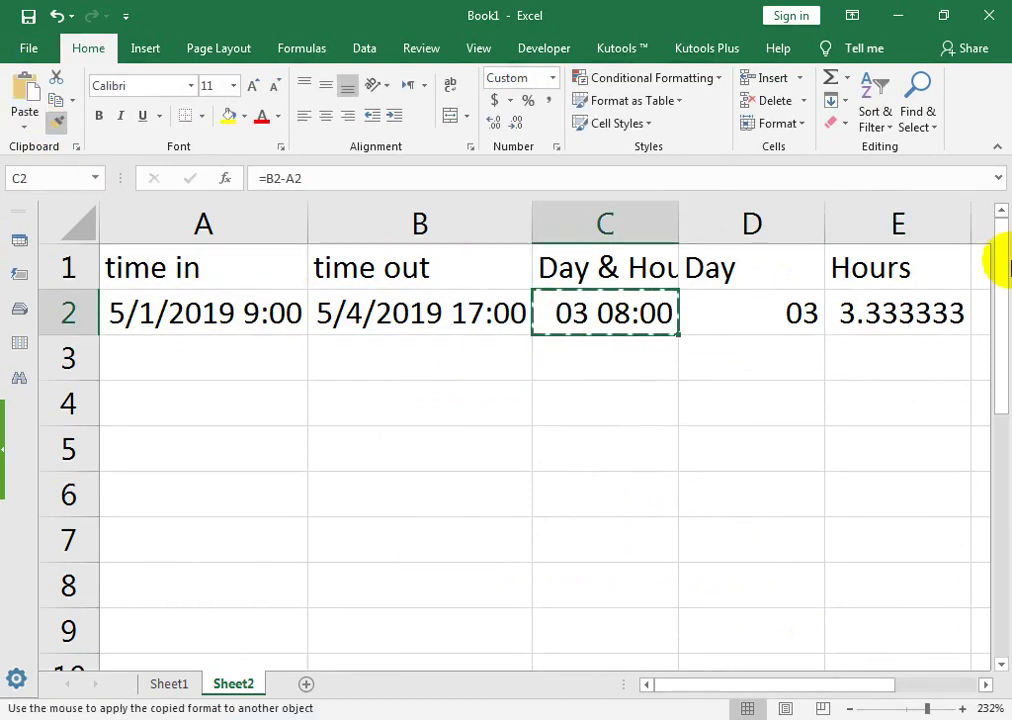
click(831, 305)
click(800, 315)
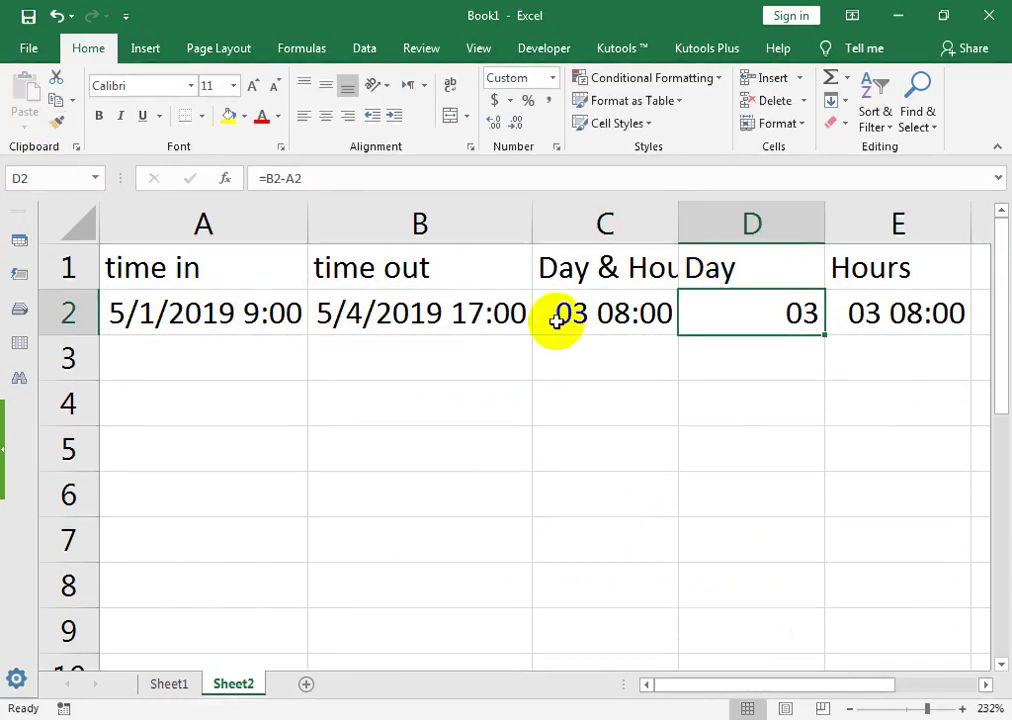
- Change the custom number format of cell E2 under the Hours header to hh:mm
click(870, 316)
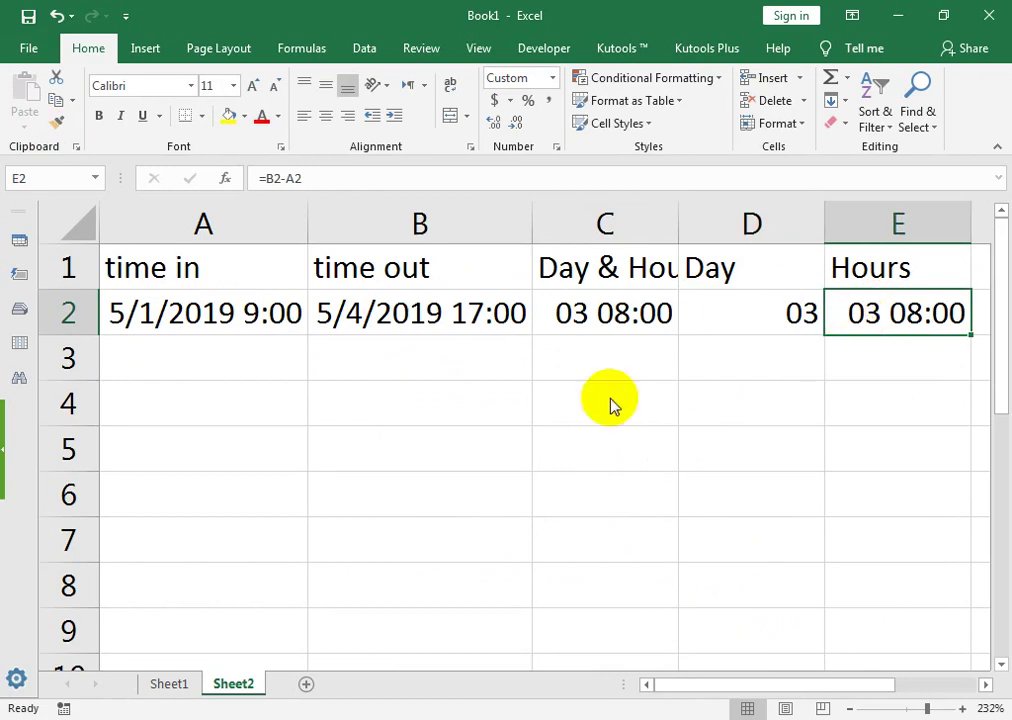
key(ctrl+1)
drag(521, 368, 456, 368)
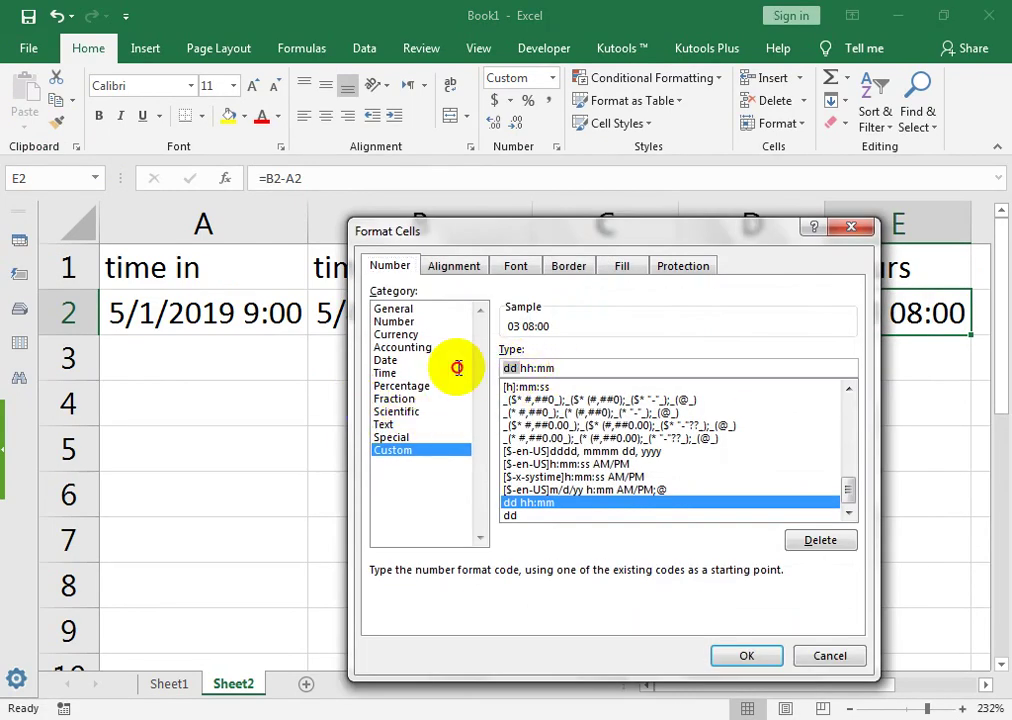
key(BackSpace)
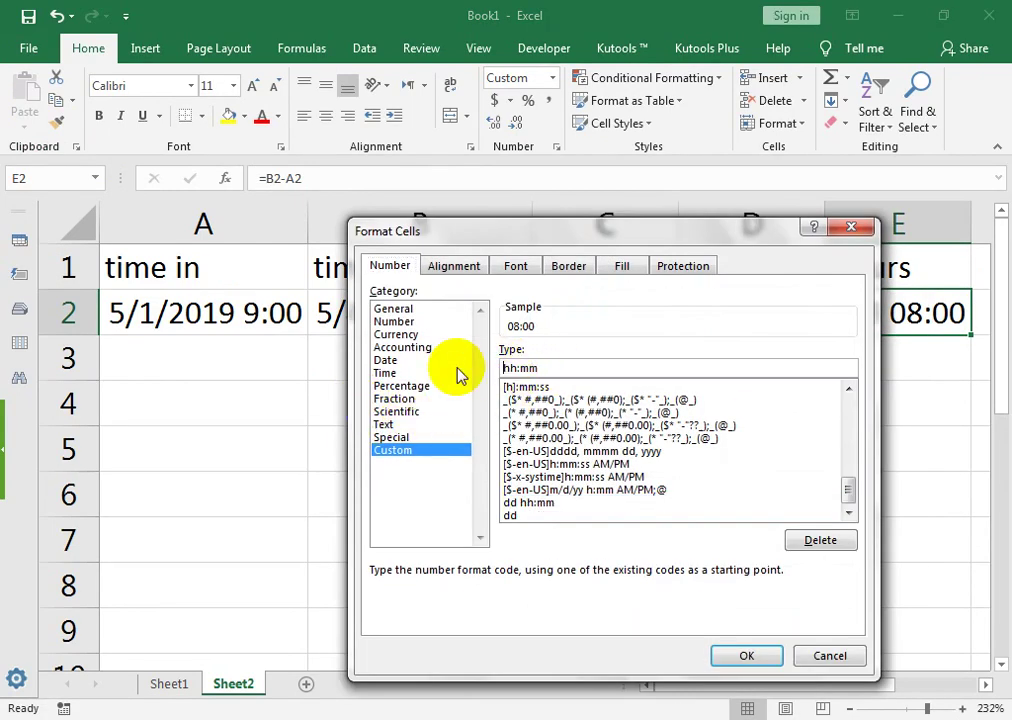
click(740, 655)
click(899, 364)
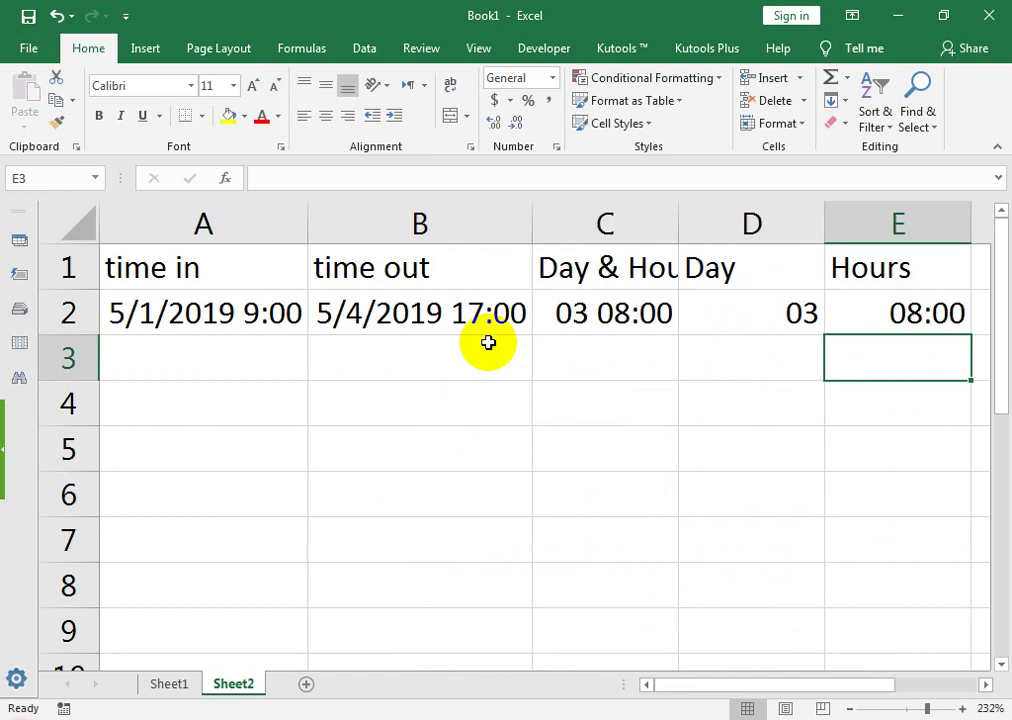
- Add the header "Rate" in cell F1 and enter a rate of 10 in cell F2
key(Right)
key(Up)
key(Up)
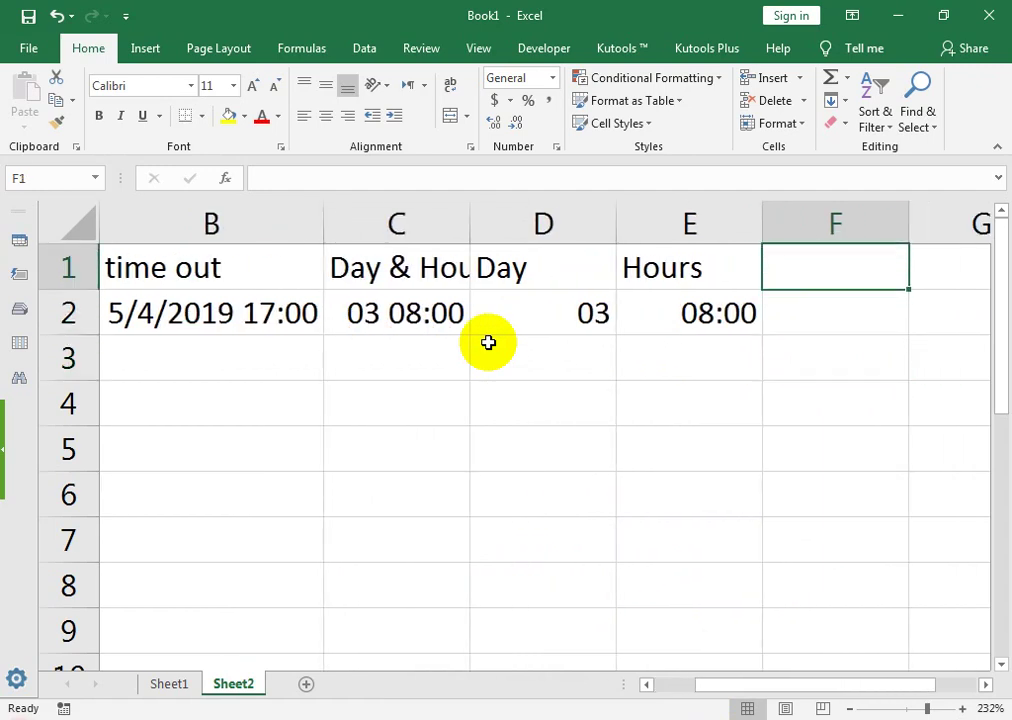
text(Rate)
key(Return)
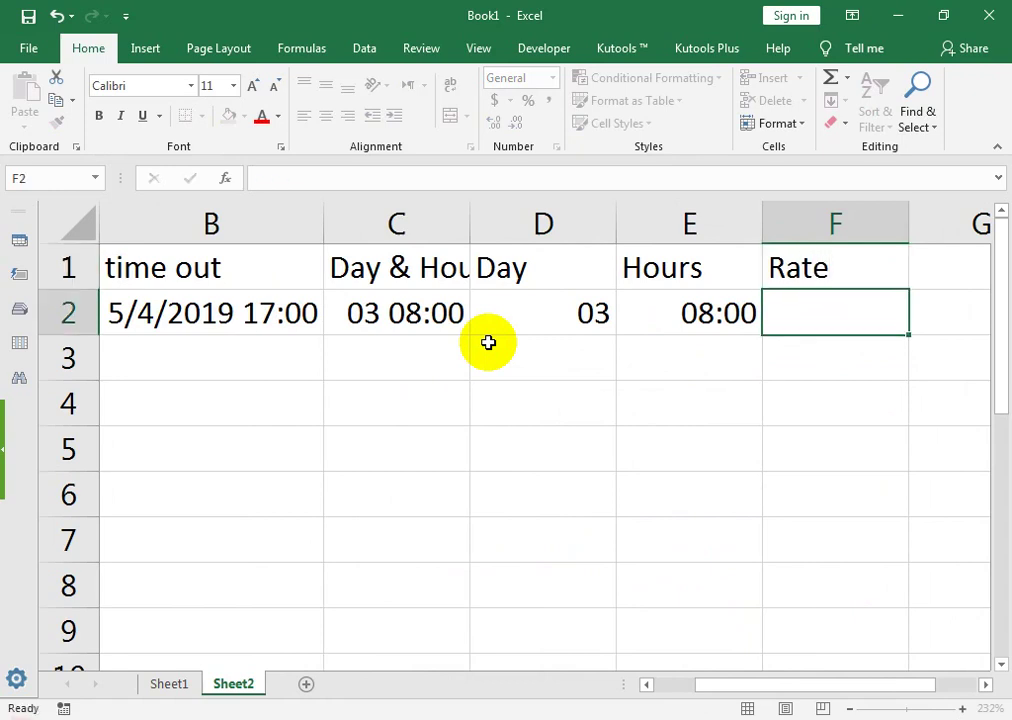
text(10)
key(Return)
key(Up)
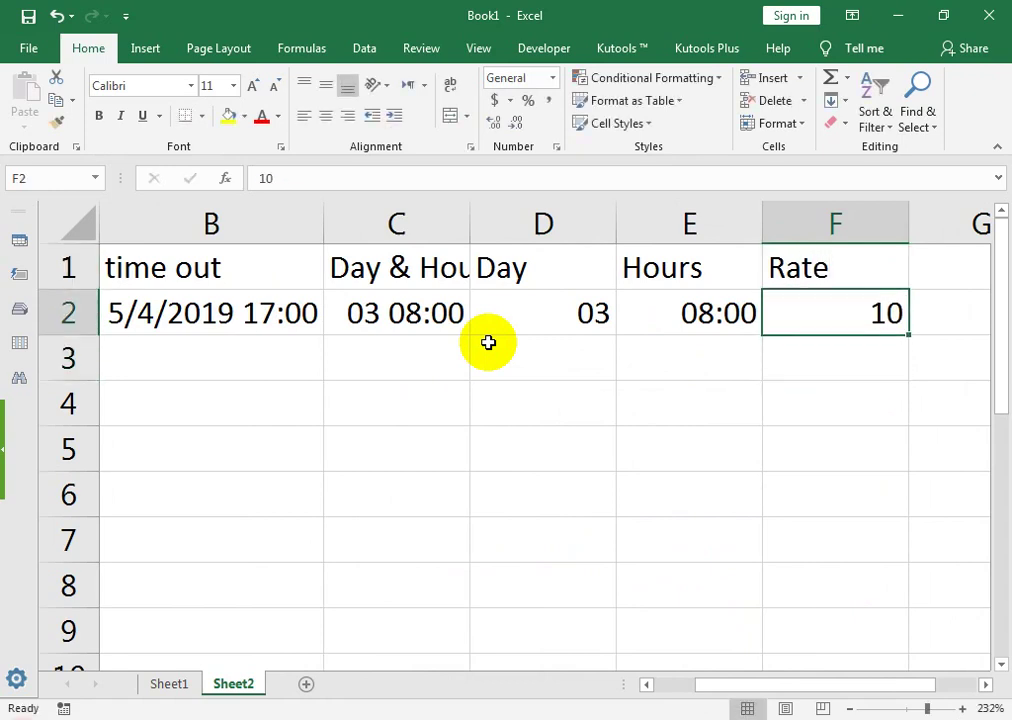
- Add the header "amount" in cell G1, beside the Rate header
key(Right)
key(Up)
text(amo)
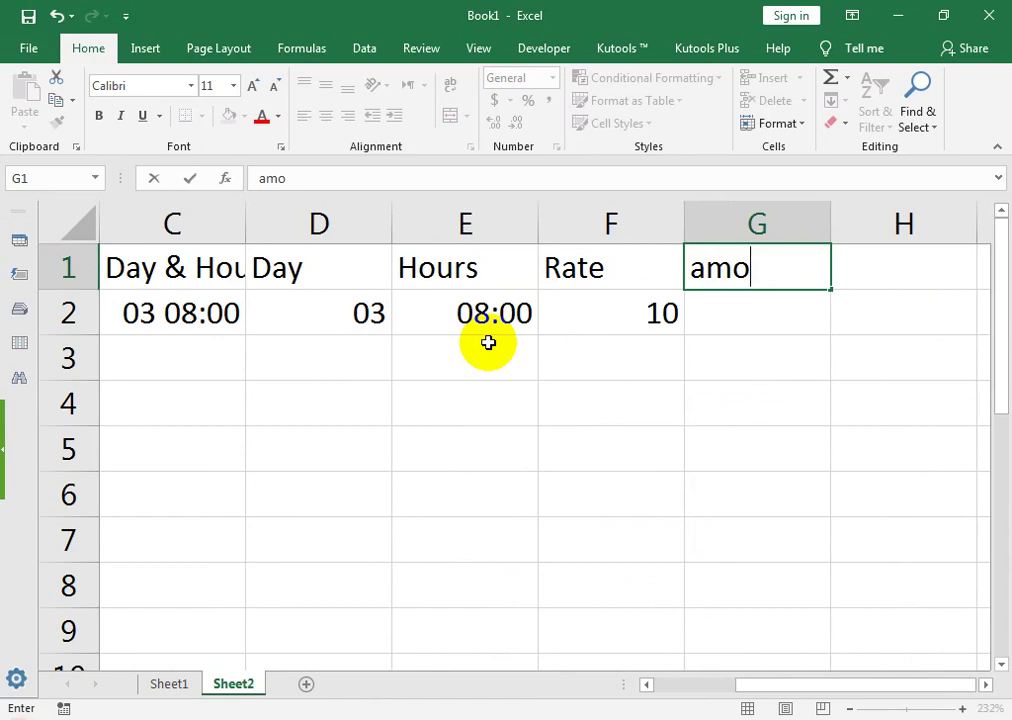
text(unt)
key(Return)
- Calculate the amount in cell G2 with the formula =C2*24*F2
text(=)
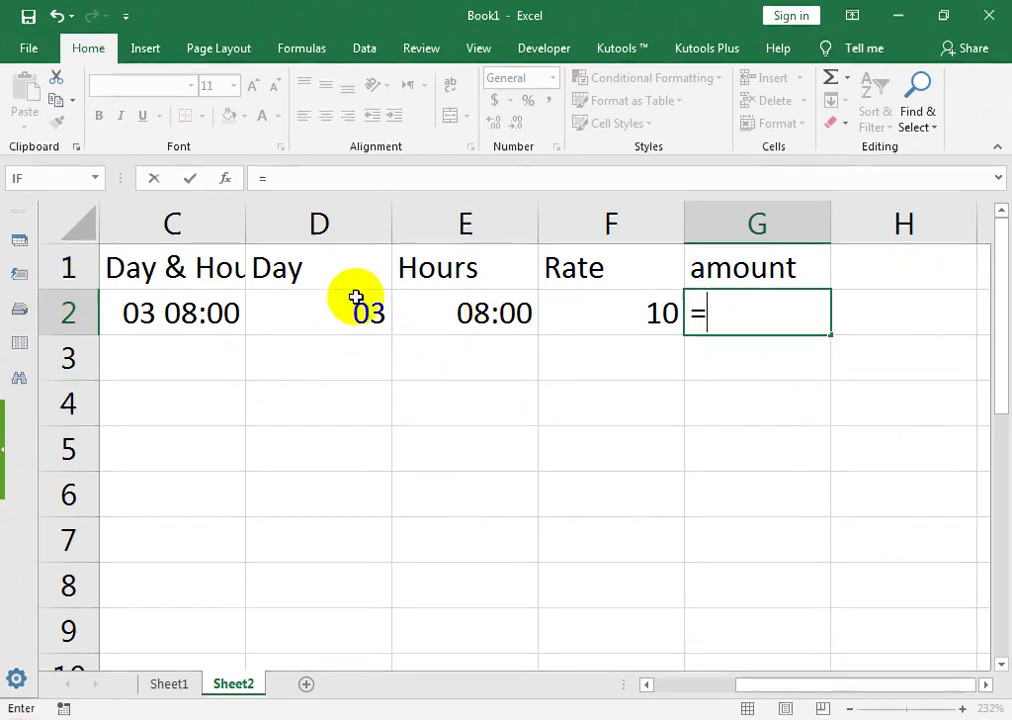
click(165, 313)
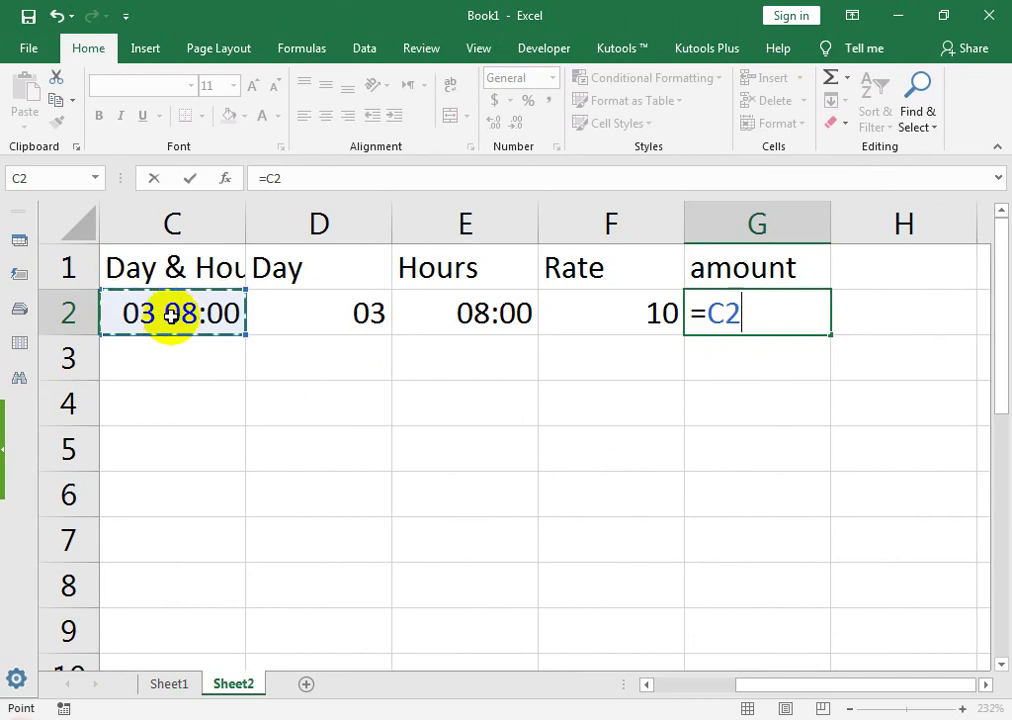
text(*)
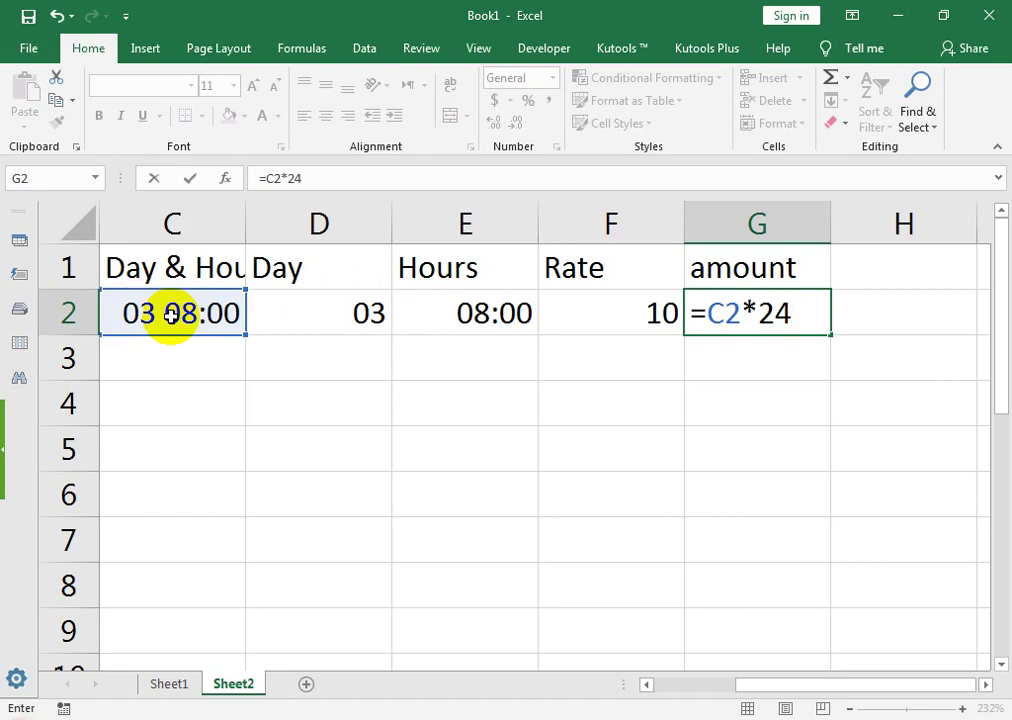
text(24*)
key(Left)
key(Return)
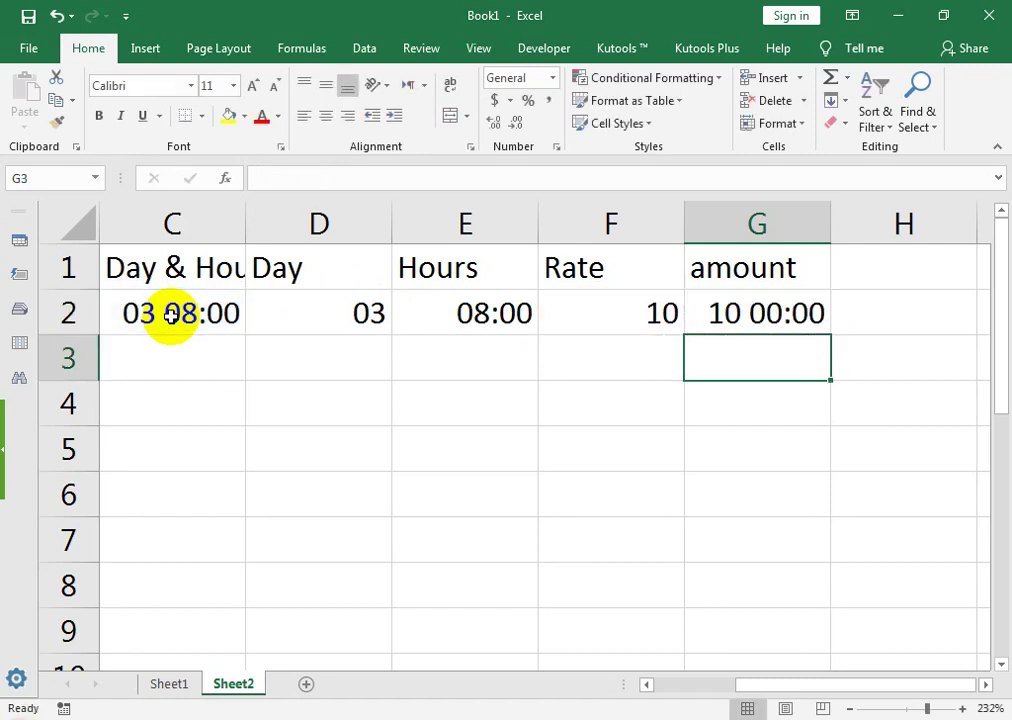
- Apply the General number format to the amount in cell G2
click(795, 312)
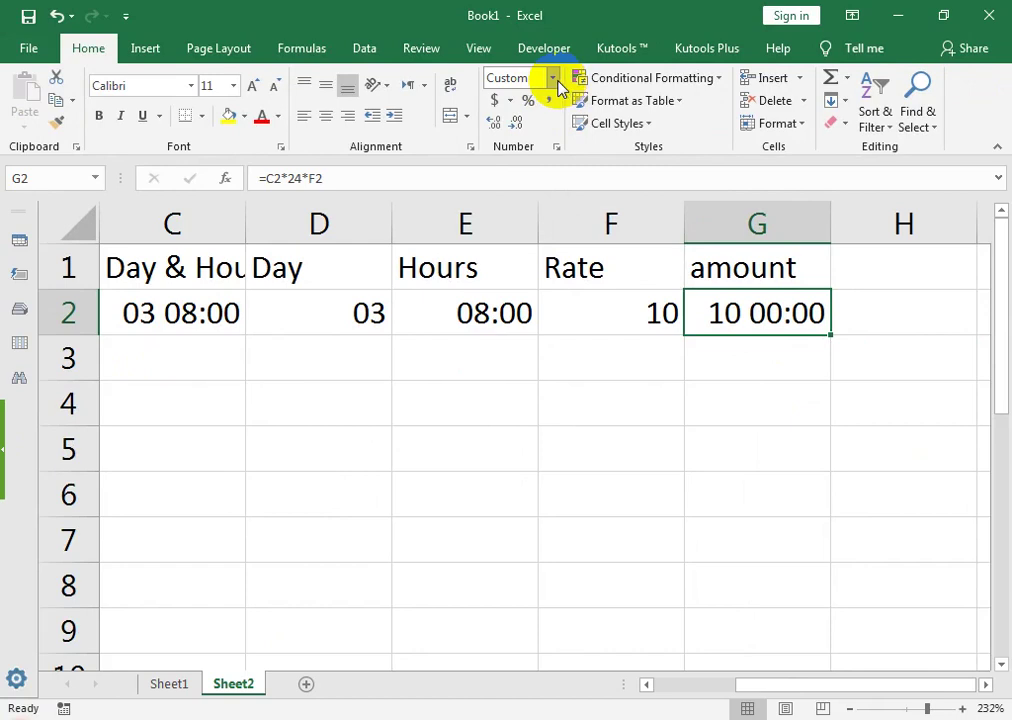
click(551, 78)
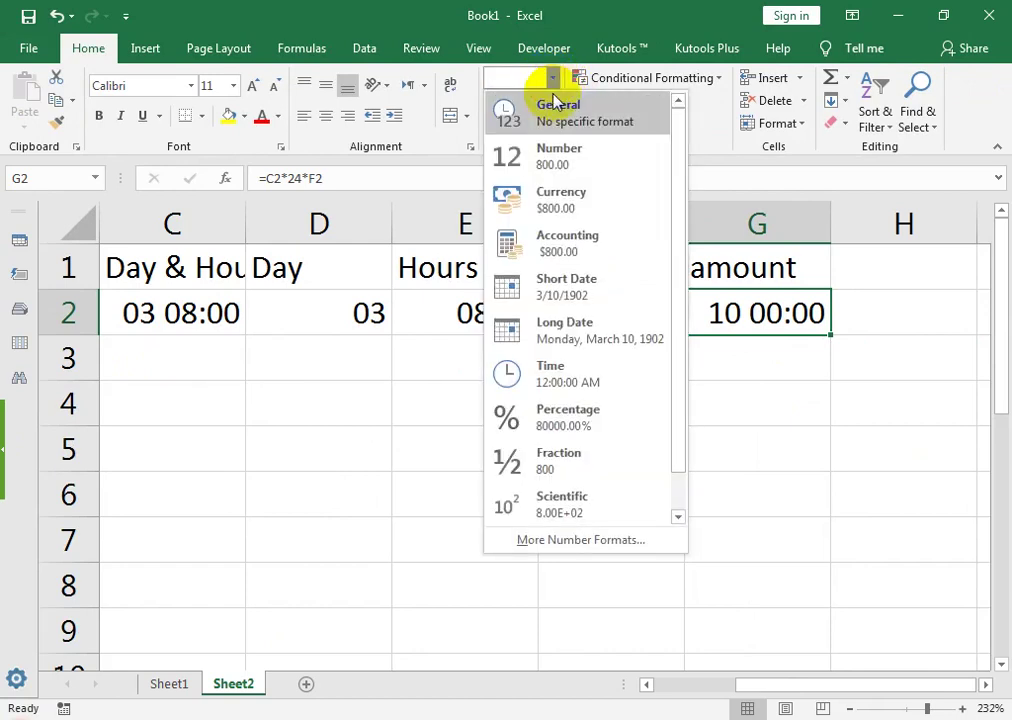
click(555, 104)
click(723, 384)
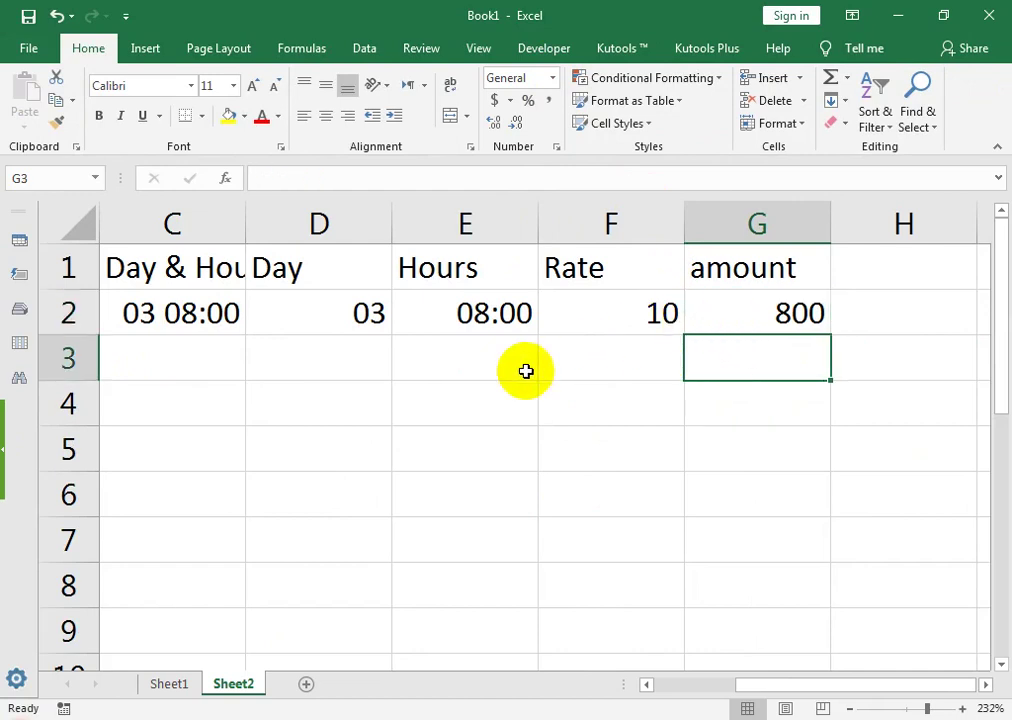
- Set the rate in cell F2 to 8
click(606, 308)
text(8)
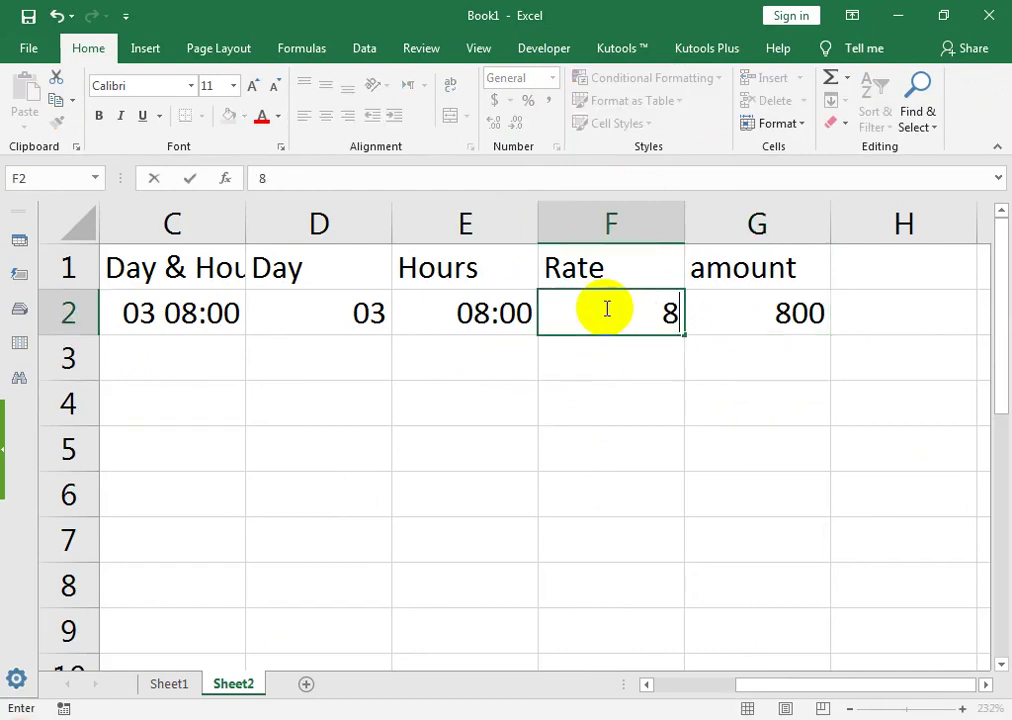
key(Return)
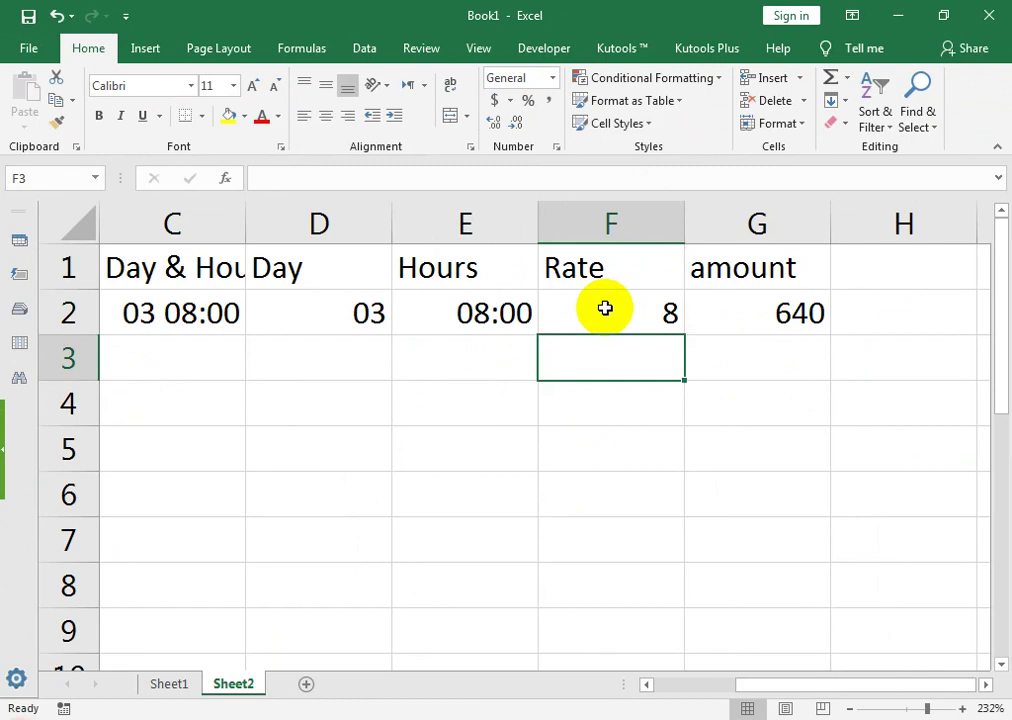
- Autofit the width of column C to the "Day & Hours" header
click(791, 310)
click(752, 272)
drag(752, 272, 124, 472)
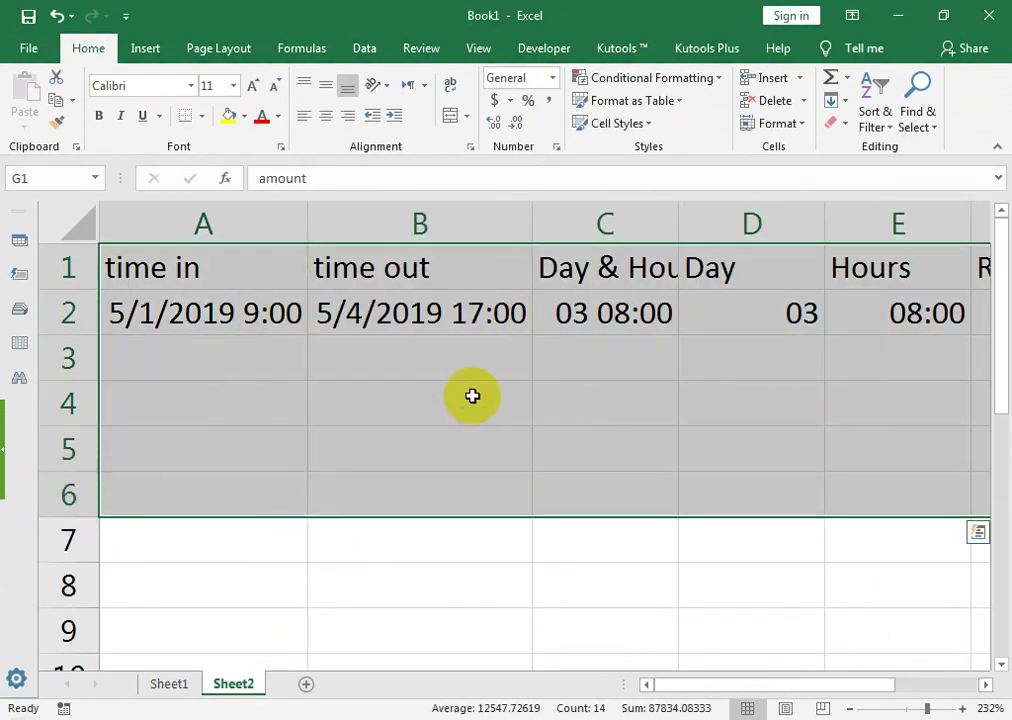
double_click(682, 213)
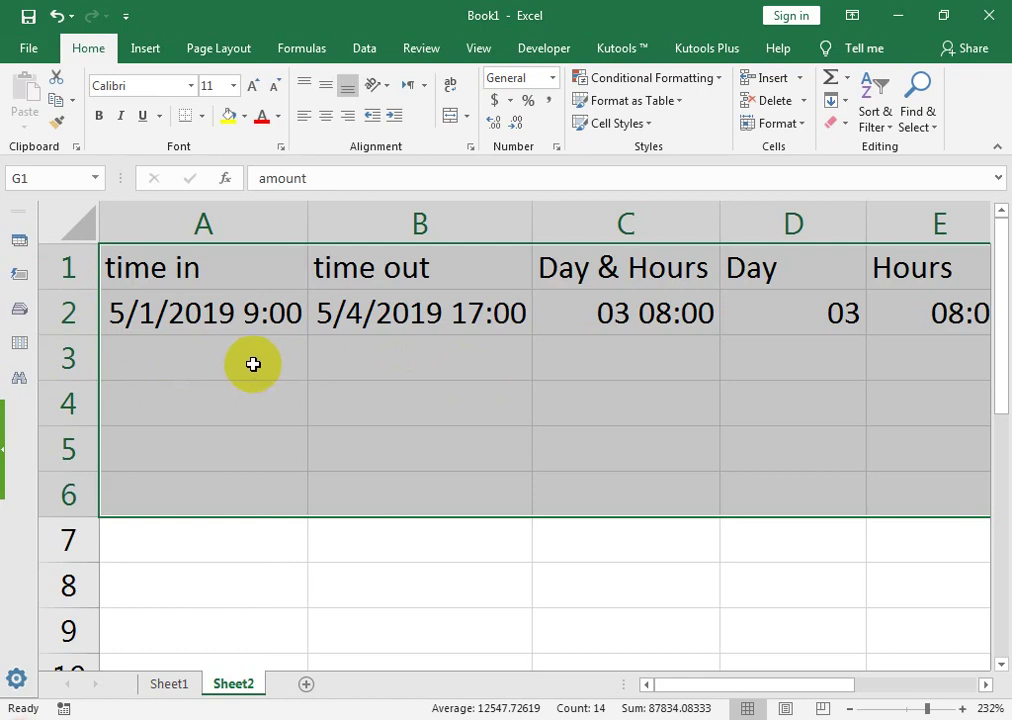
drag(396, 356, 560, 340)
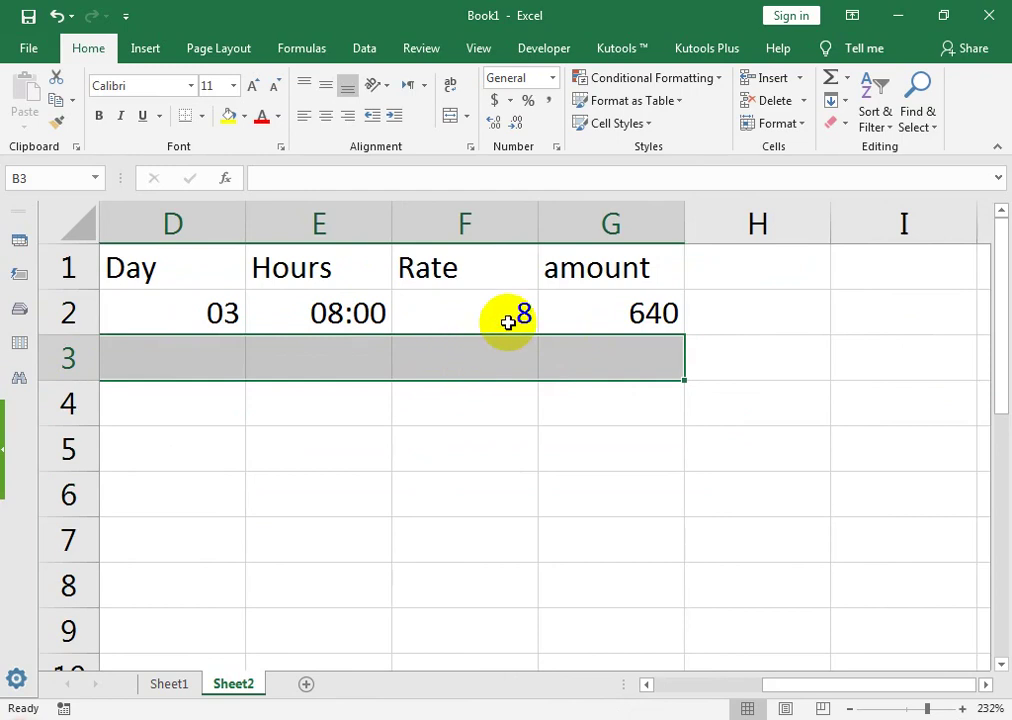
drag(497, 440, 307, 456)
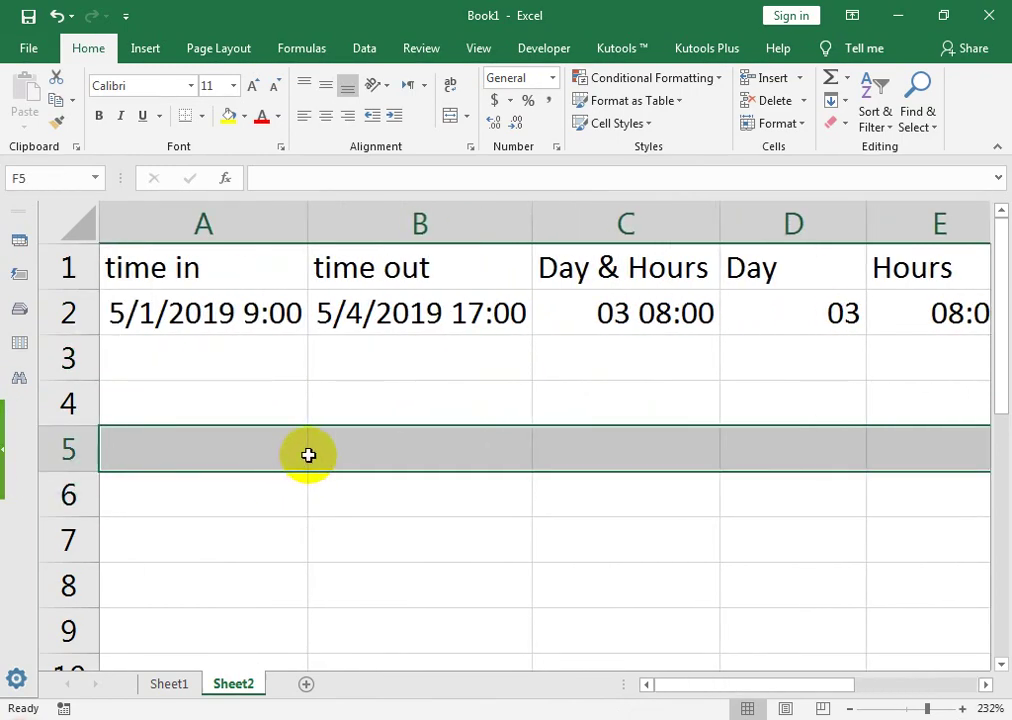
- Start a second table in row 4 with the headers "name" in cell A4 and "Time in" in cell B4
click(245, 416)
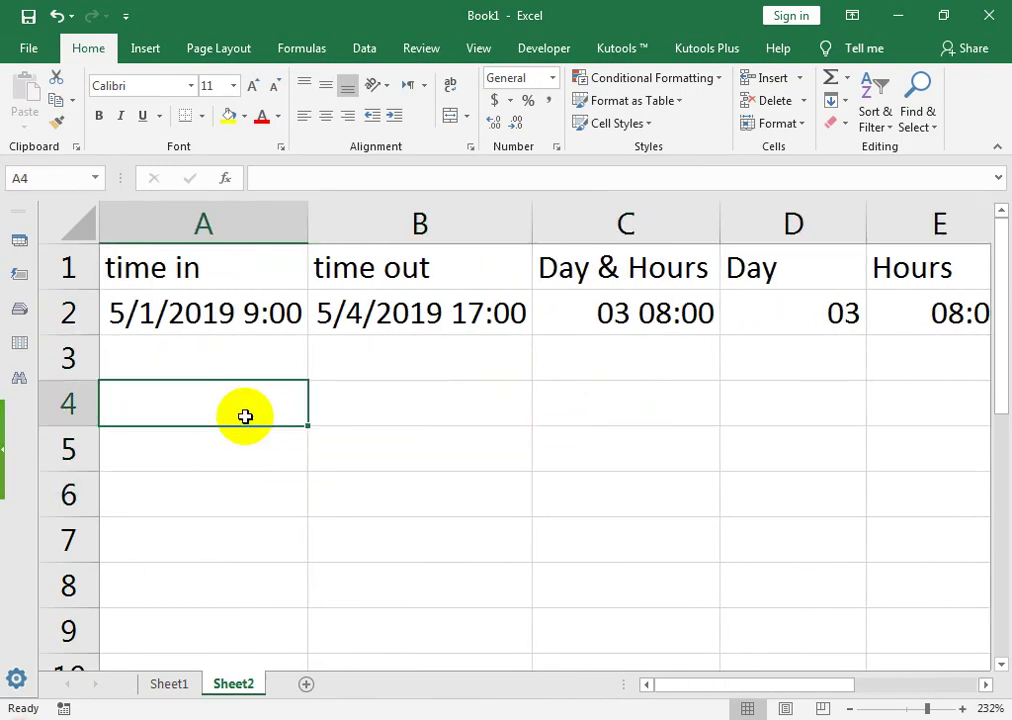
text(name)
key(Tab)
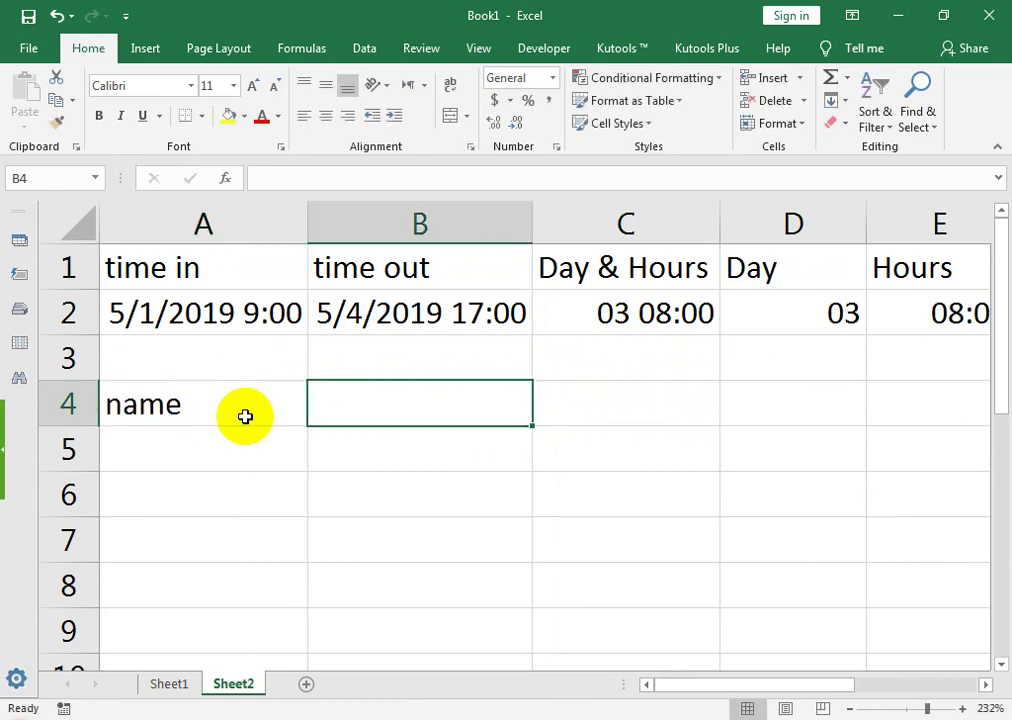
text(Time)
key(Tab)
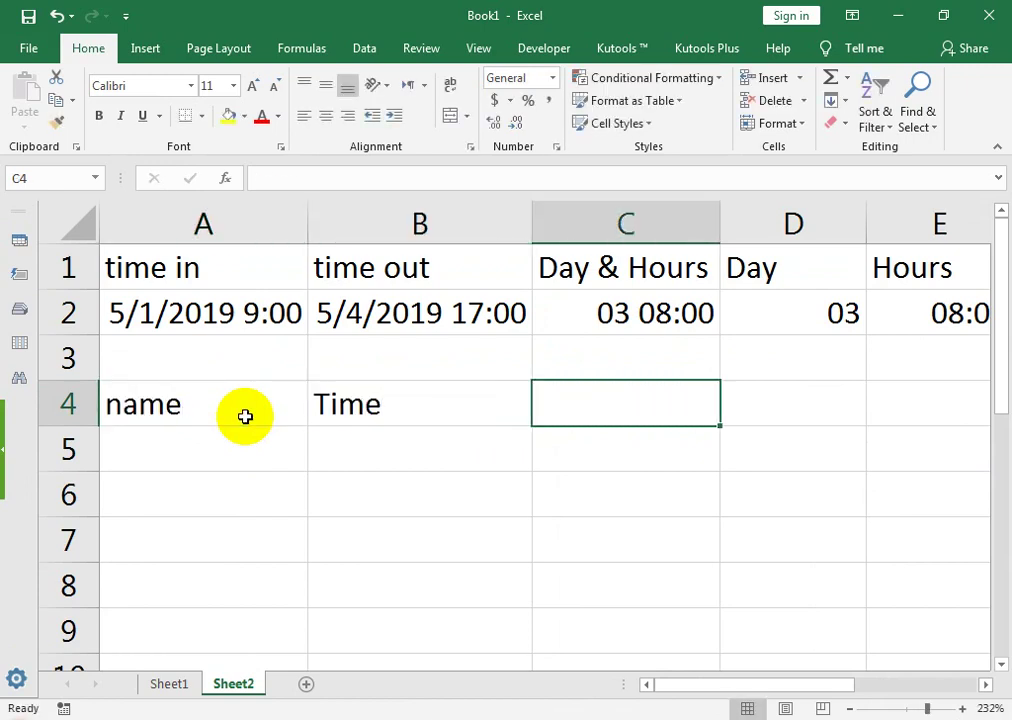
key(shift+Tab)
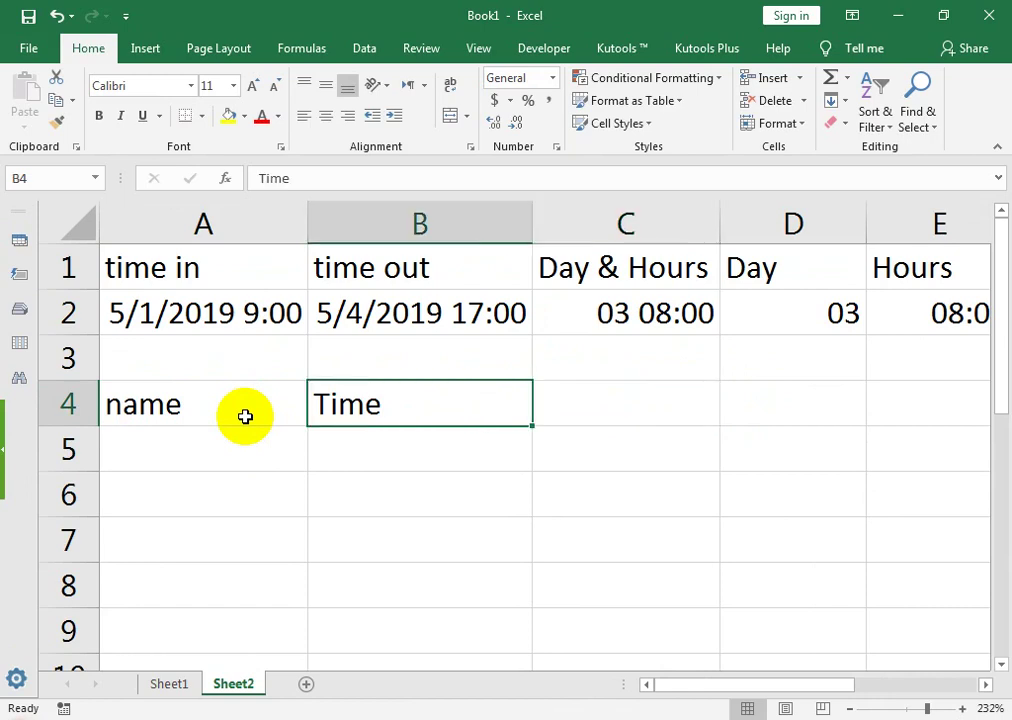
key(F2)
key(Tab)
- Add the header "Time out" in cell C4
text(time u)
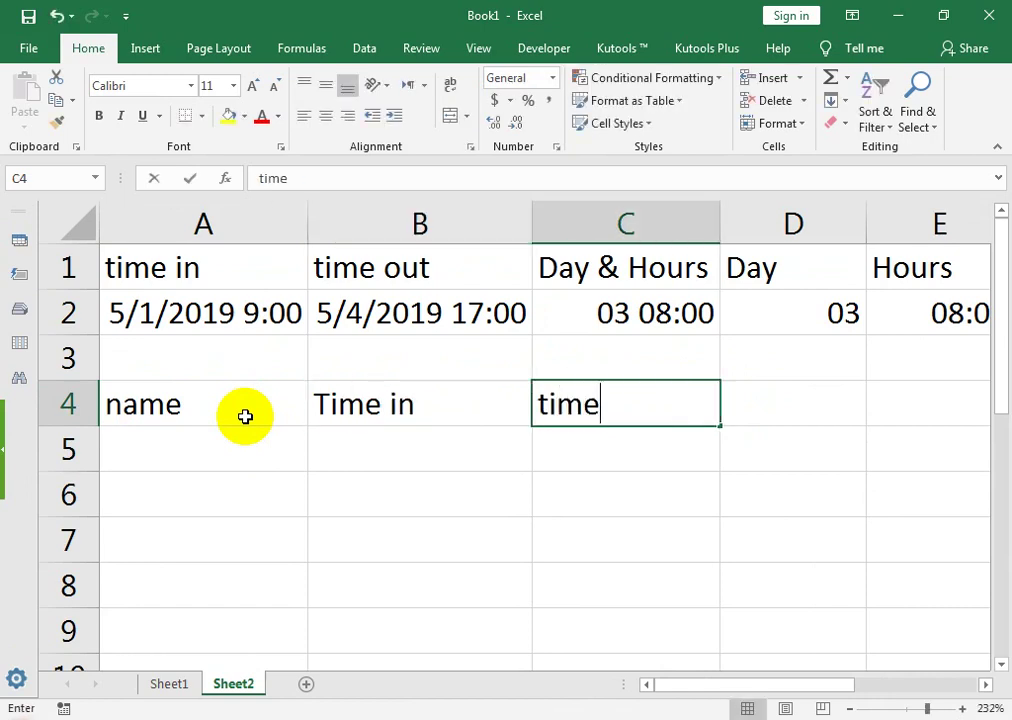
key(BackSpace)
key(BackSpace)
key(BackSpace)
key(BackSpace)
key(BackSpace)
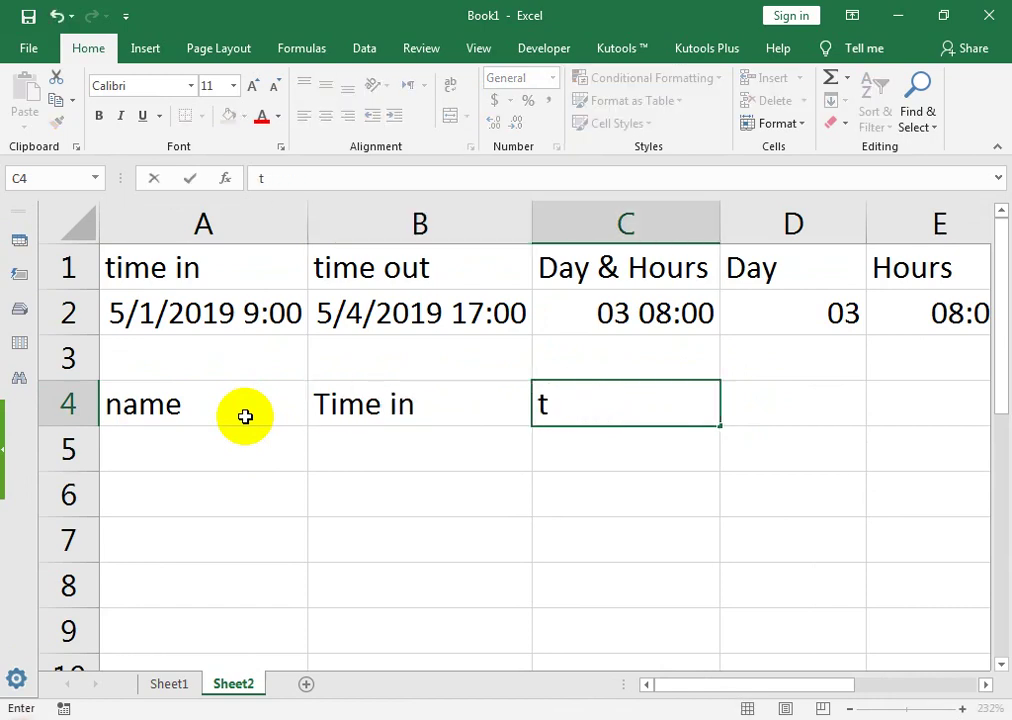
text(Time out)
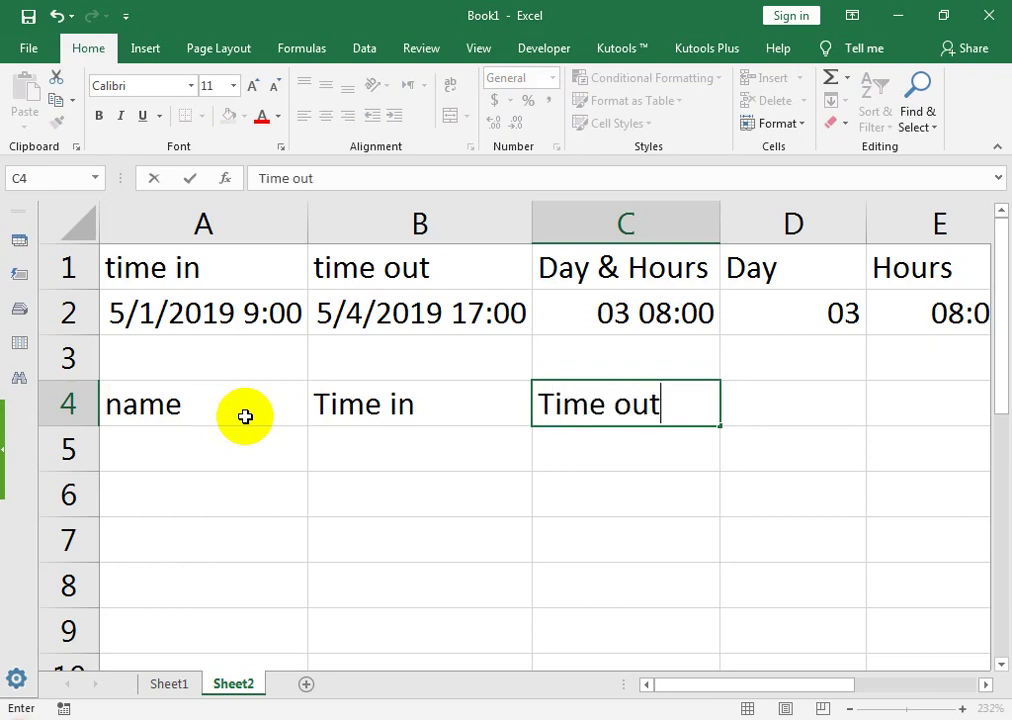
key(Tab)
- Add the headers "Hours" in cell D4 and "rat" in cell E4
text(Hours)
key(Tab)
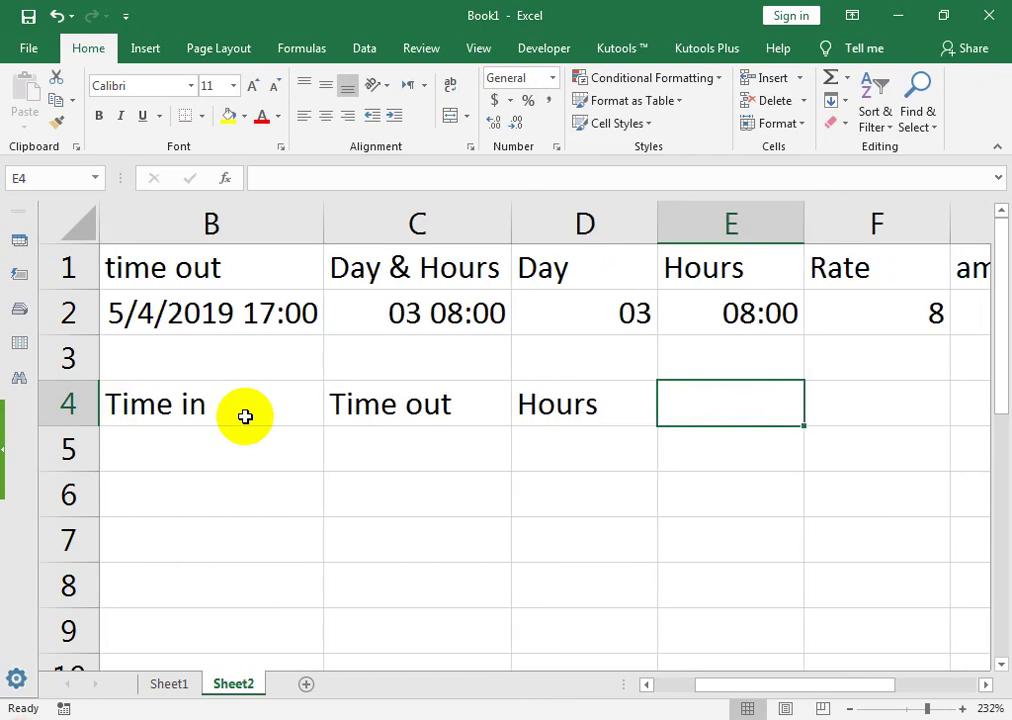
text(rat)
key(Tab)
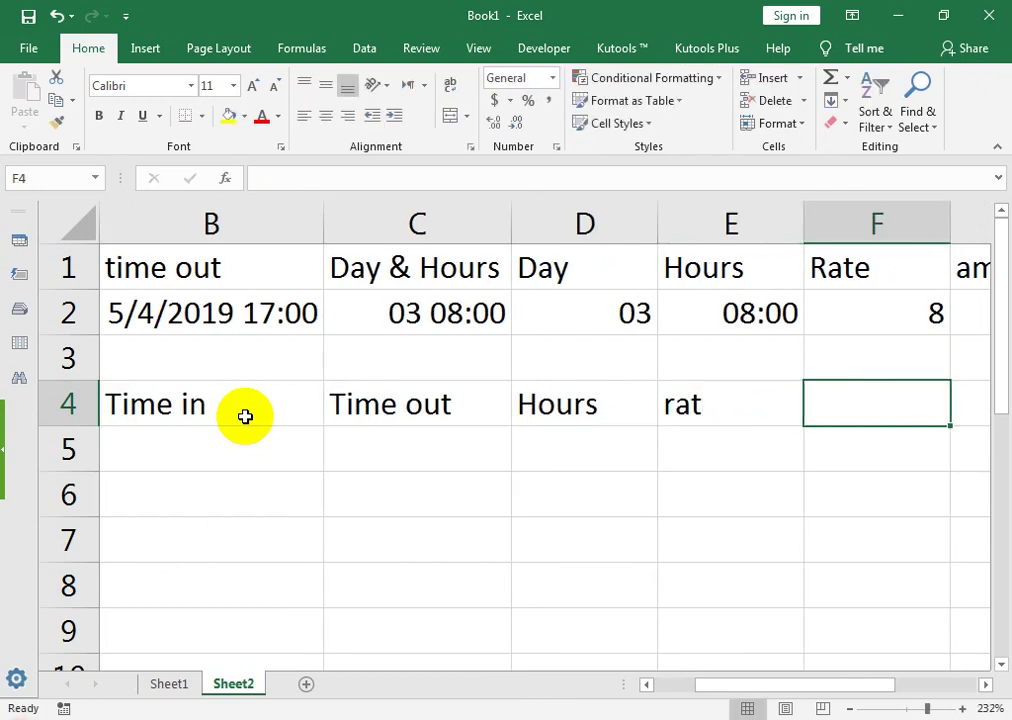
- Complete the header in cell E4 to read "rate" and add the header "Amount" in cell F4
key(Left)
key(F2)
text(e)
key(Tab)
text(Amuo)
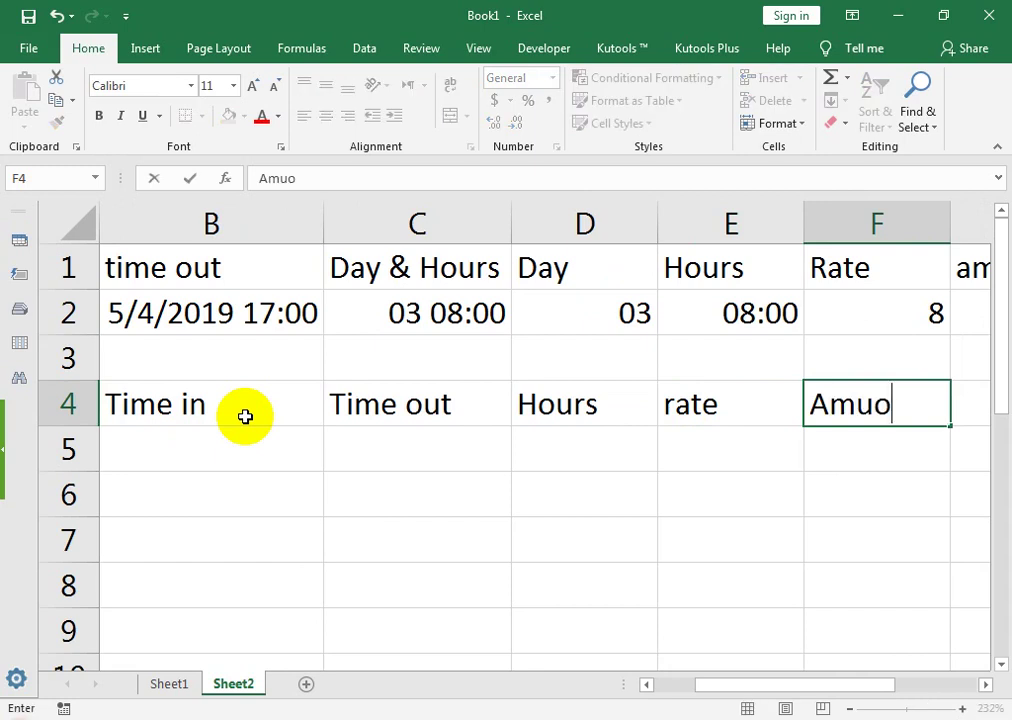
key(BackSpace)
key(BackSpace)
text(ount)
key(Return)
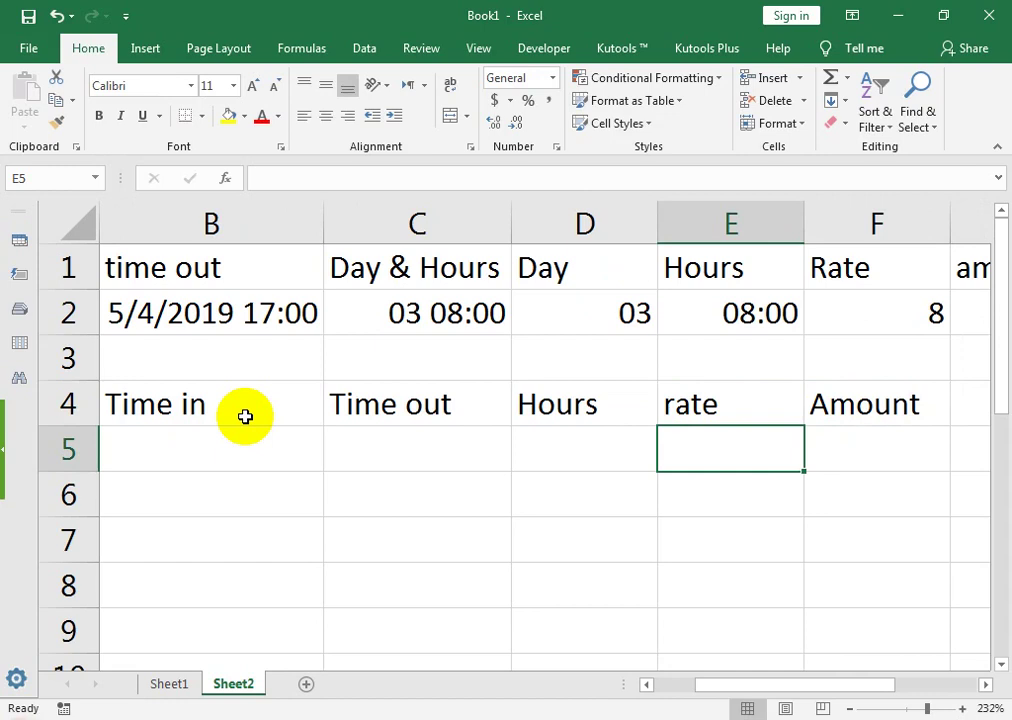
- Fill the name column with a person's first name in each of cells A5, A6 and A7
key(Home)
text(ali)
key(Return)
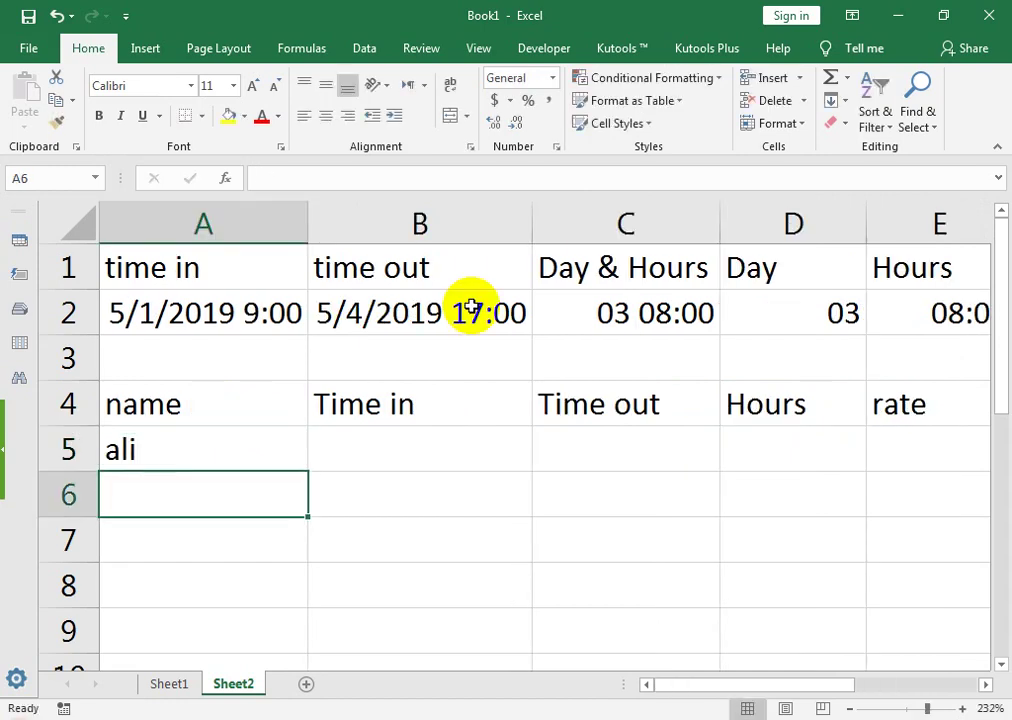
text(ahme)
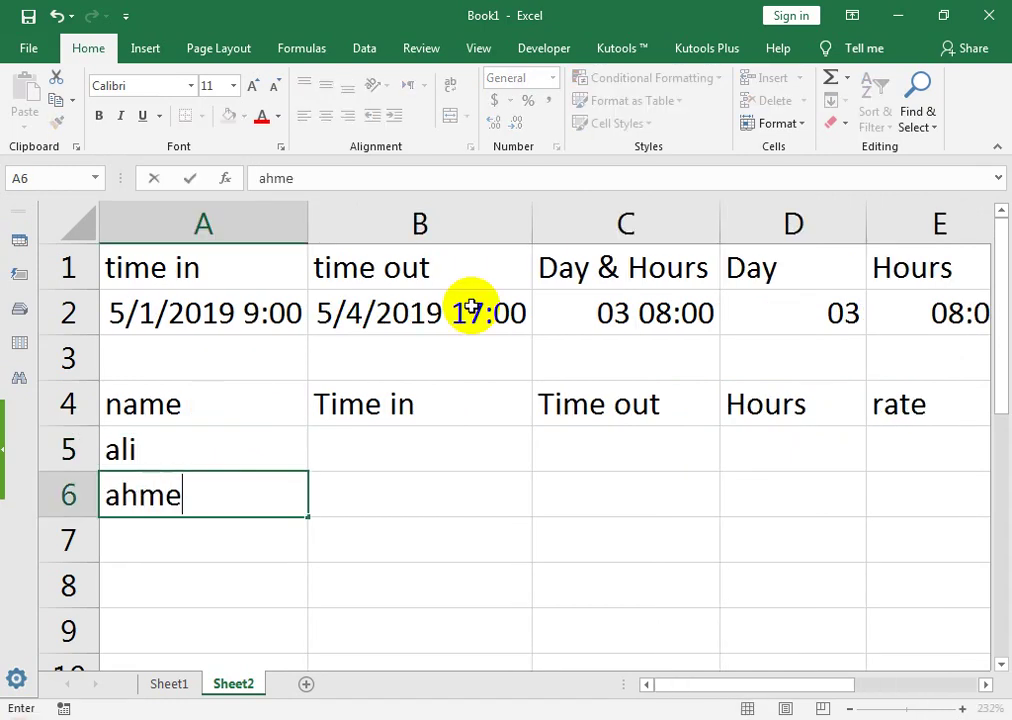
text(d)
key(Return)
text(farhan)
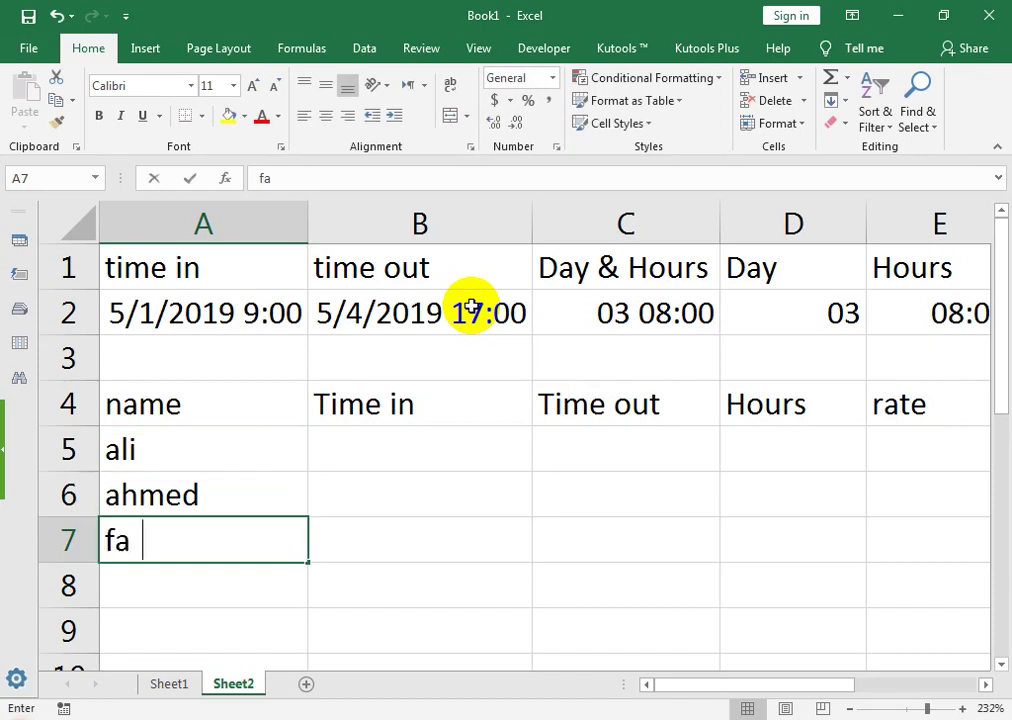
key(Return)
key(Right)
key(Up)
key(Up)
key(Up)
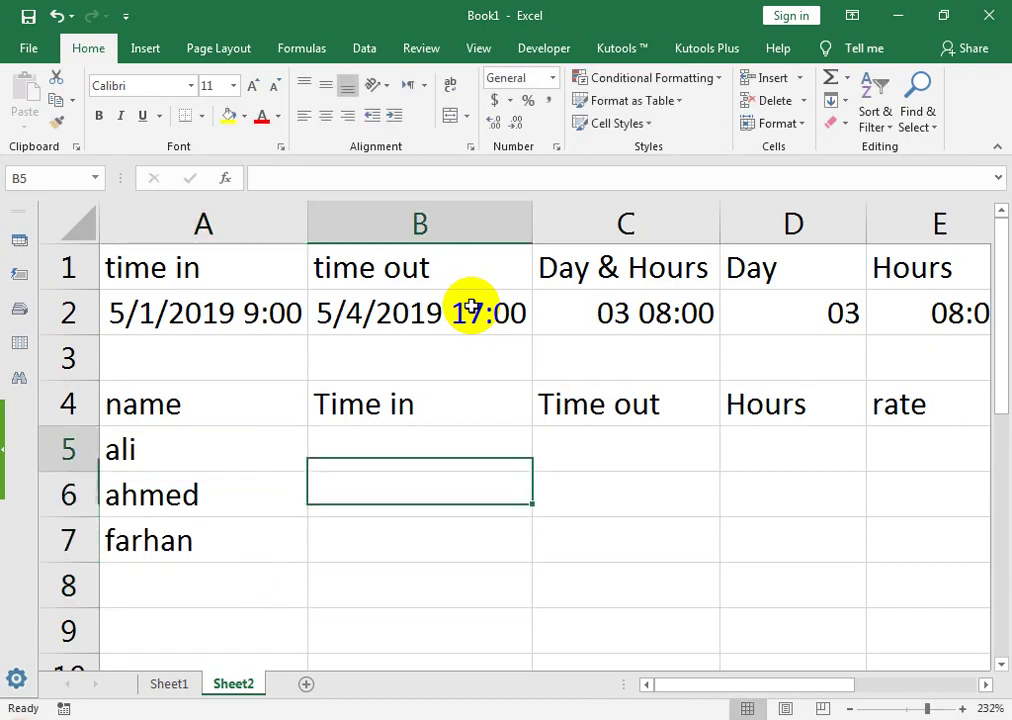
- Add two more people's first names in cells A8 and A9
key(Down)
key(Down)
key(Down)
key(Left)
text(im,r)
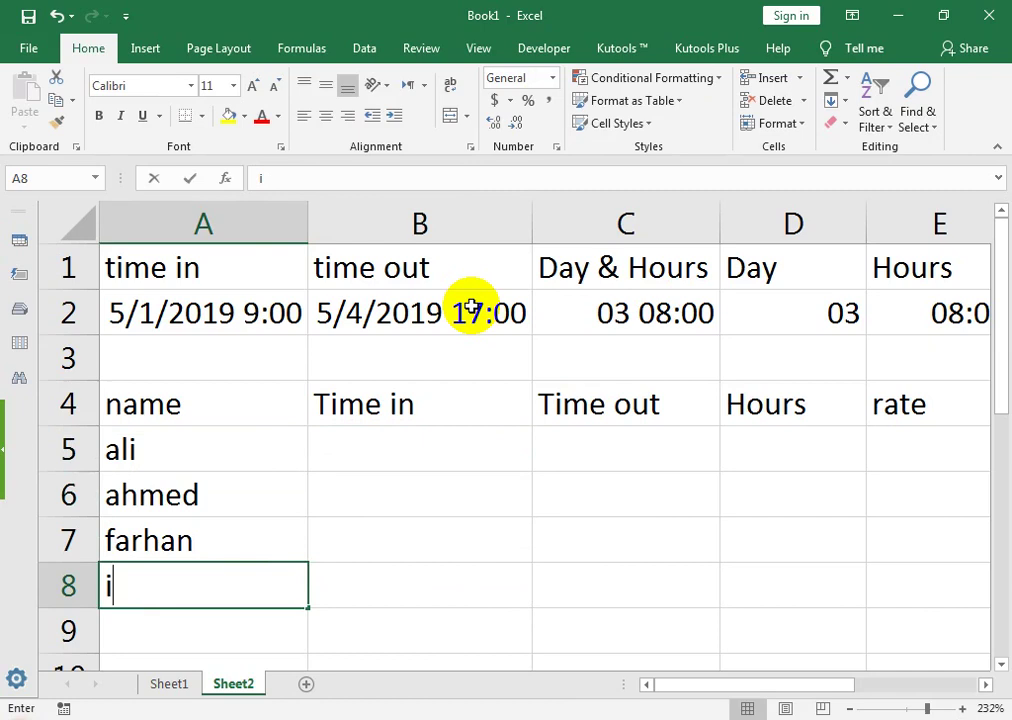
key(BackSpace)
key(BackSpace)
text(ran)
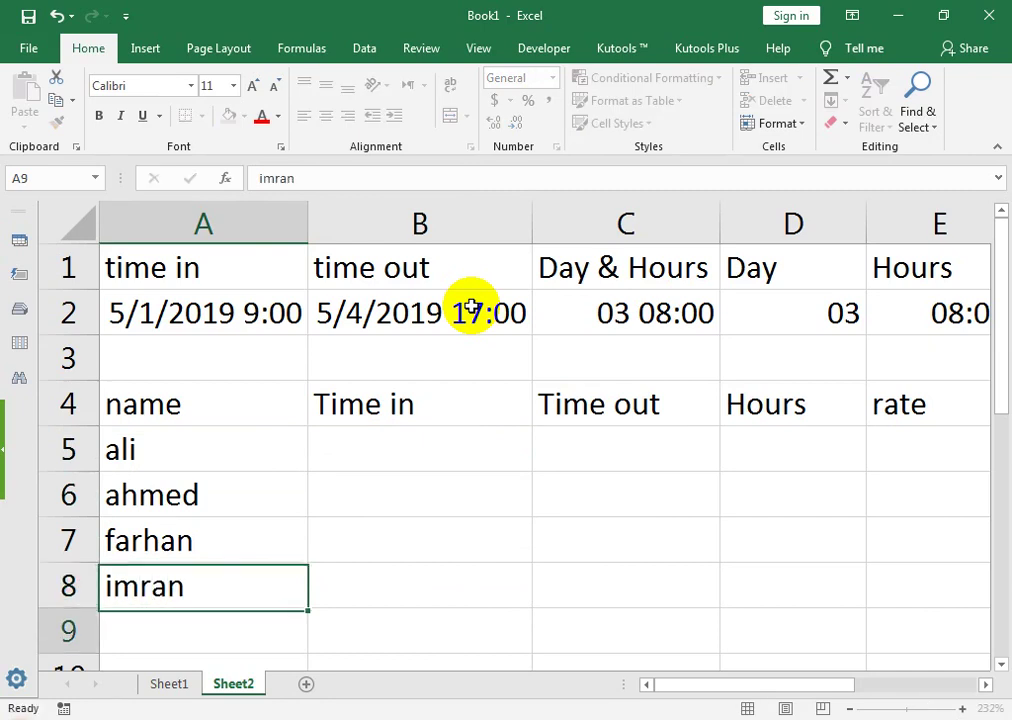
key(Return)
text(a)
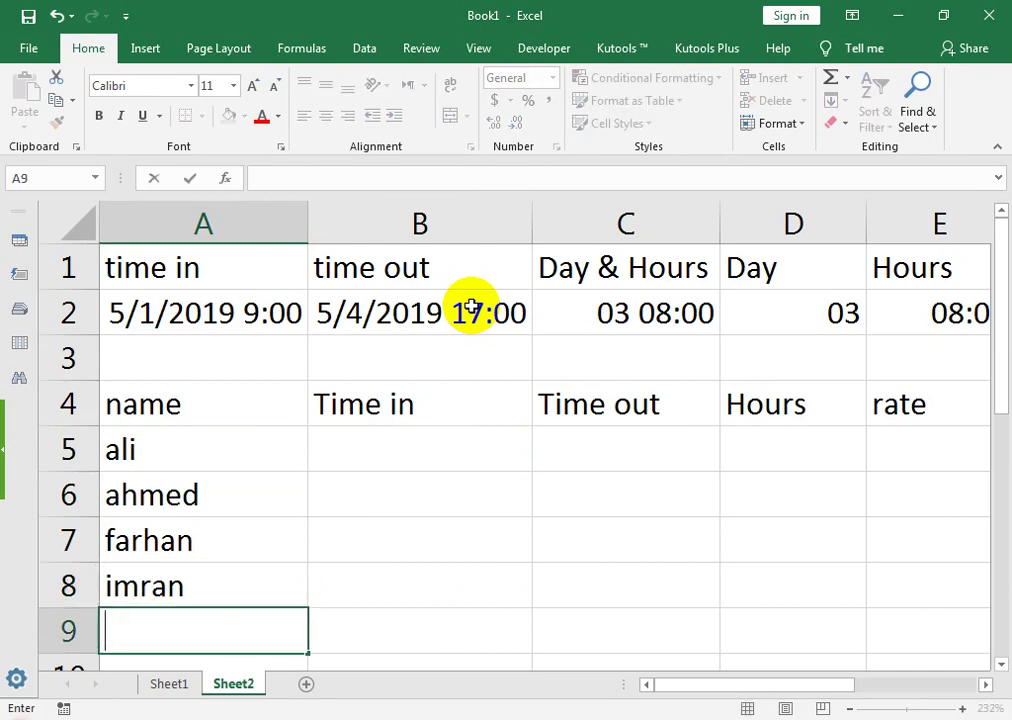
text(waseem)
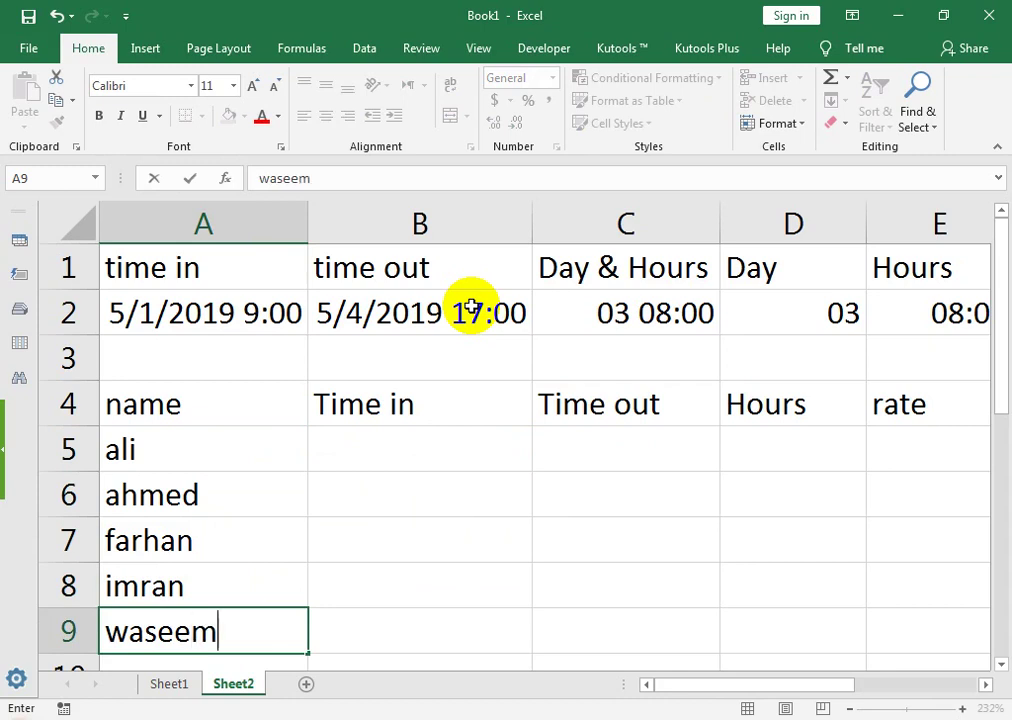
- Enter the time-in values 9:00, 10:00 and 11:00 in cells B5 to B7
key(Tab)
key(Up)
key(Up)
key(Up)
key(Up)
text(09:00)
key(Return)
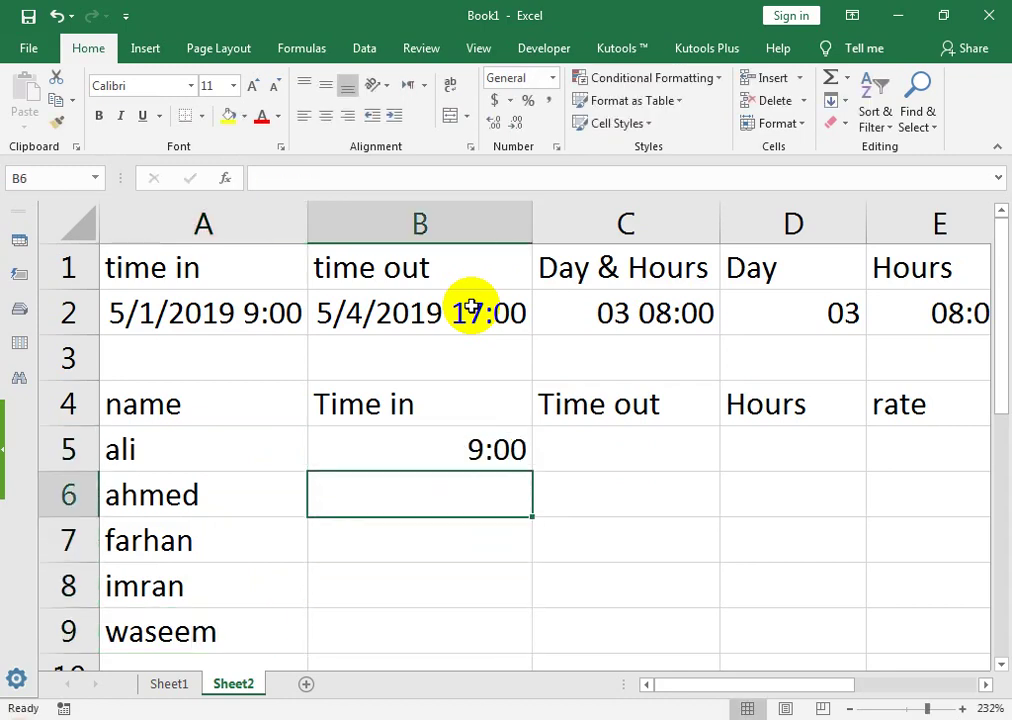
text(10:00)
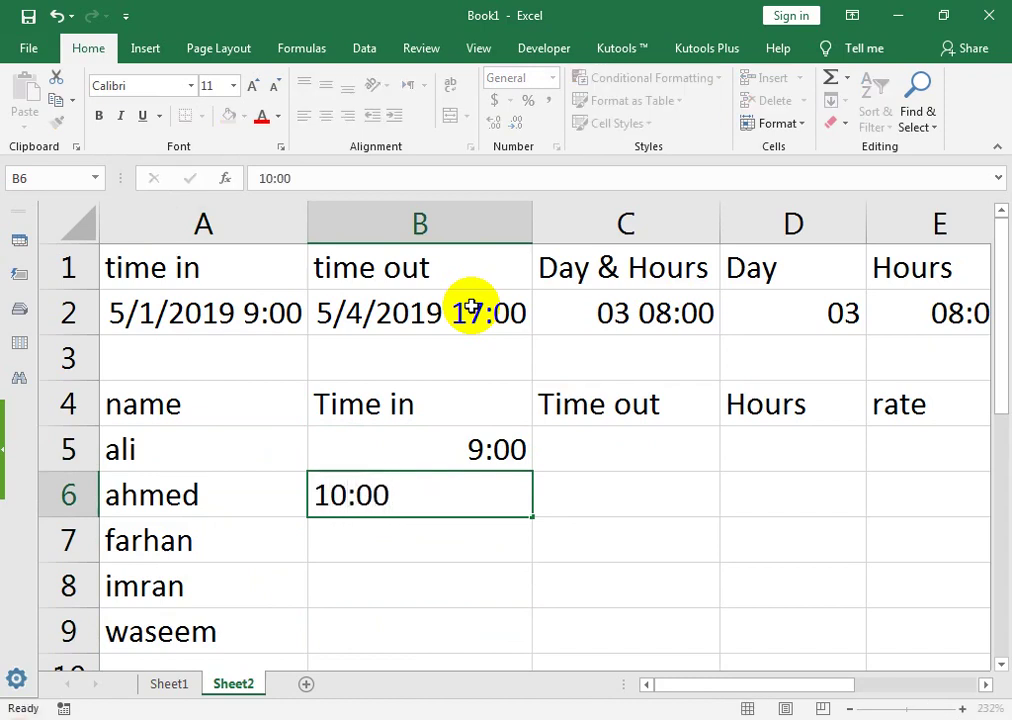
key(Return)
text(11:00)
key(Return)
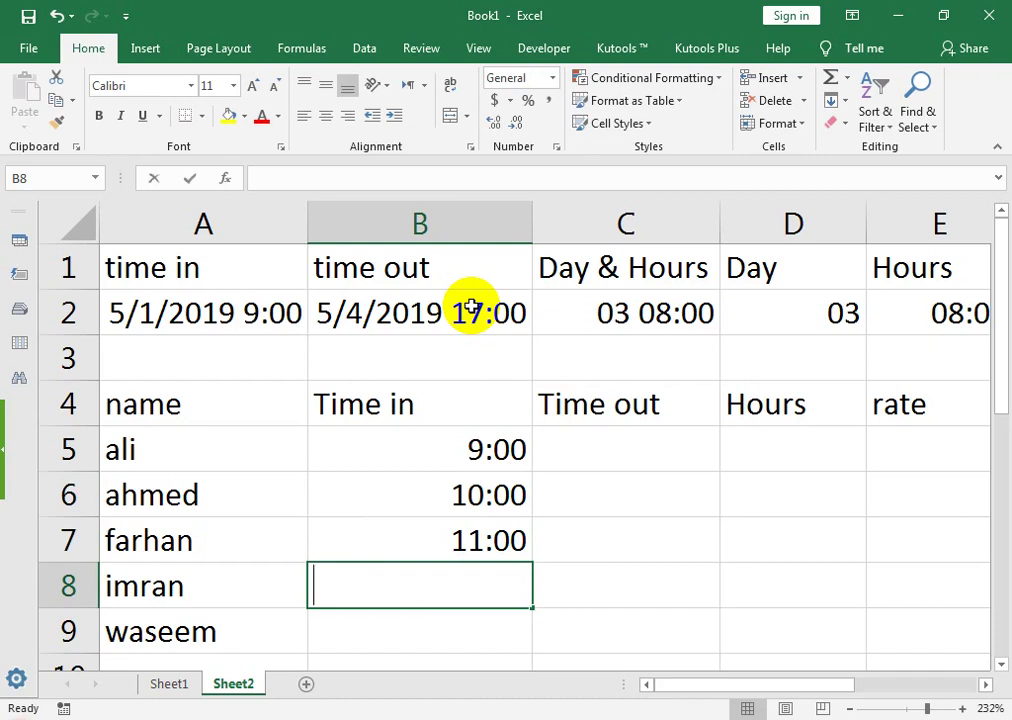
- Enter 11:300 as the time-in value in cell B8
text(11:300)
key(Return)
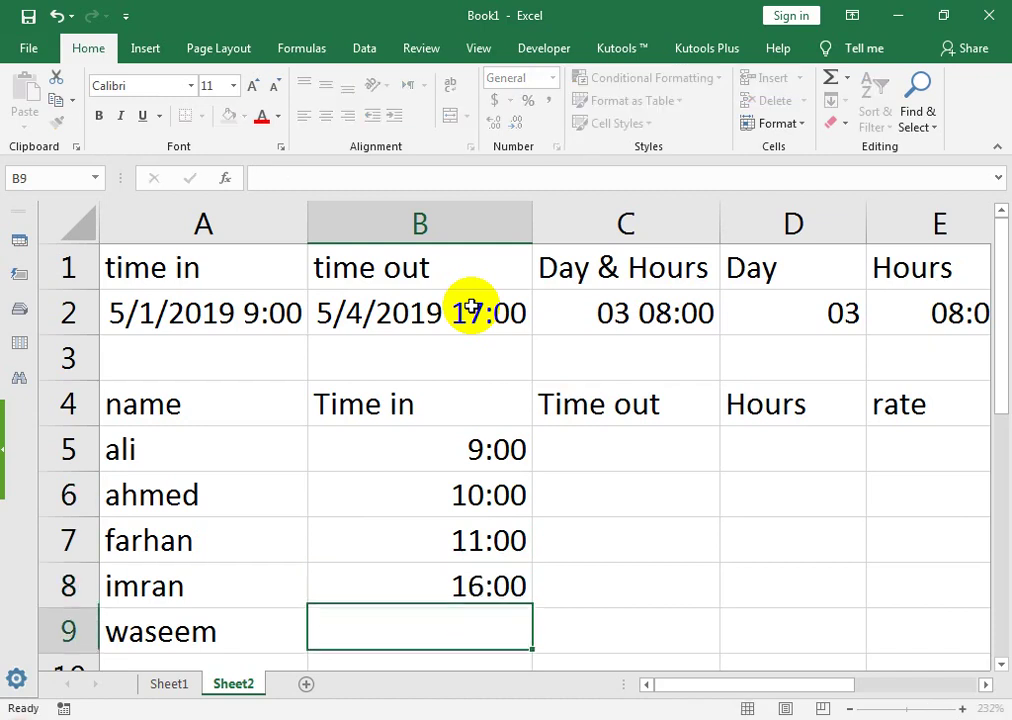
key(Up)
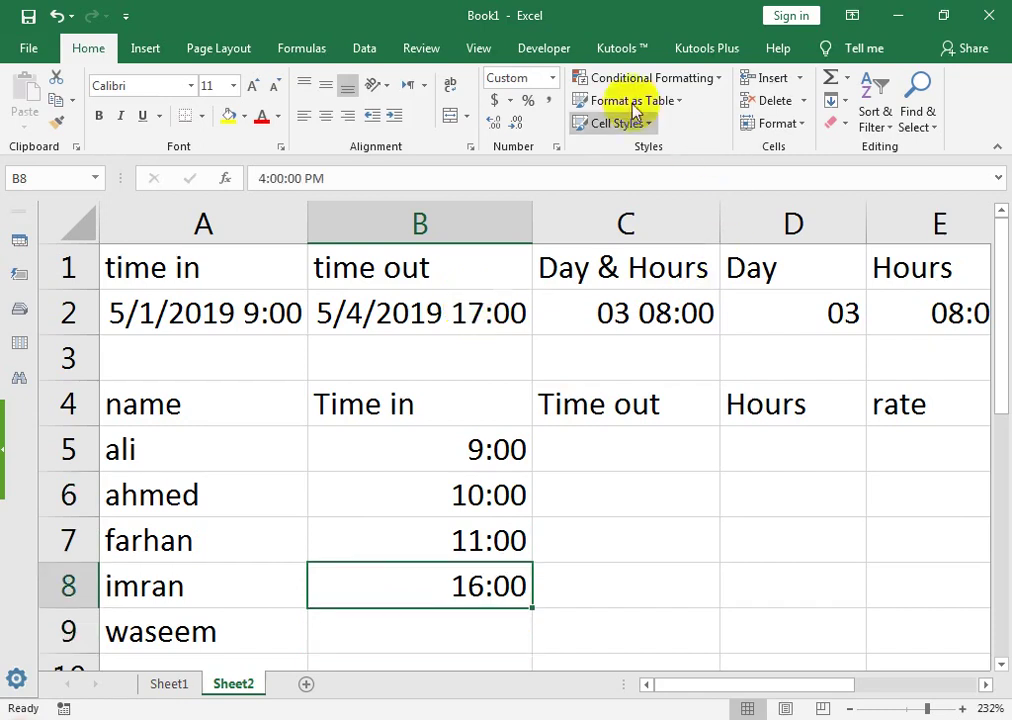
- Try to copy the format of cell B6 onto B8:B9 and enter 11:30 in B8
click(420, 497)
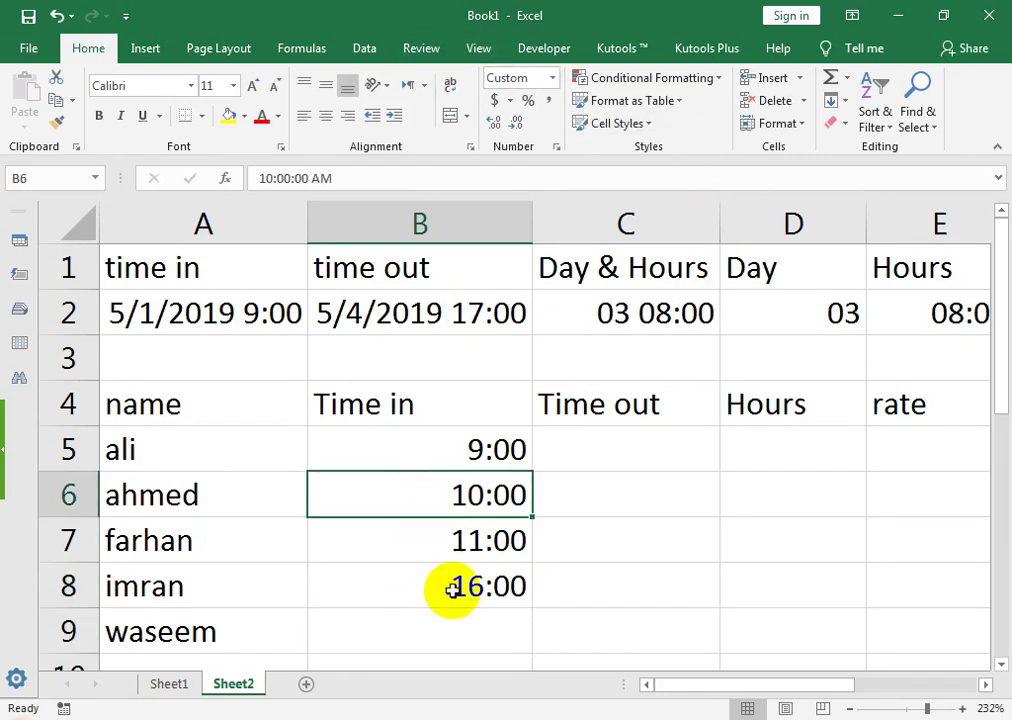
click(56, 121)
mouse_move(420, 586)
mouse_down()
mouse_move(425, 645)
mouse_move(504, 639)
mouse_up()
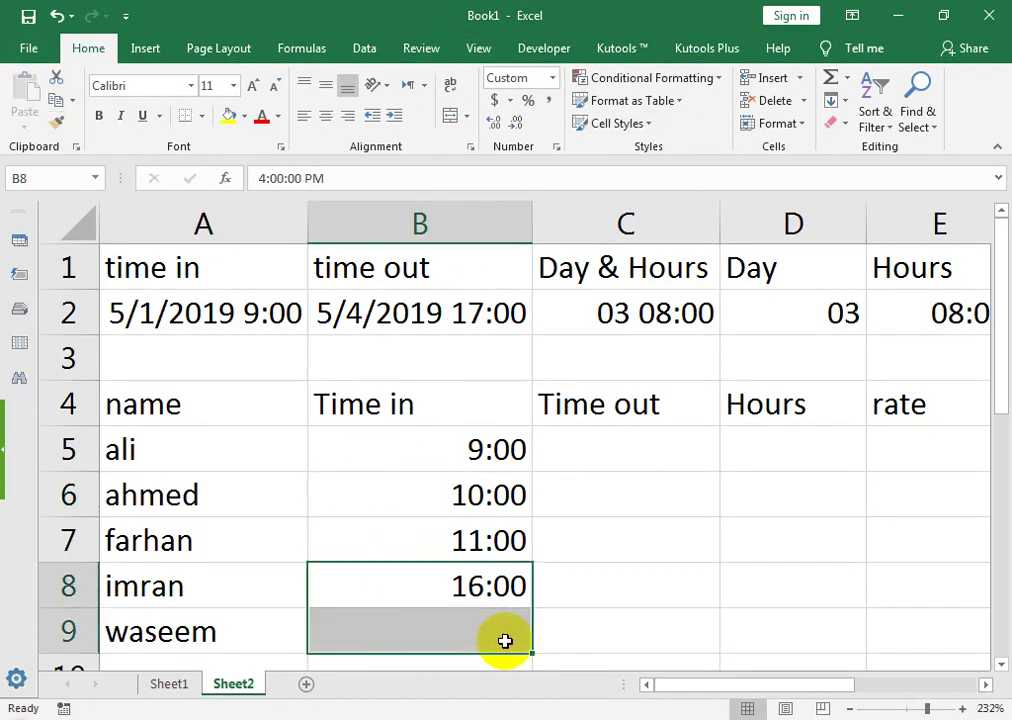
click(468, 592)
text(11:30)
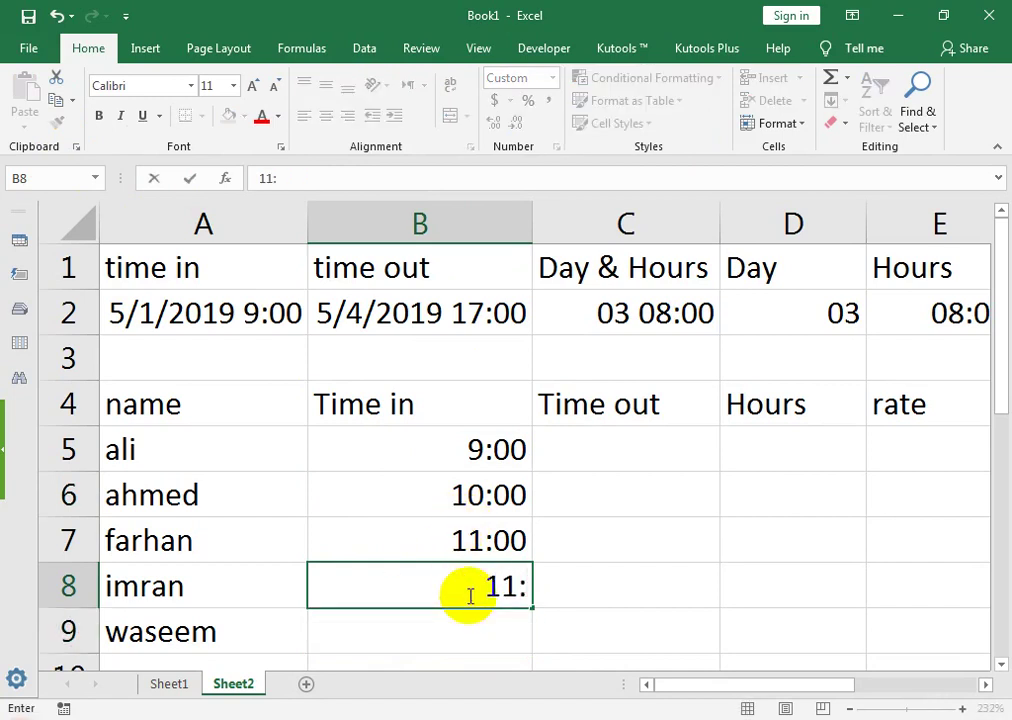
key(Return)
click(468, 592)
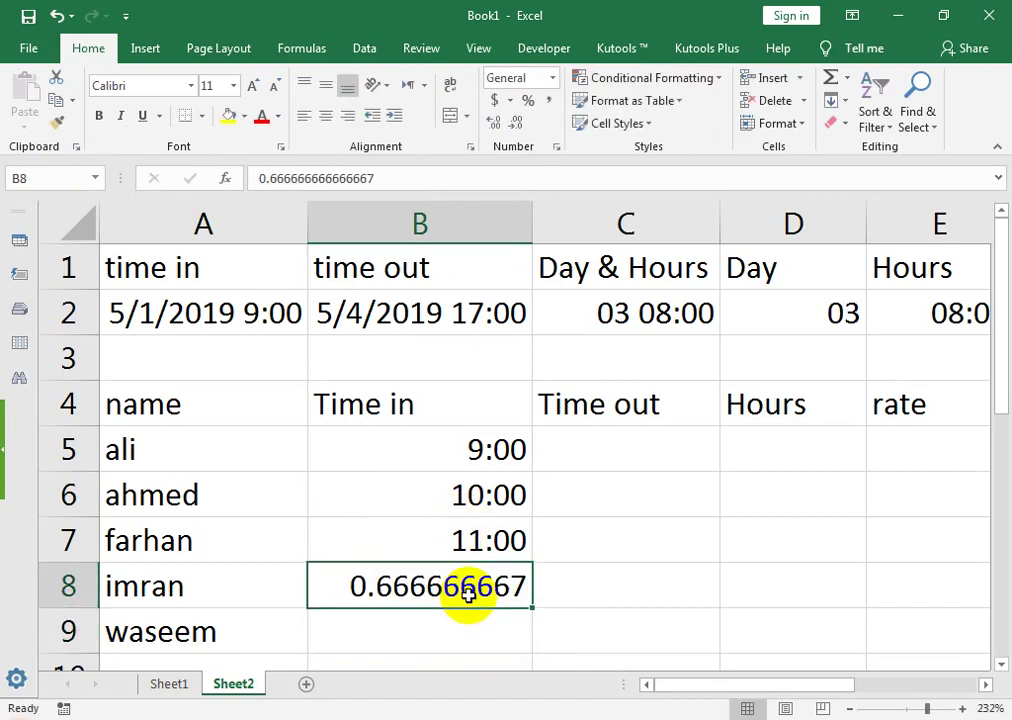
- Copy the time format of cell B7 onto cell B8 with Format Painter
click(452, 540)
click(56, 122)
click(506, 592)
click(481, 622)
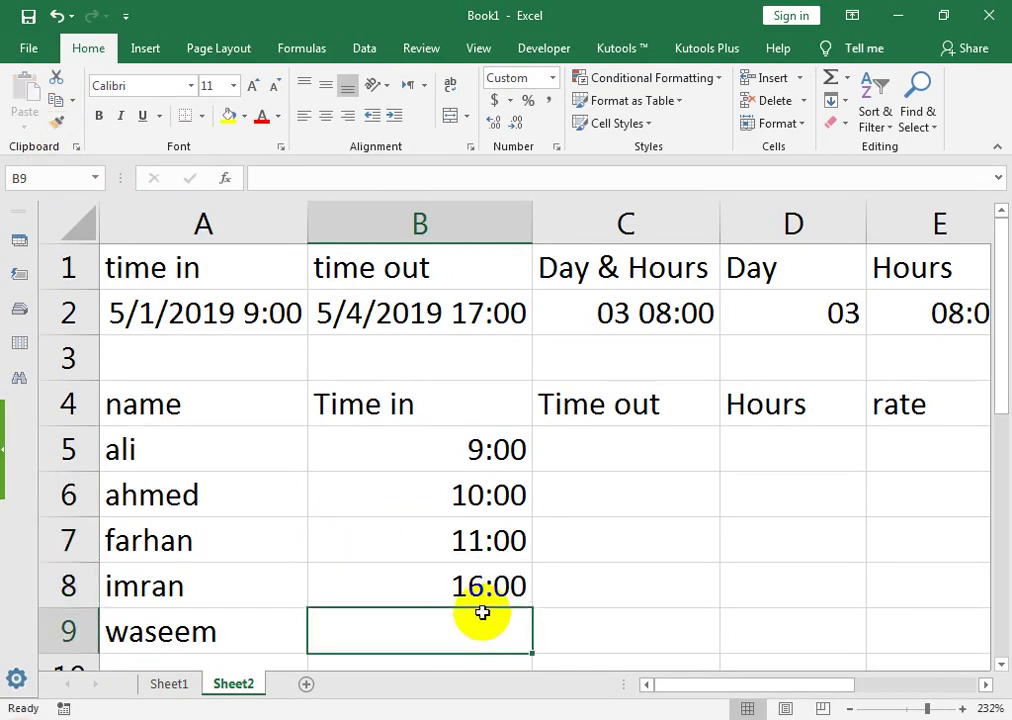
- Enter the time-in values 11:30 in cell B8 and 17:00 in cell B9
click(488, 588)
text(11:30)
key(Return)
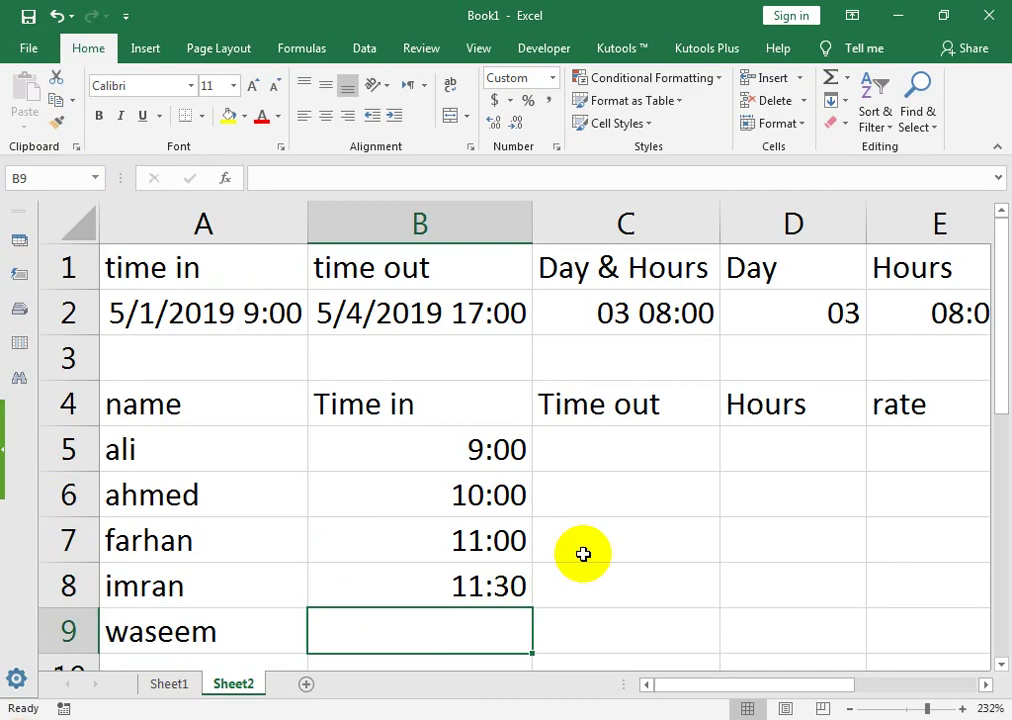
text(17:0)
key(Right)
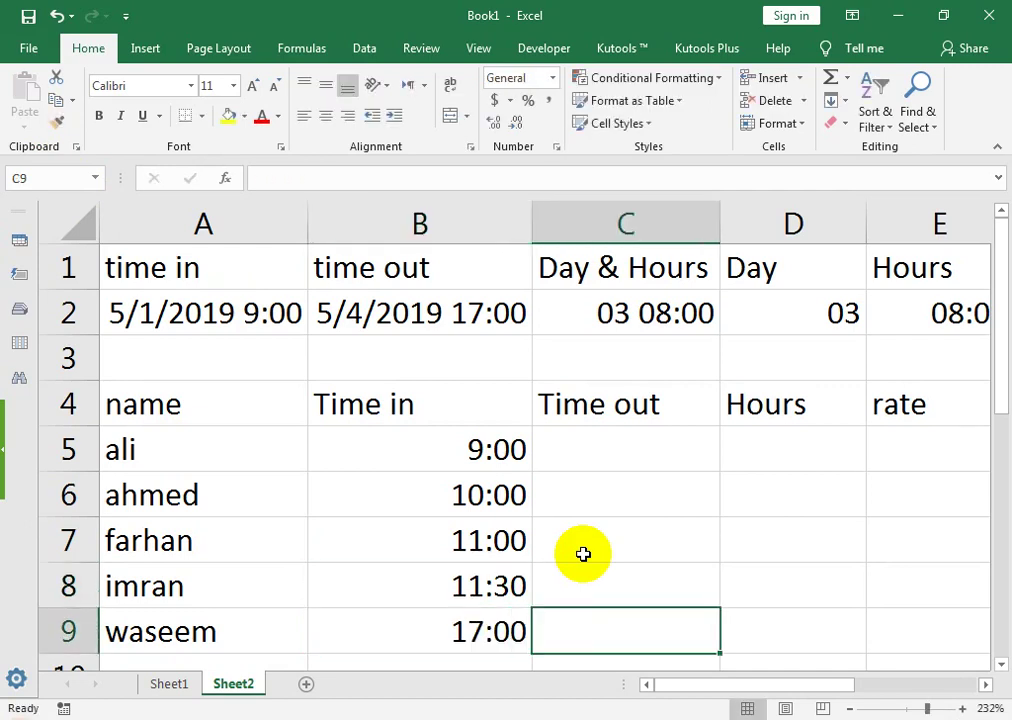
- Enter the time-out values 17:00, 16:00 and 18:00 in cells C5 to C7
key(Up)
key(Up)
key(Up)
key(Up)
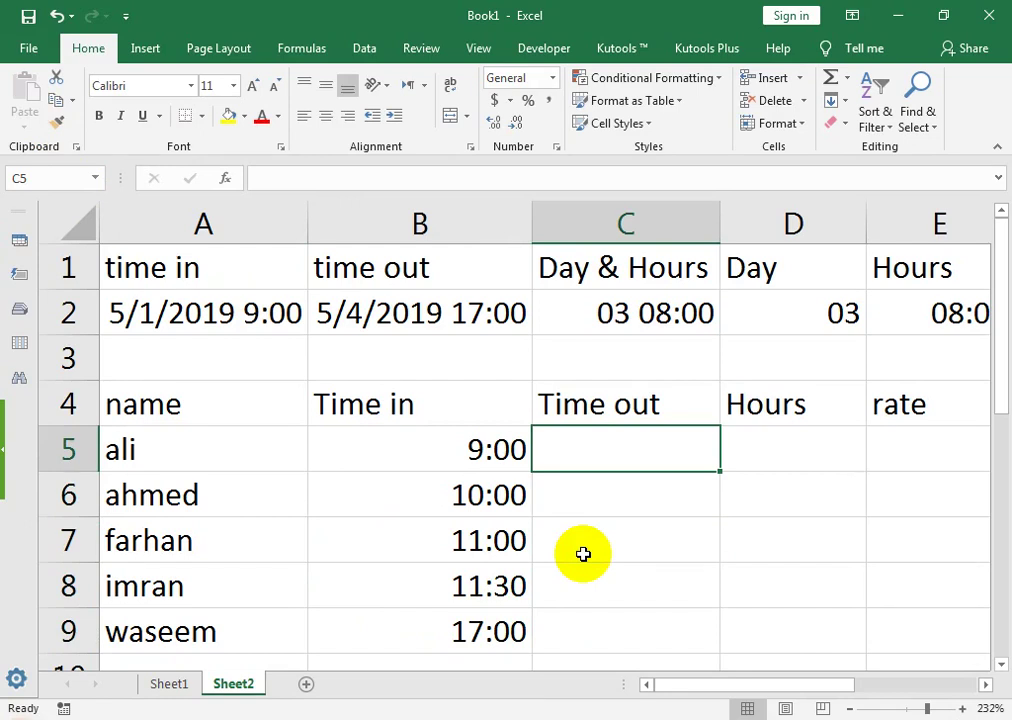
text(17:00)
key(Return)
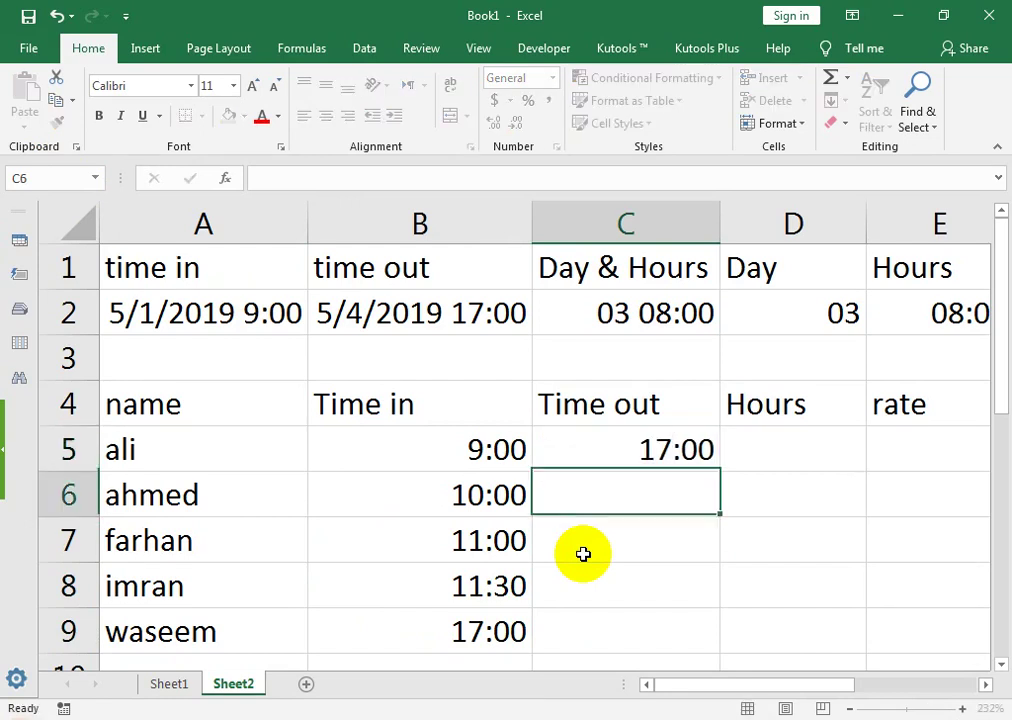
text(16:00)
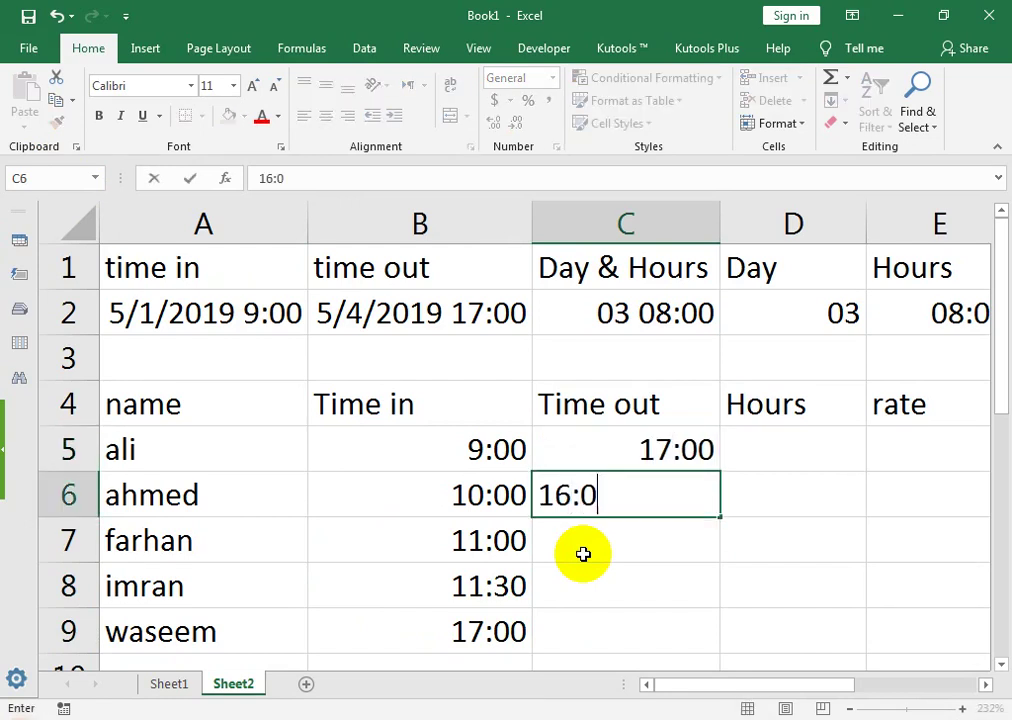
key(Return)
text(18:)
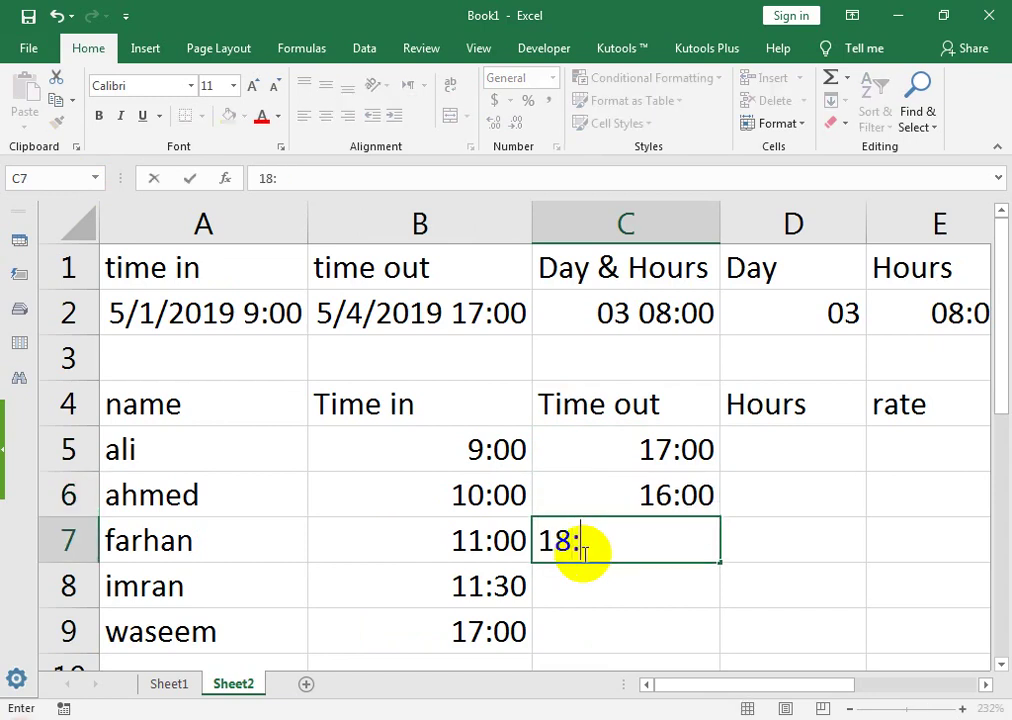
text(00)
key(Return)
- Enter the time-out values 17:00 in cell C8 and 9:00 in cell C9
text(17)
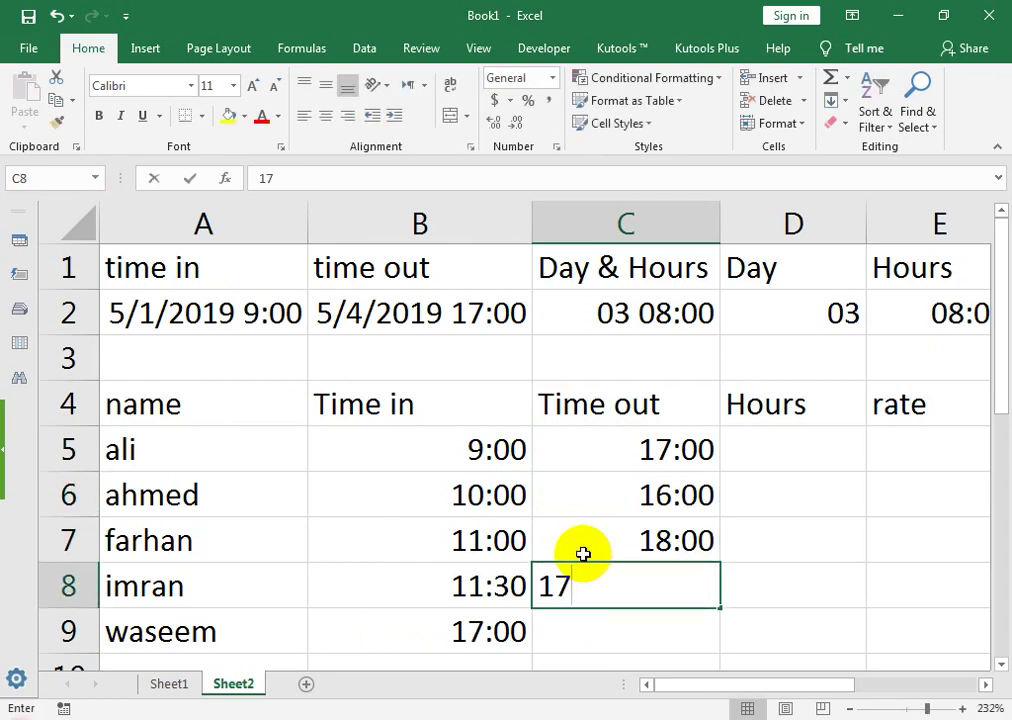
text(:00)
key(Return)
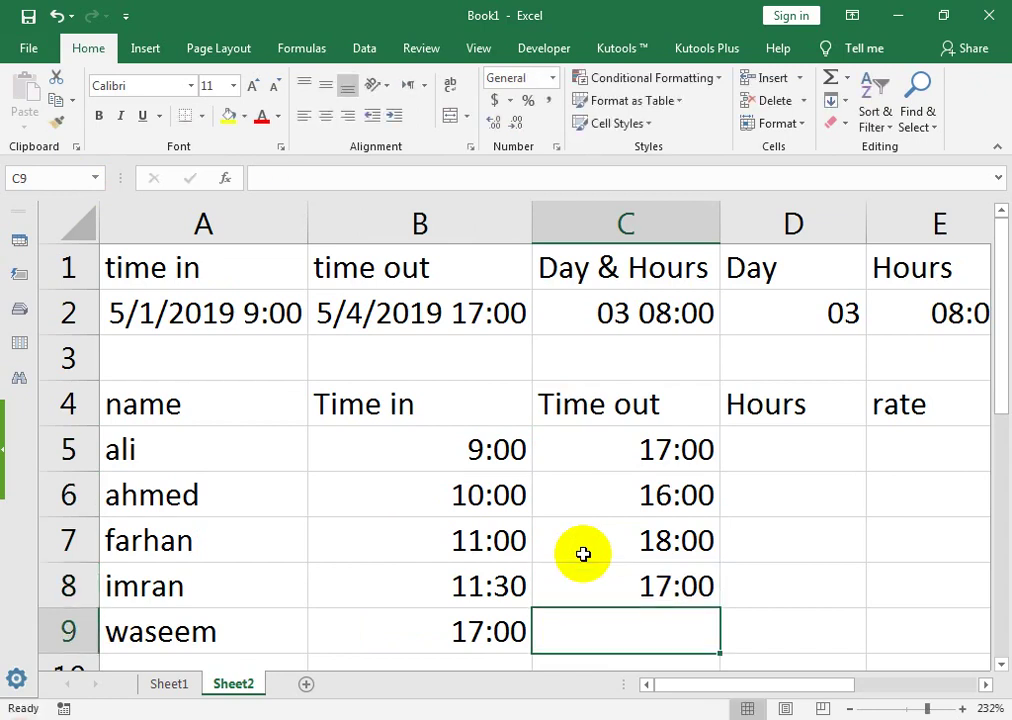
text(09)
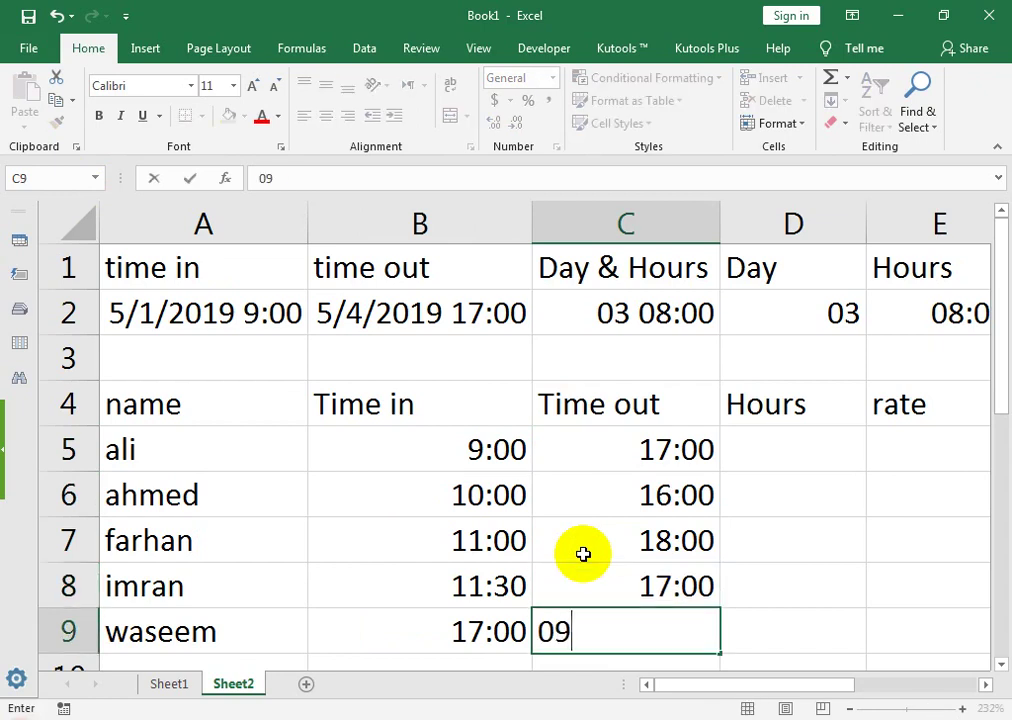
text(:010)
key(BackSpace)
key(BackSpace)
text(00)
key(Tab)
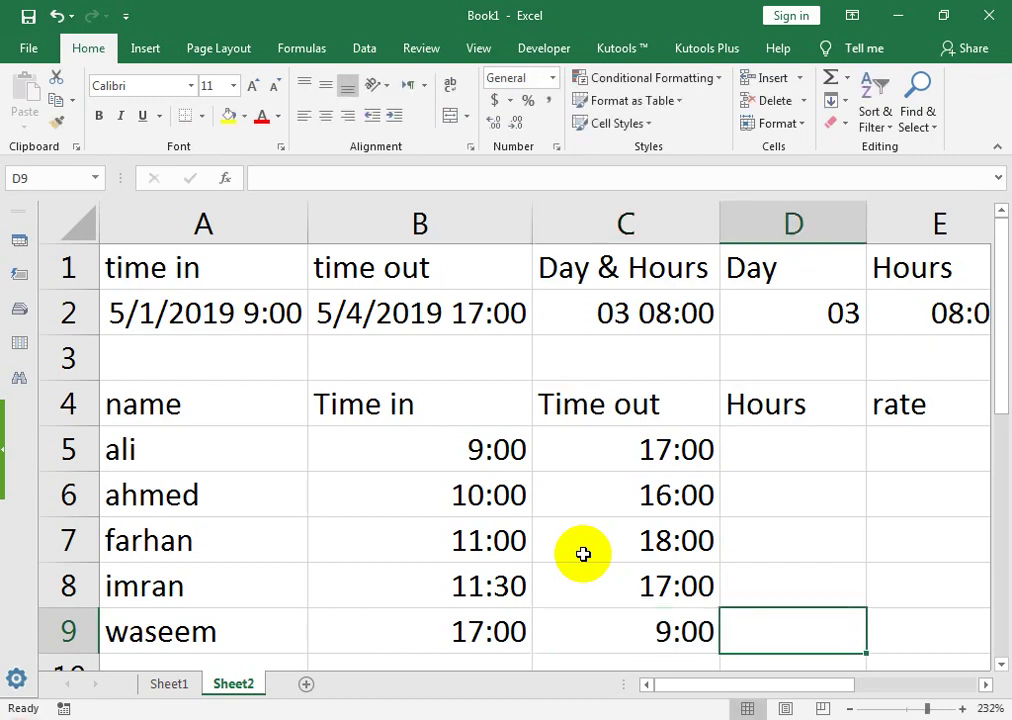
- Calculate the first person's hours in cell D5 with the formula =C5-B5
key(Up)
key(Up)
key(Up)
key(Up)
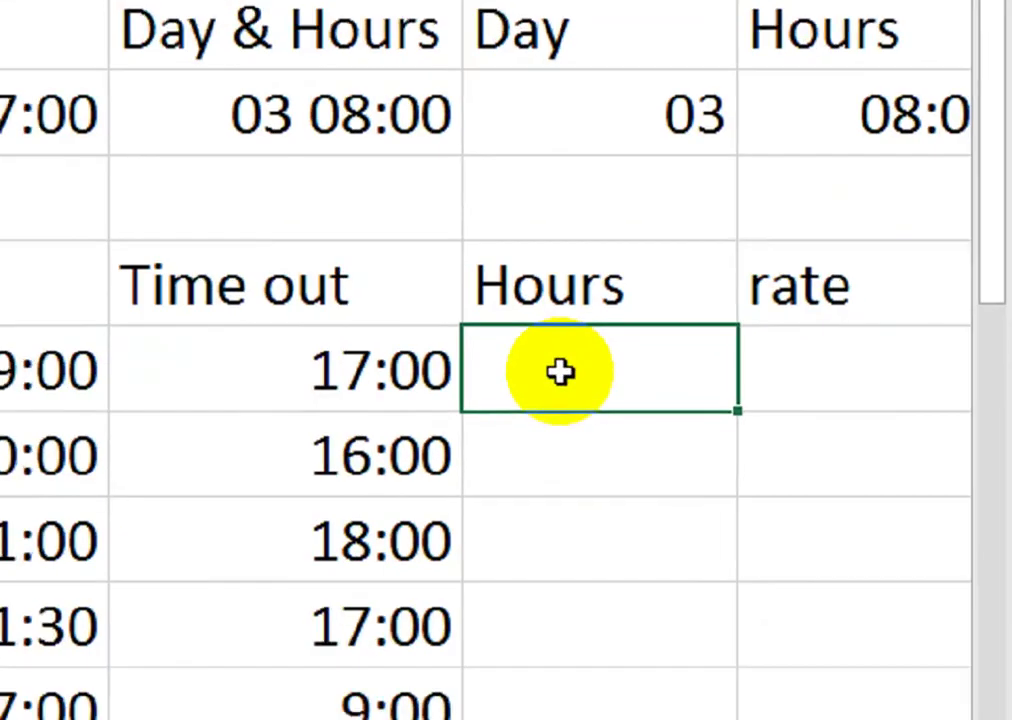
click(393, 365)
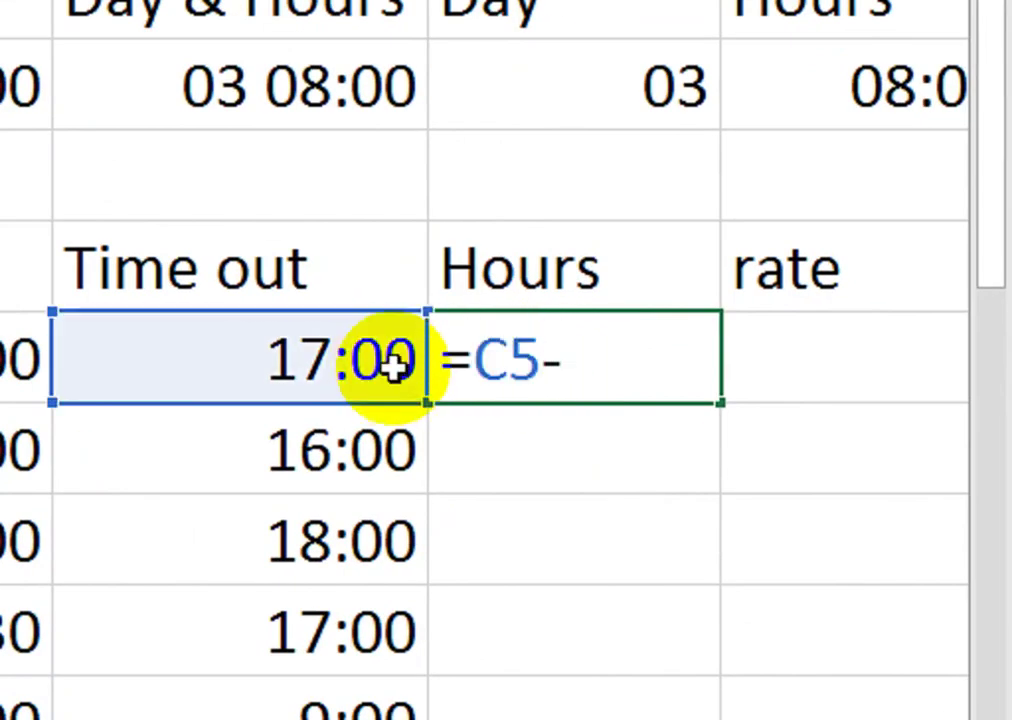
click(250, 370)
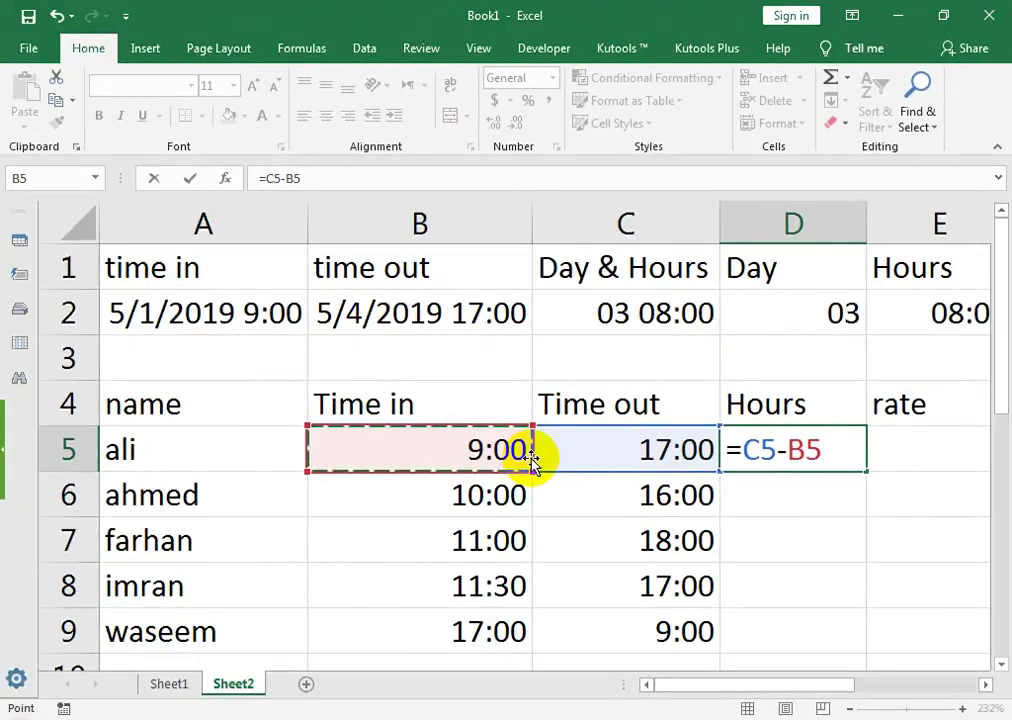
key(Return)
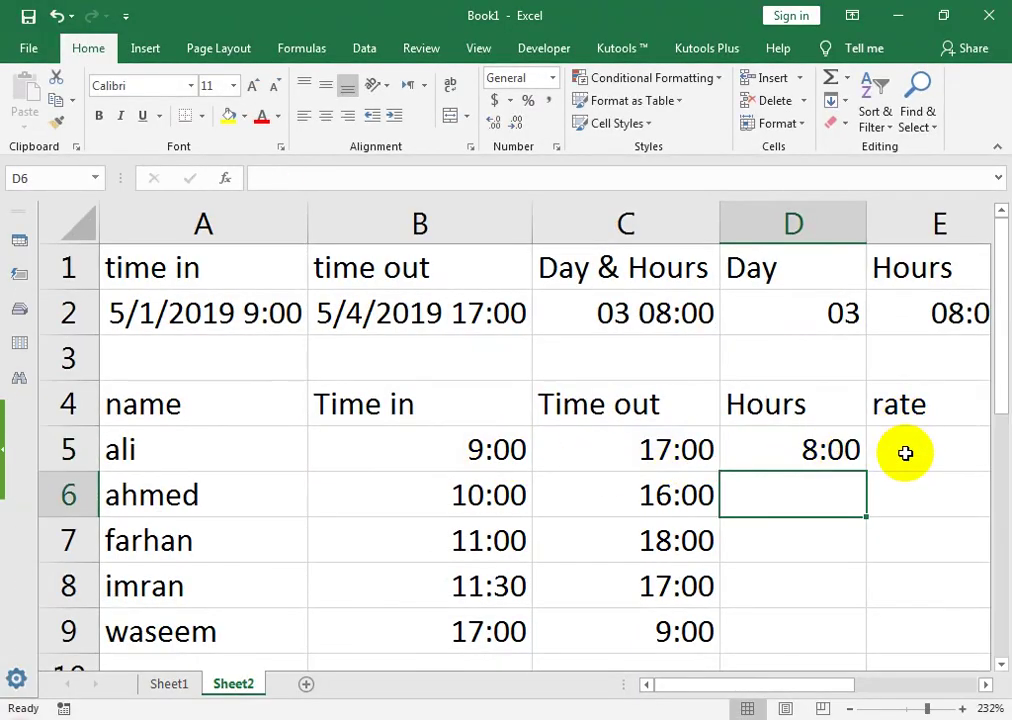
- Enter the rate 20 for the first person in cell E5
click(984, 437)
key(Left)
key(Right)
text(2)
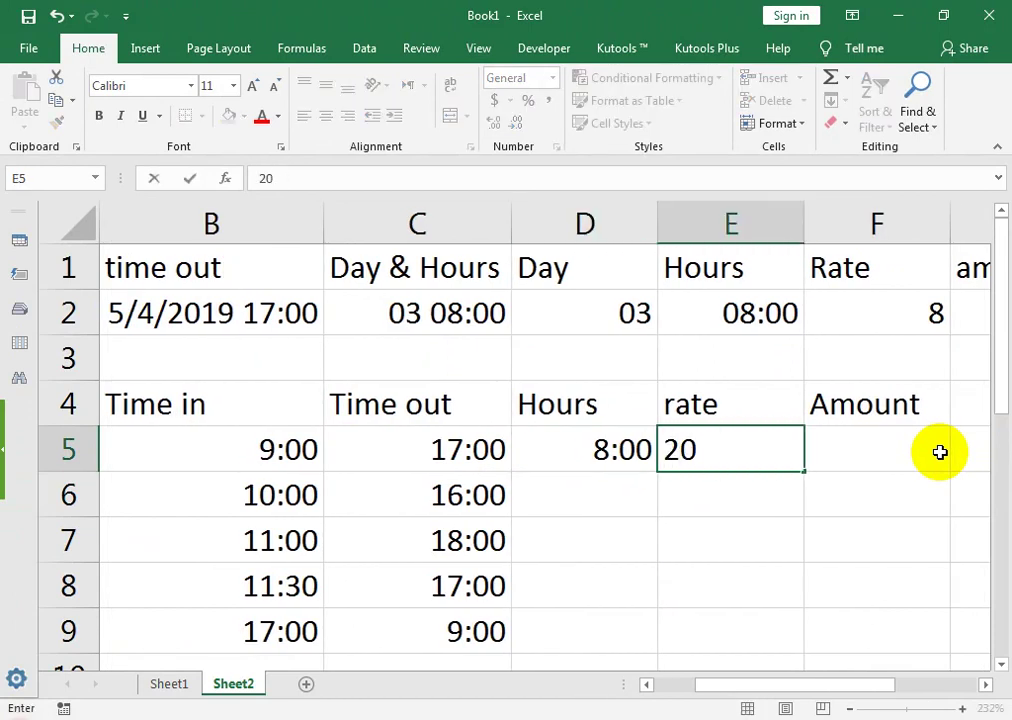
- Calculate the first person's amount in cell F5 with the formula =D5*E5 and format the cell as General
click(940, 452)
text(=)
key(Left)
key(Left)
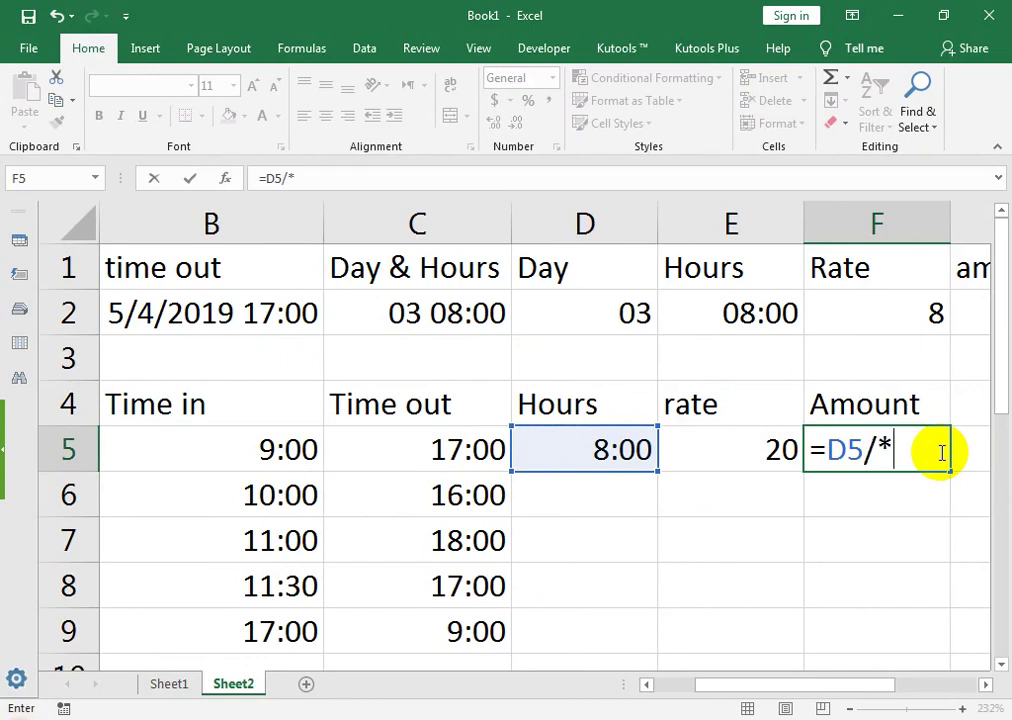
text(*)
key(Left)
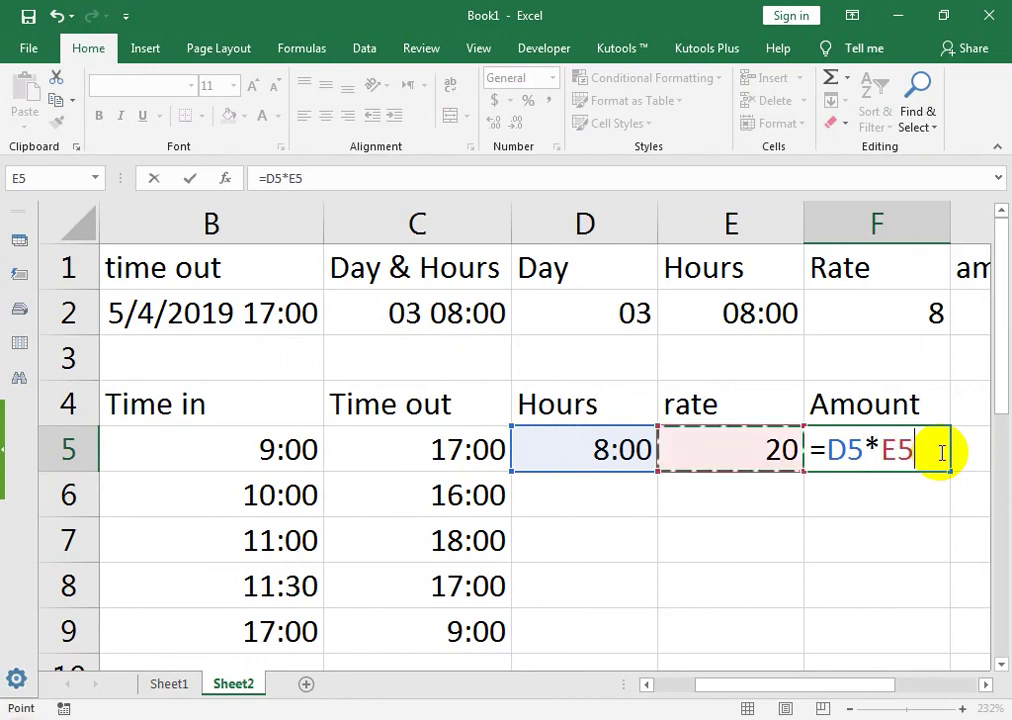
key(Return)
click(940, 452)
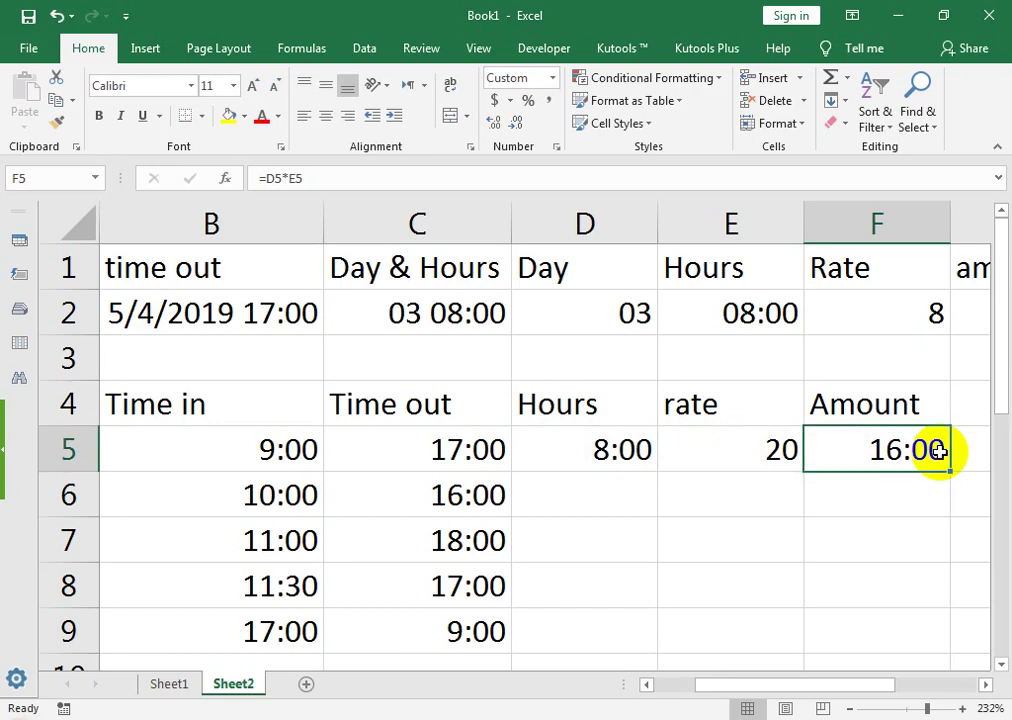
click(552, 78)
click(470, 108)
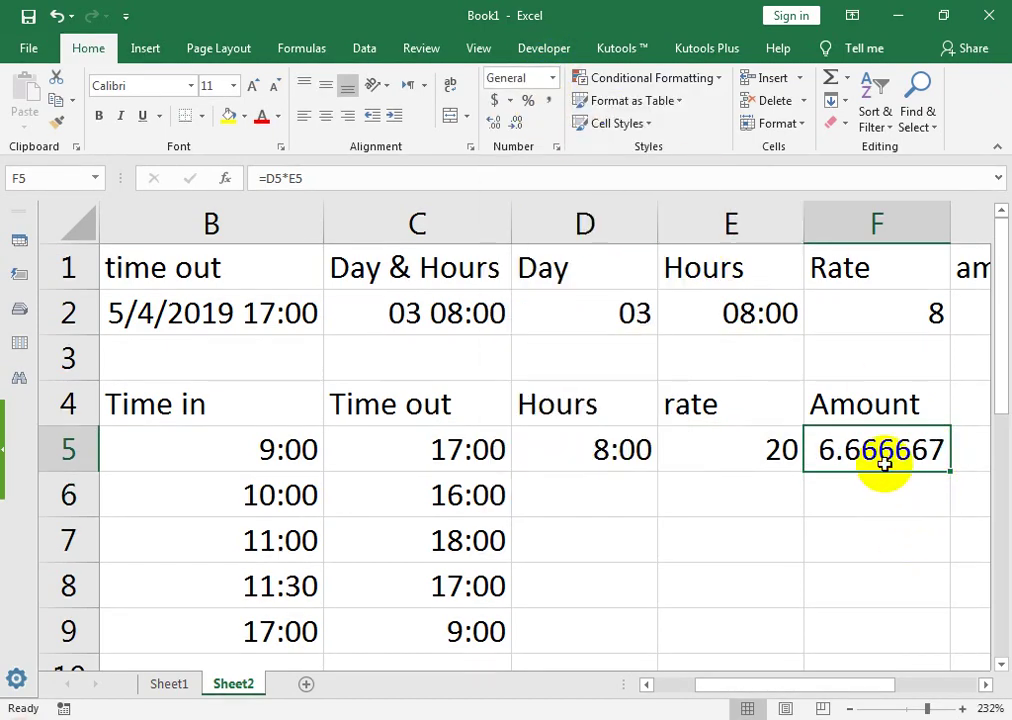
- Change the amount formula in cell F5 to =D5*24*E5 and set the cell to General format
click(897, 410)
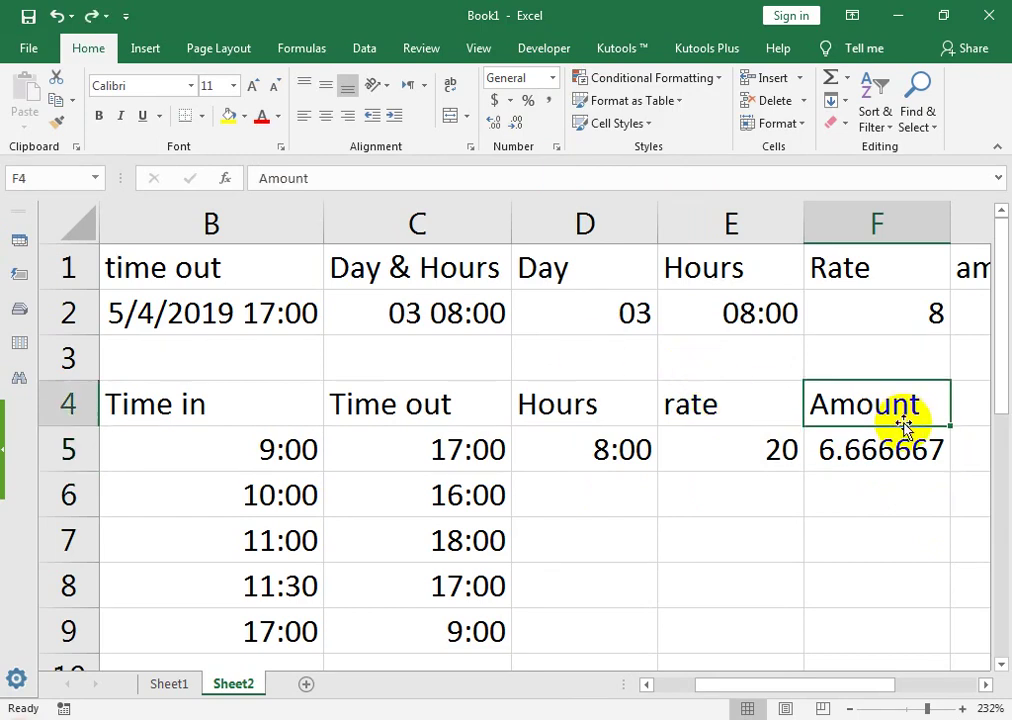
double_click(872, 462)
click(872, 462)
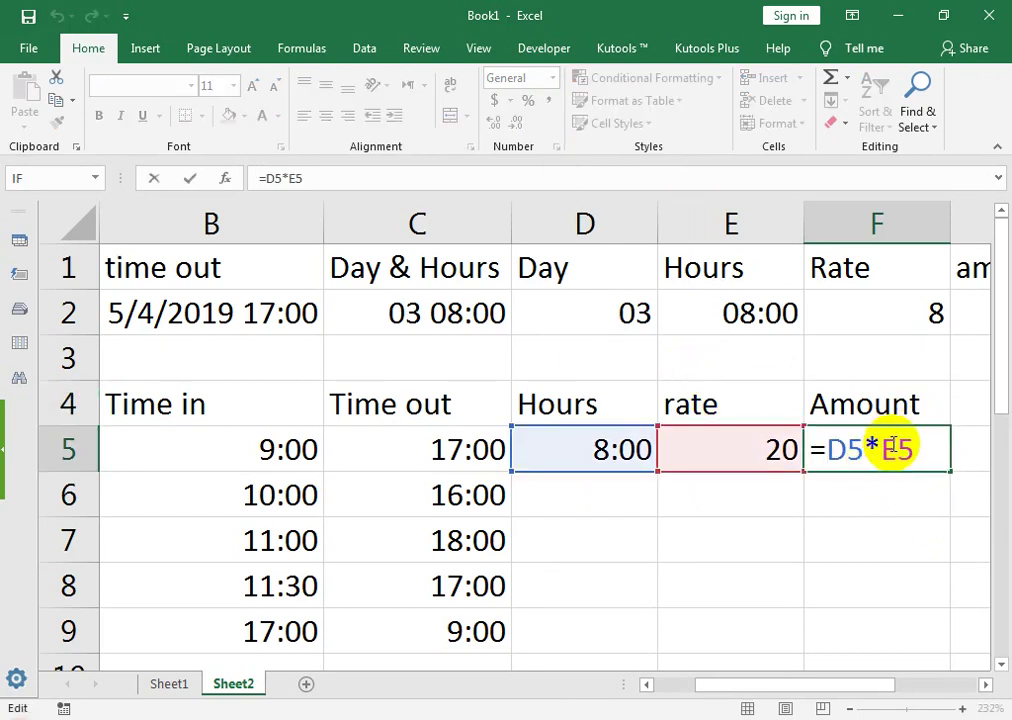
text(24*)
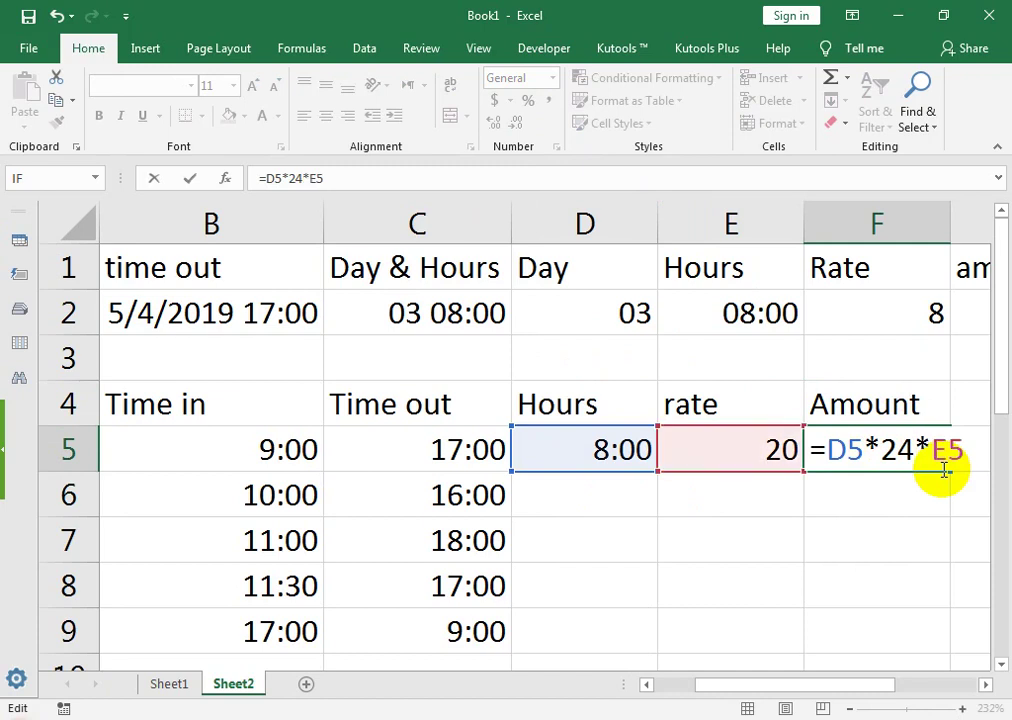
key(Return)
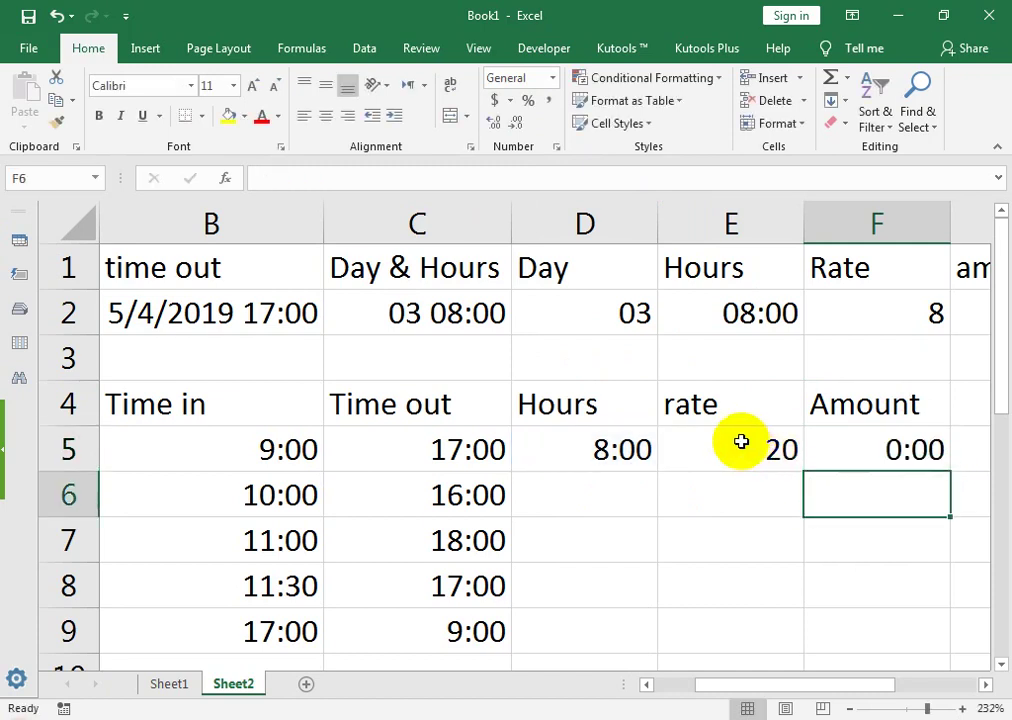
click(820, 440)
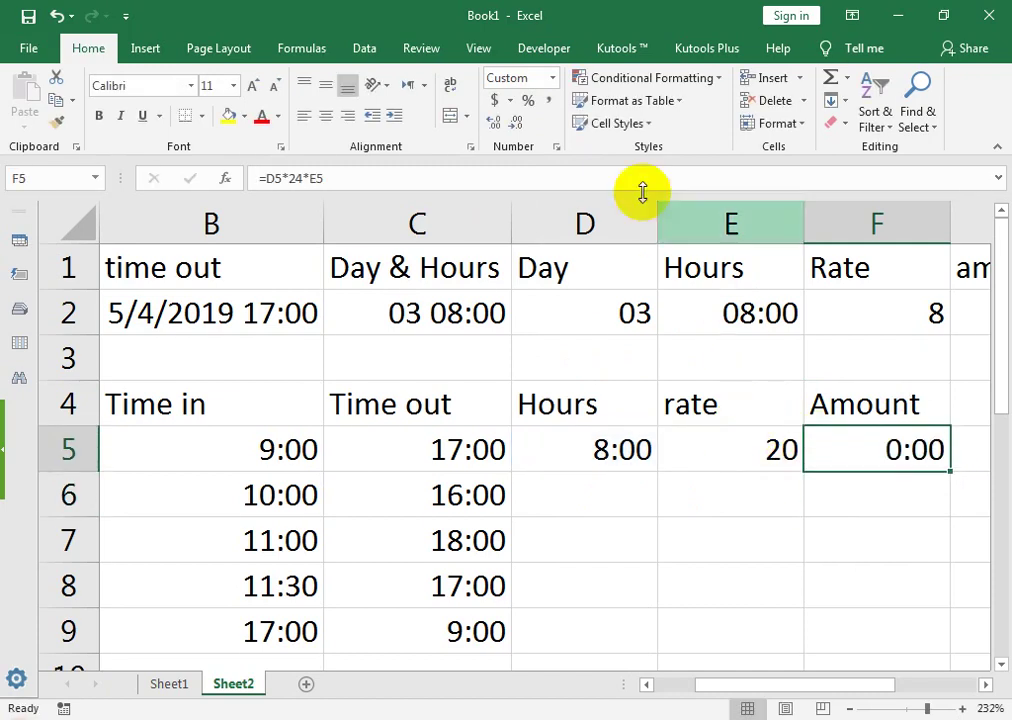
click(553, 82)
click(550, 108)
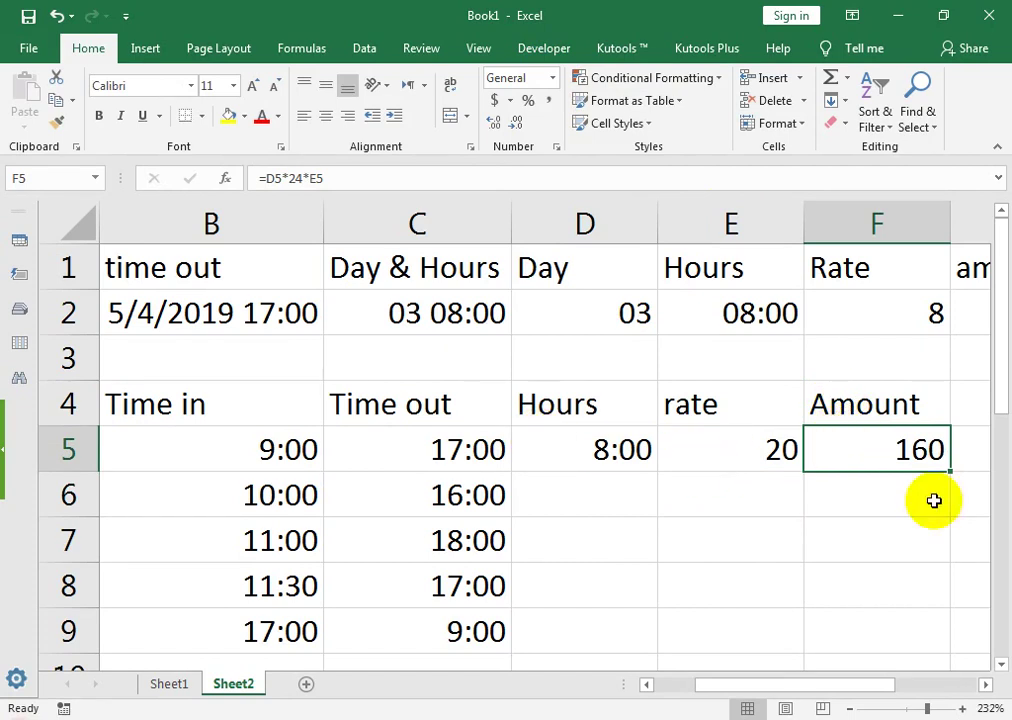
- Re-enter the first person's amount formula =D5*24*E5 in cell F5 and reapply the General number format
text(=)
key(Left)
key(Left)
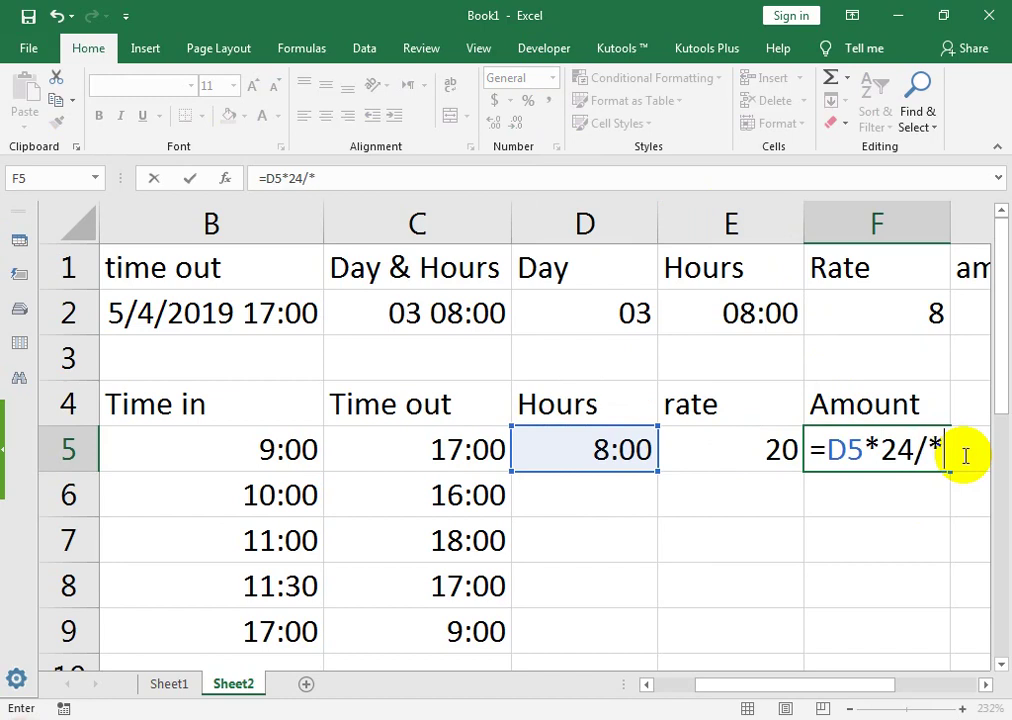
text(*24*)
key(Left)
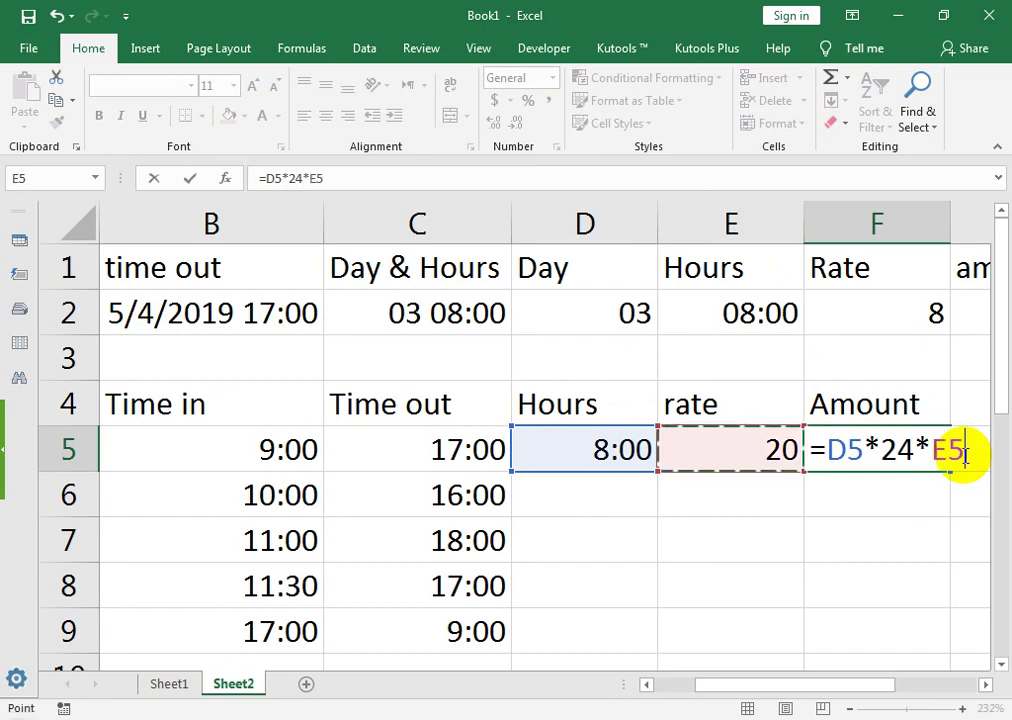
key(Return)
click(963, 452)
click(925, 450)
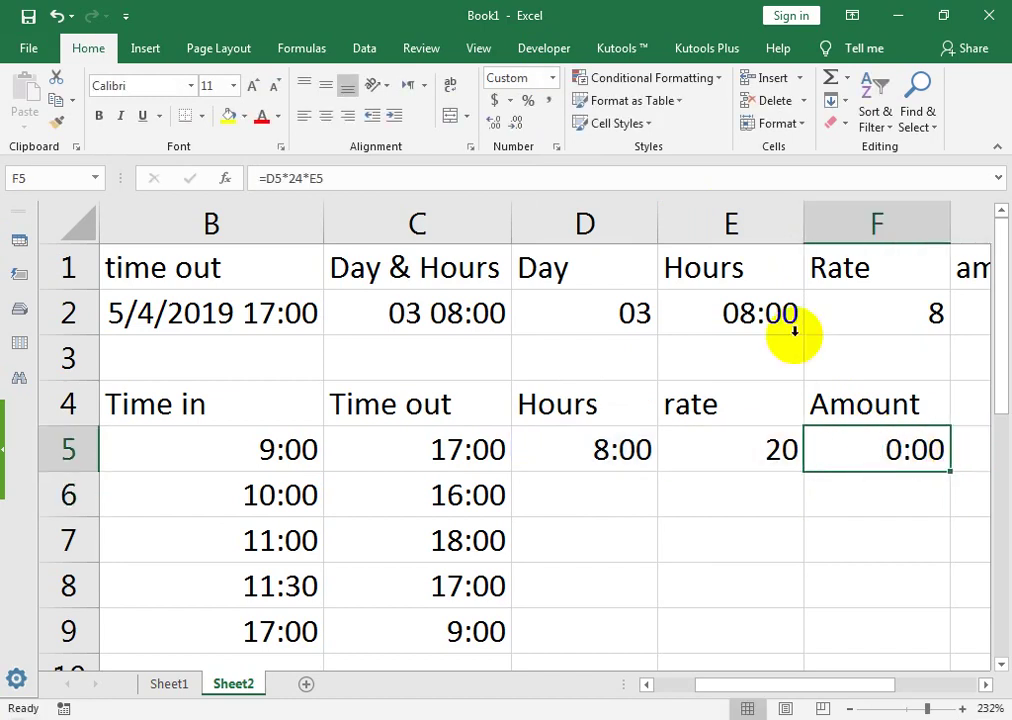
click(552, 78)
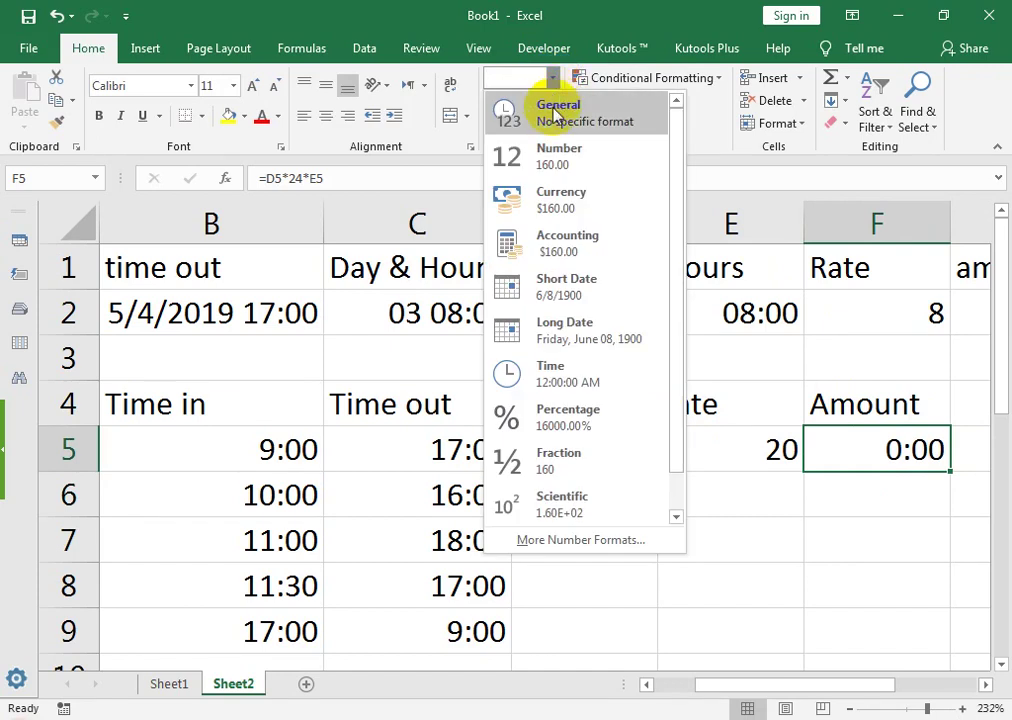
click(557, 112)
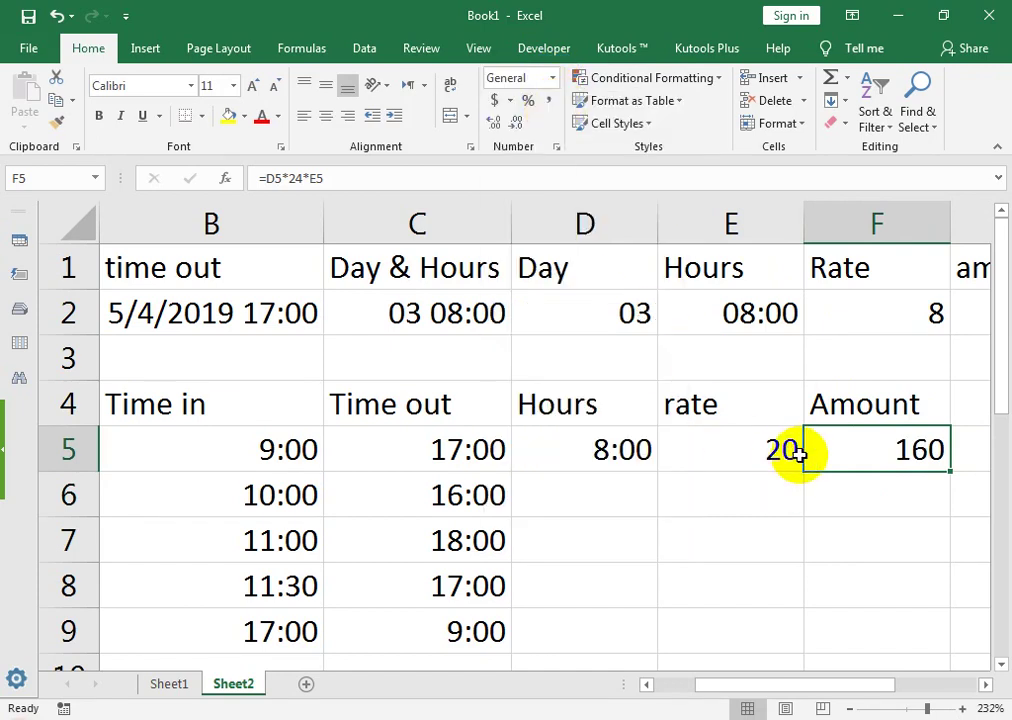
- Fill the hours formula from cell D5 down to D9 and adjust the width of column D
click(614, 445)
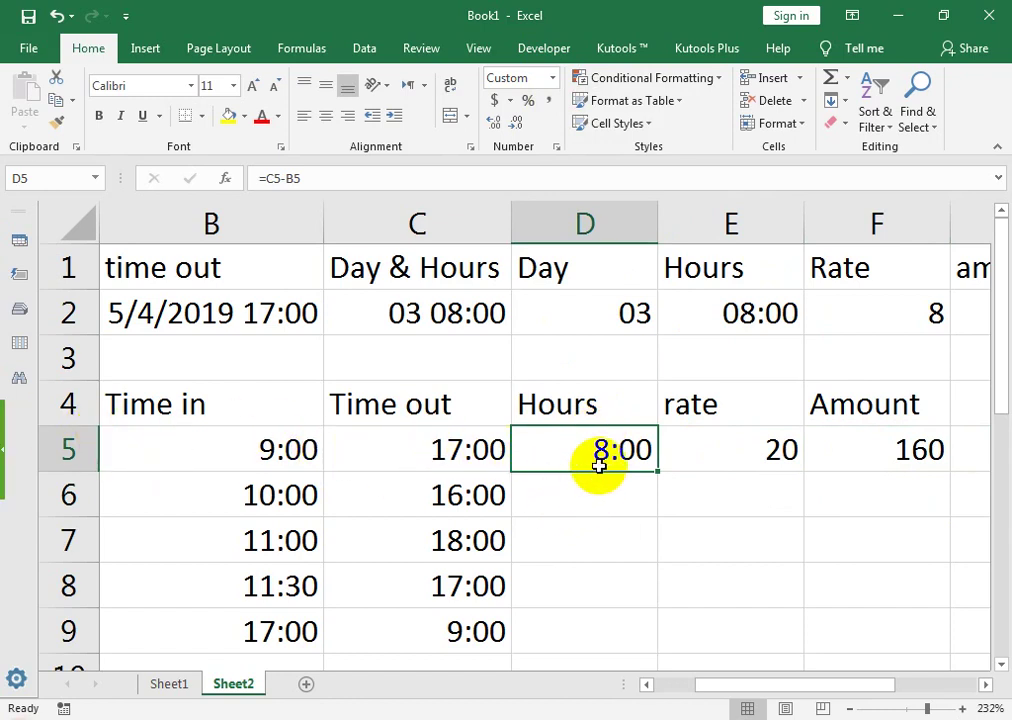
drag(653, 474, 648, 642)
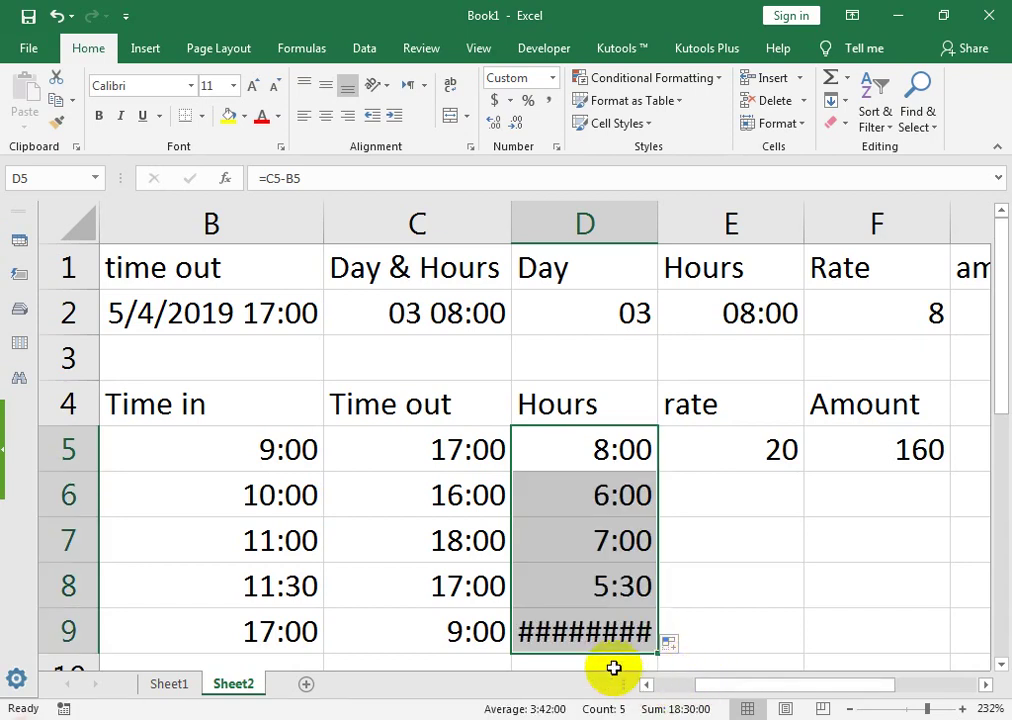
click(537, 632)
drag(658, 222, 709, 222)
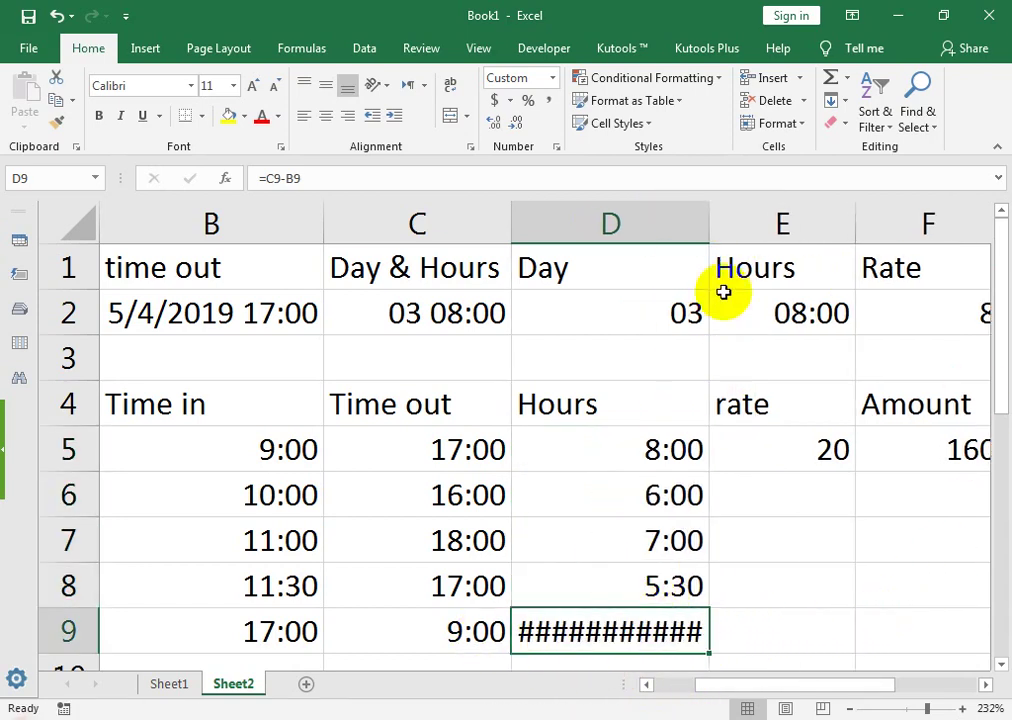
drag(709, 226, 647, 224)
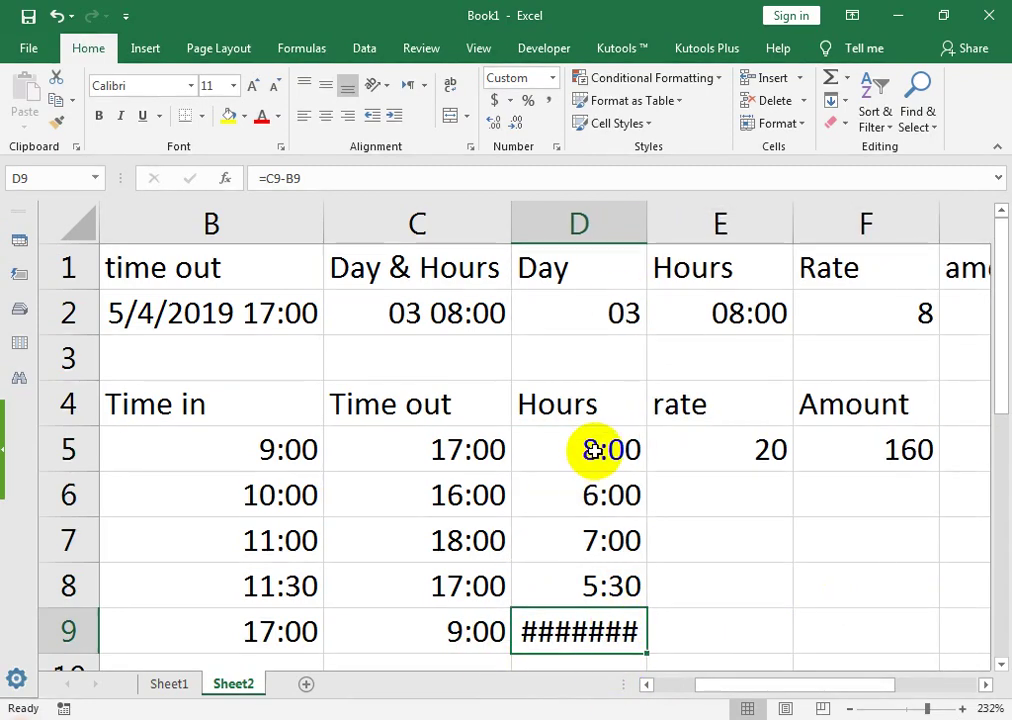
double_click(592, 451)
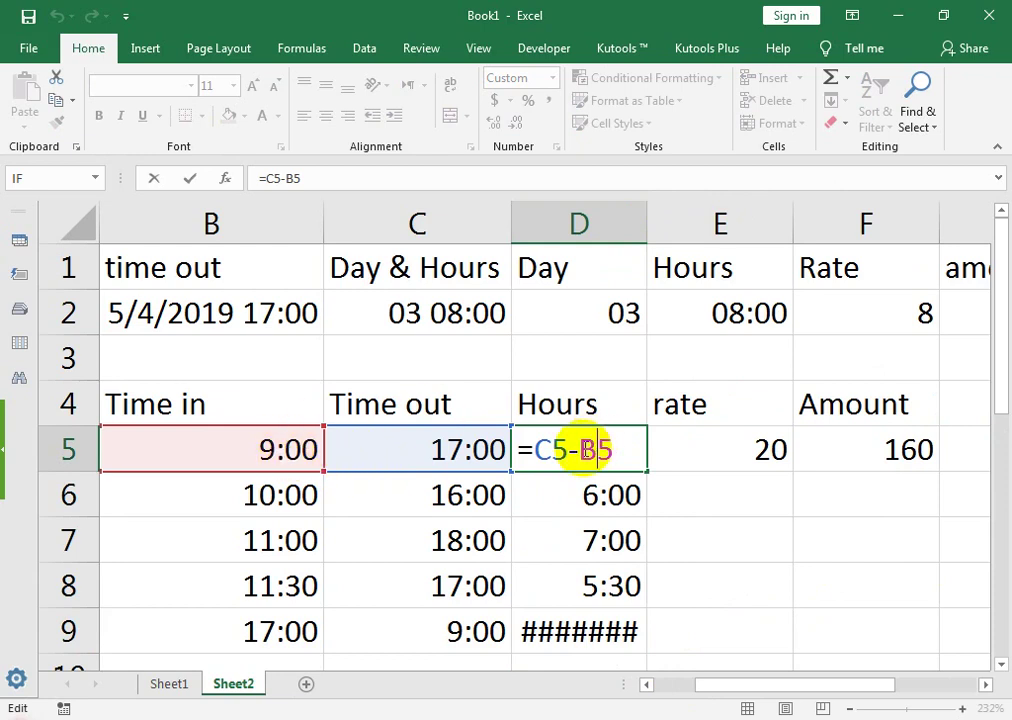
key(Return)
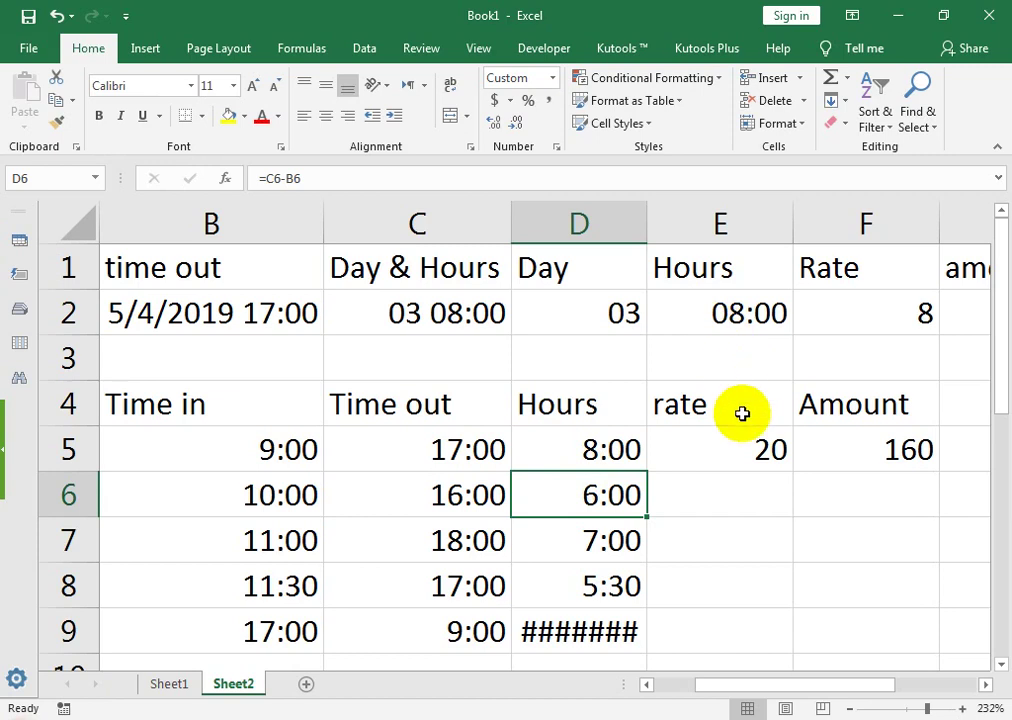
- Fill the rate 20 from E5 down to E9 and the amount formula from F5 down to F9
click(788, 466)
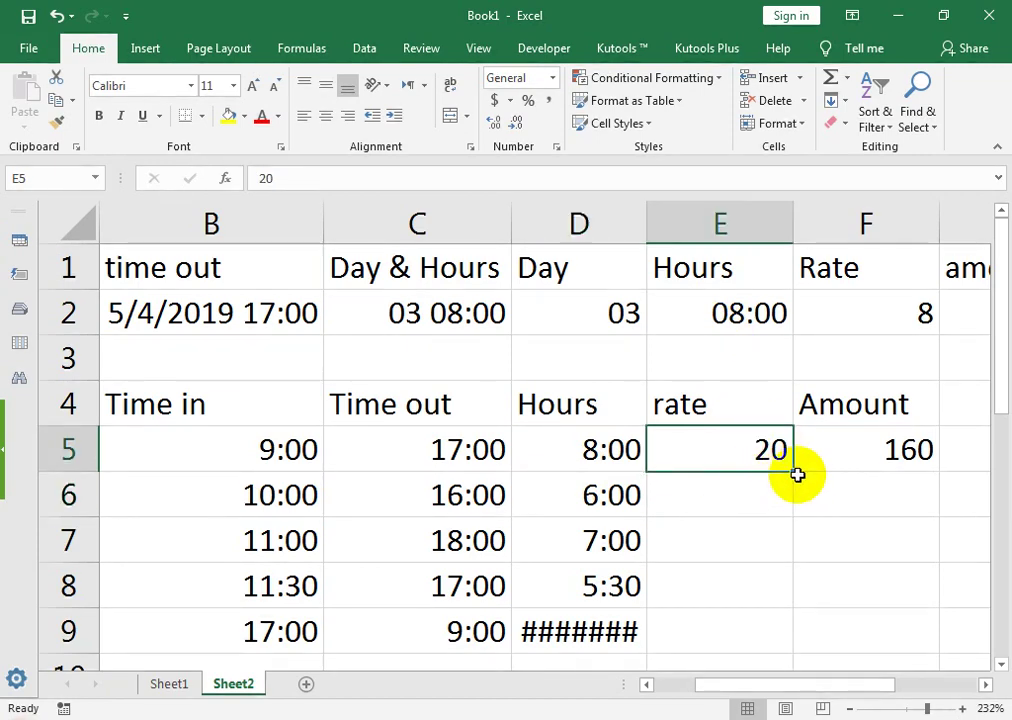
drag(797, 474, 764, 637)
click(906, 418)
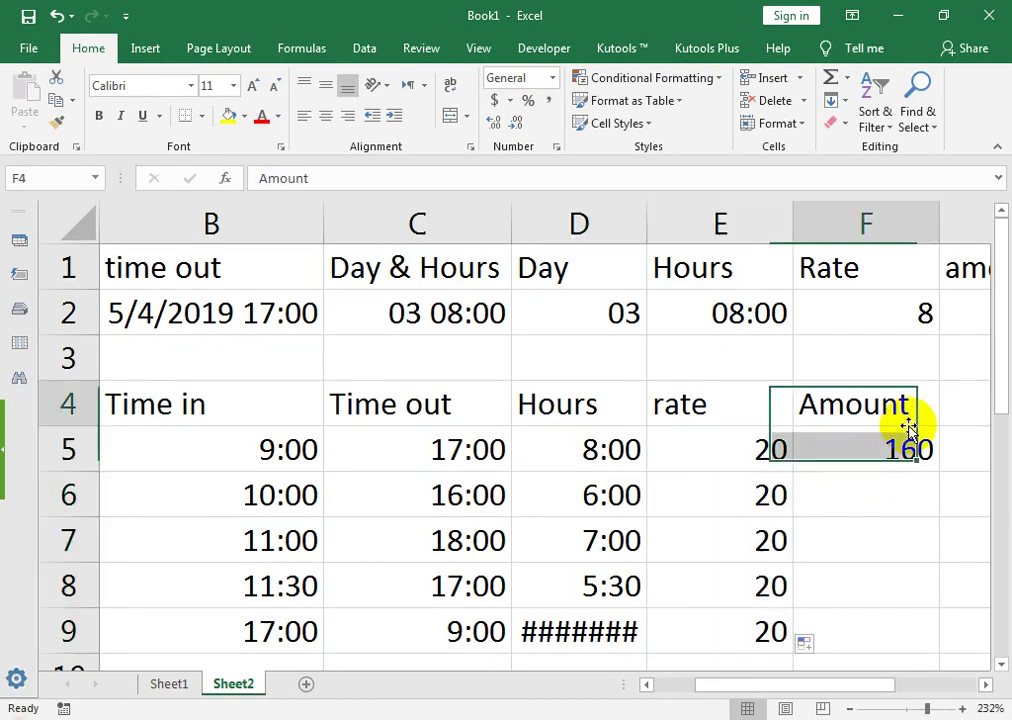
click(907, 450)
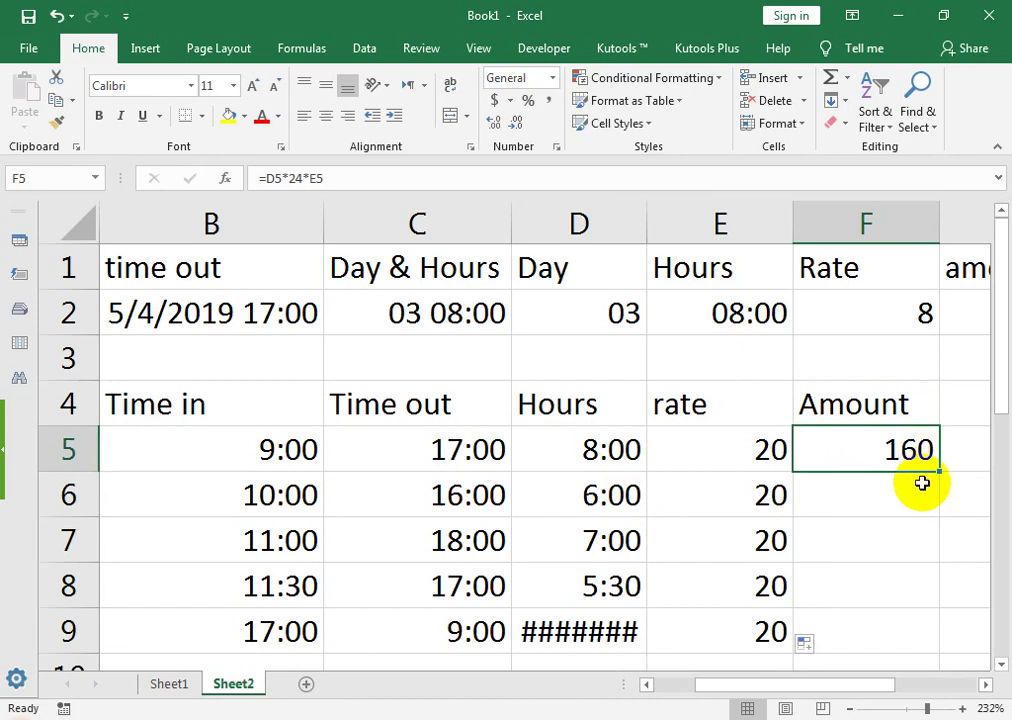
drag(942, 474, 901, 628)
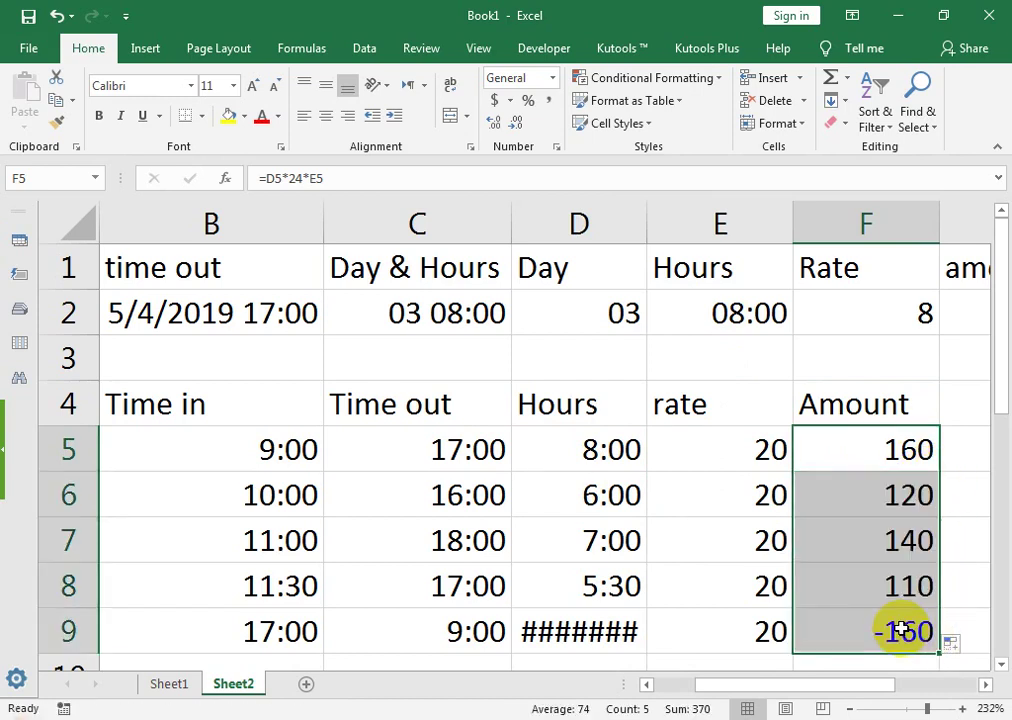
- Set the rates in cells E6 to E9 to 10, 15, 8 and 12
click(752, 487)
text(0)
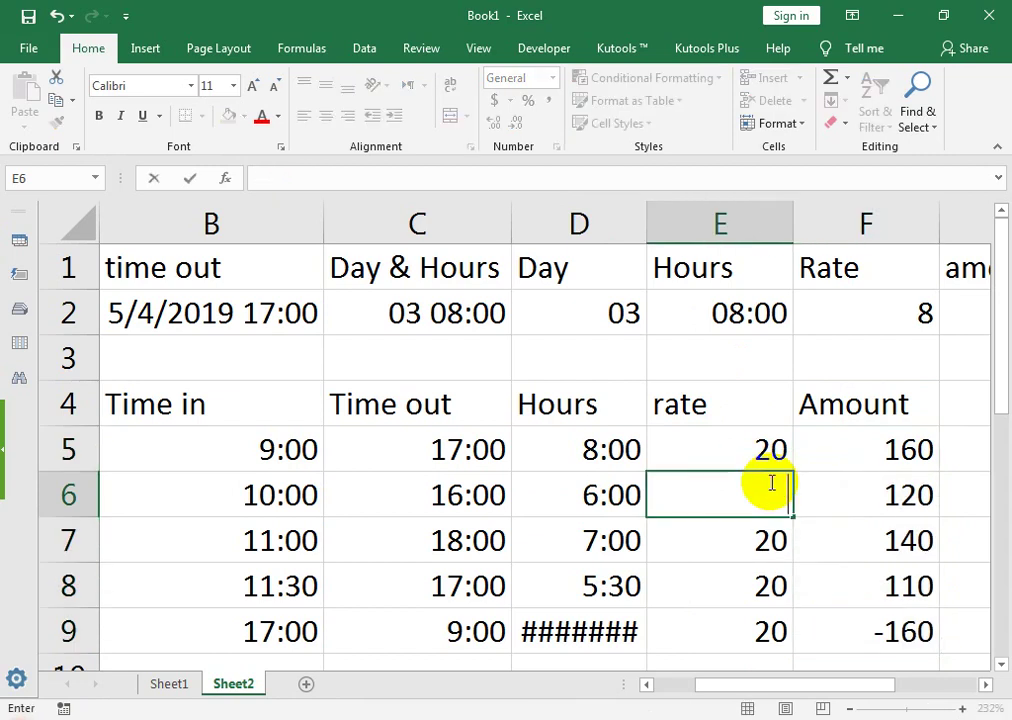
key(Return)
text(15)
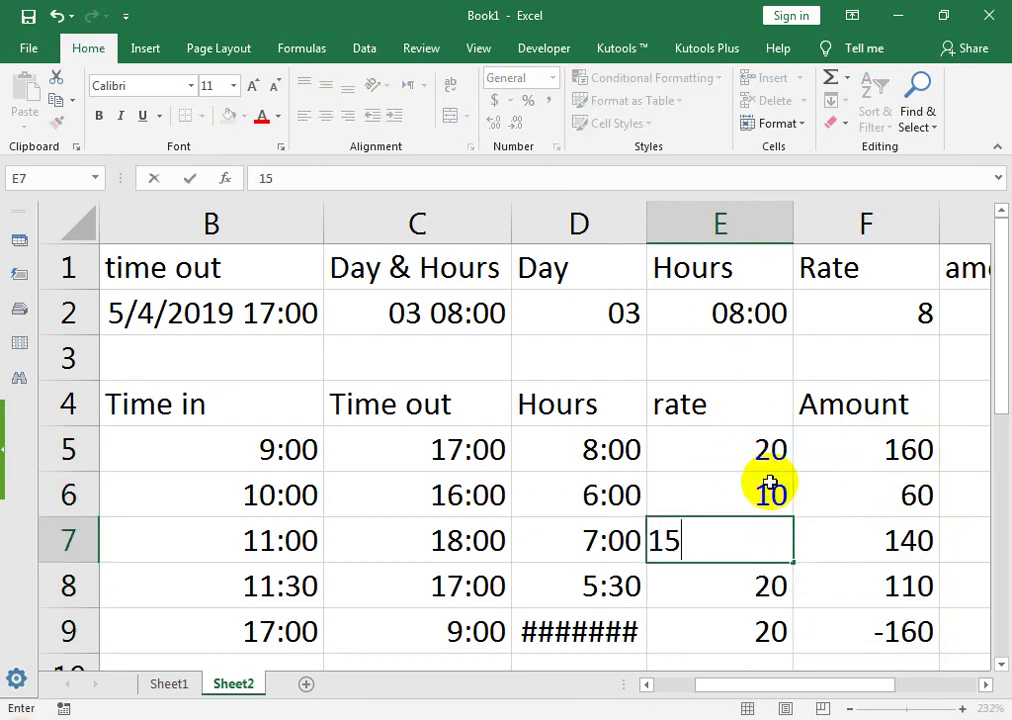
key(Return)
key(Return)
text(12)
key(Tab)
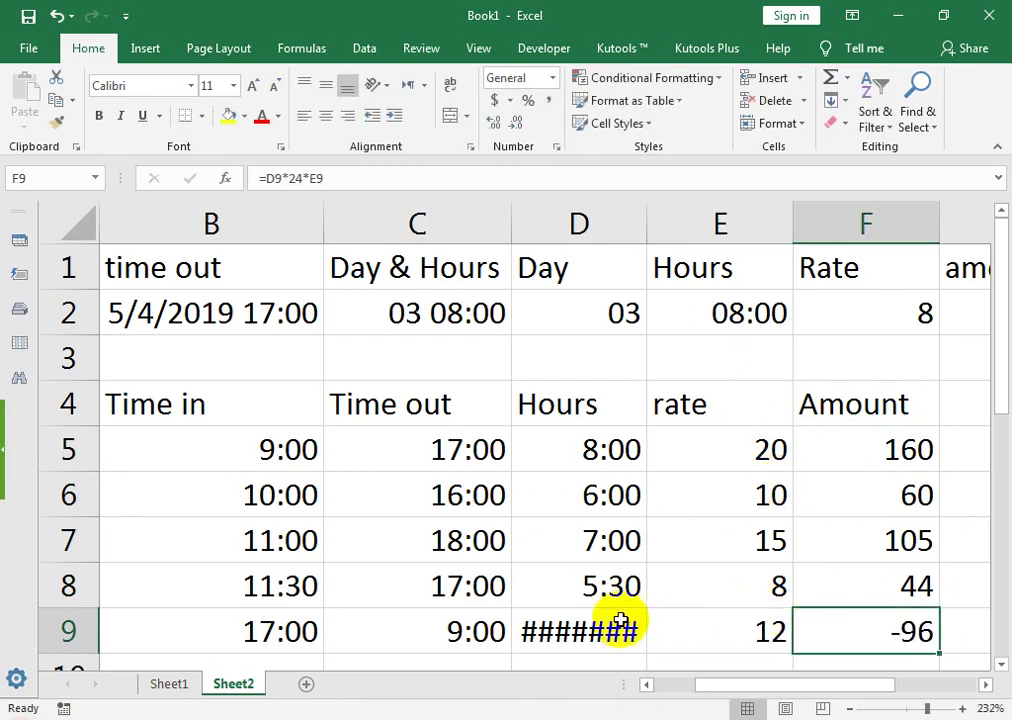
- Change the hours formula in D5 to =C5-B5+(C5<B5) to handle overnight shifts, and fill it down to D9
click(600, 660)
click(562, 632)
click(914, 632)
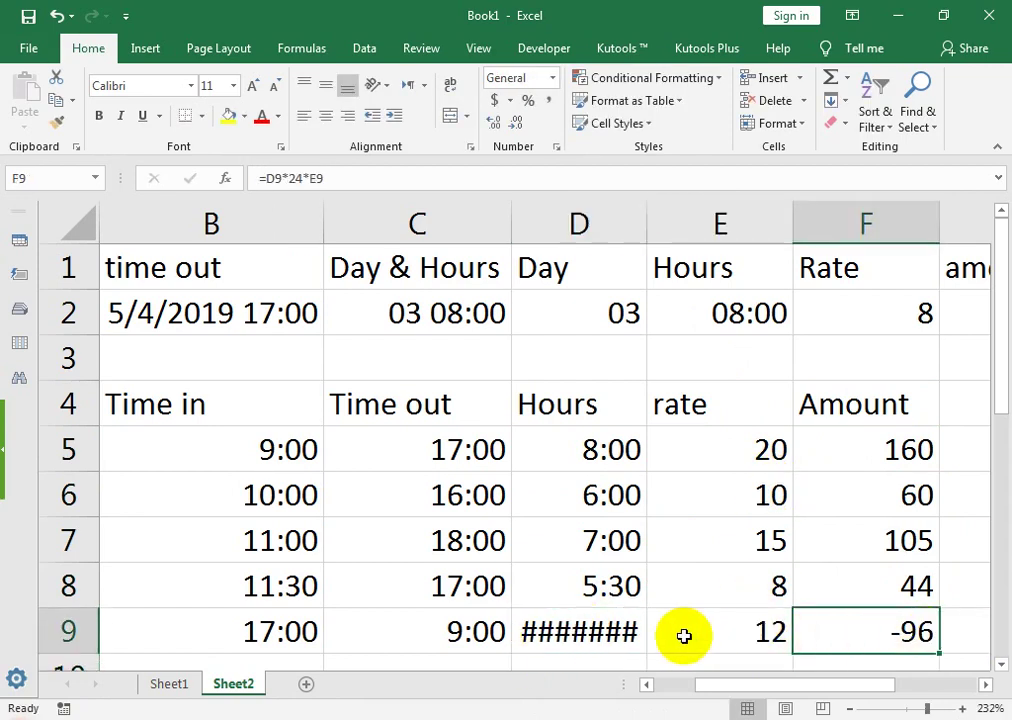
click(610, 636)
double_click(582, 440)
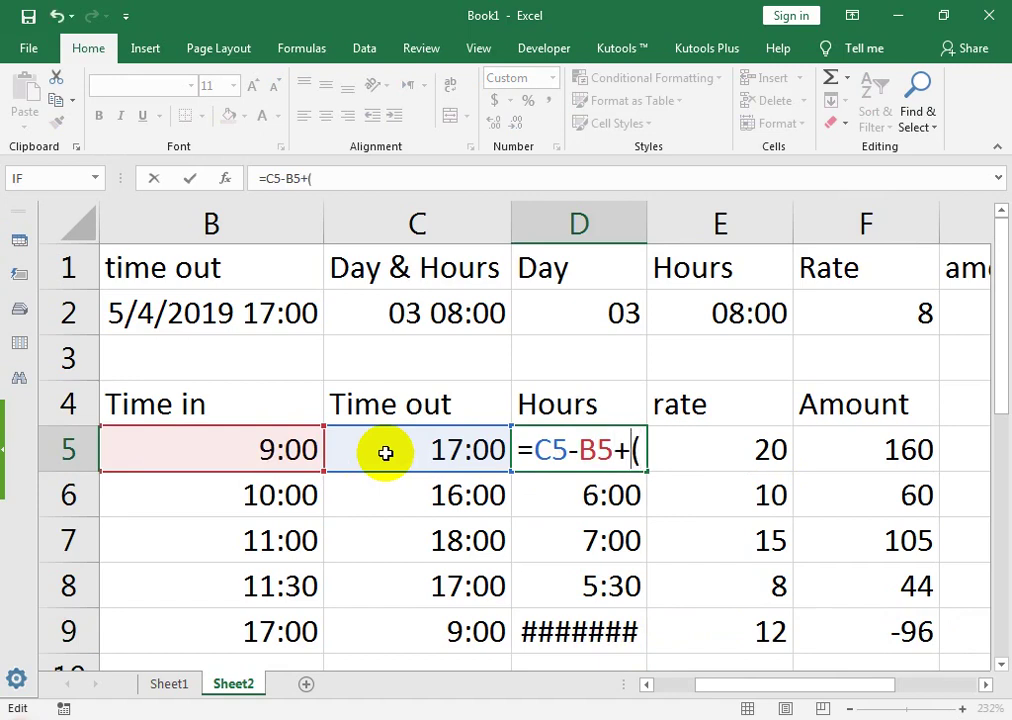
click(371, 448)
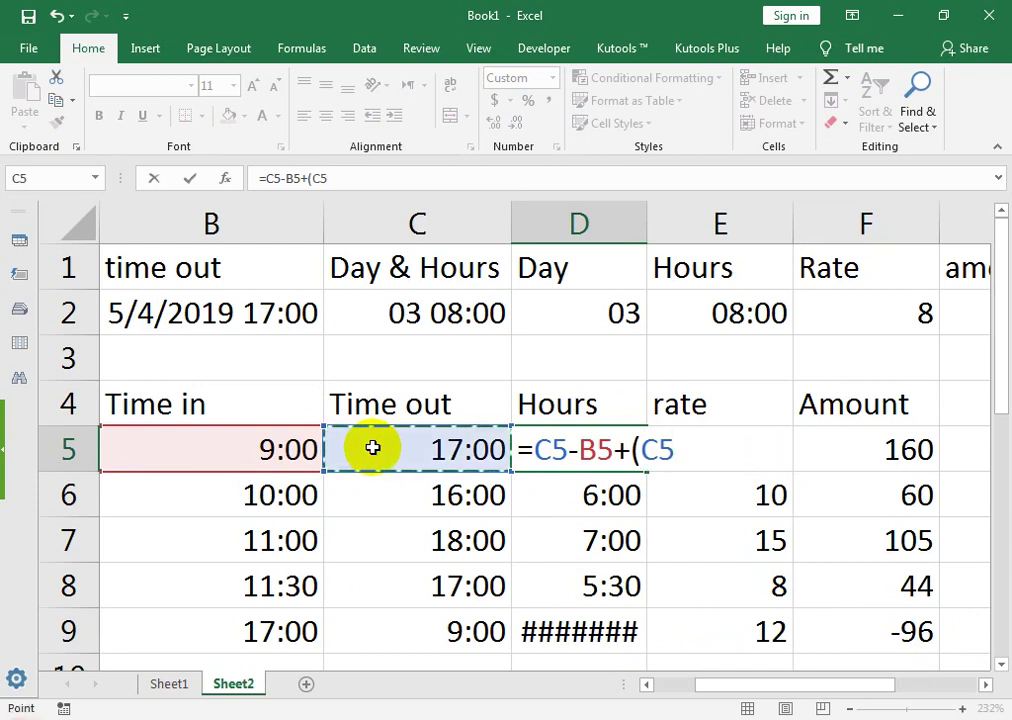
click(274, 456)
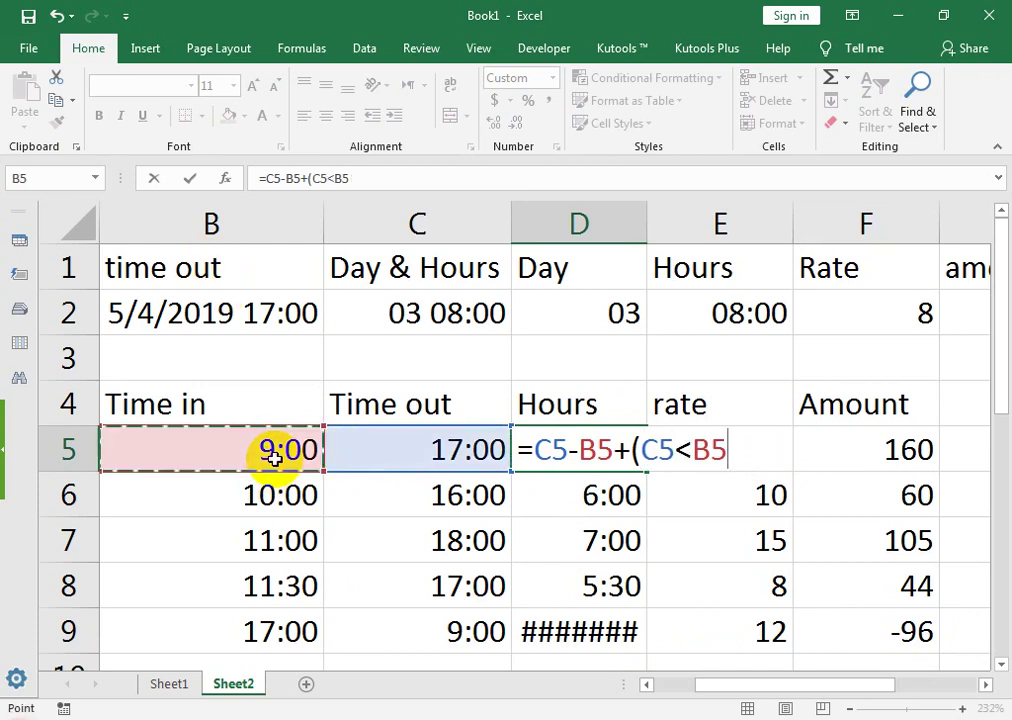
text())
key(Return)
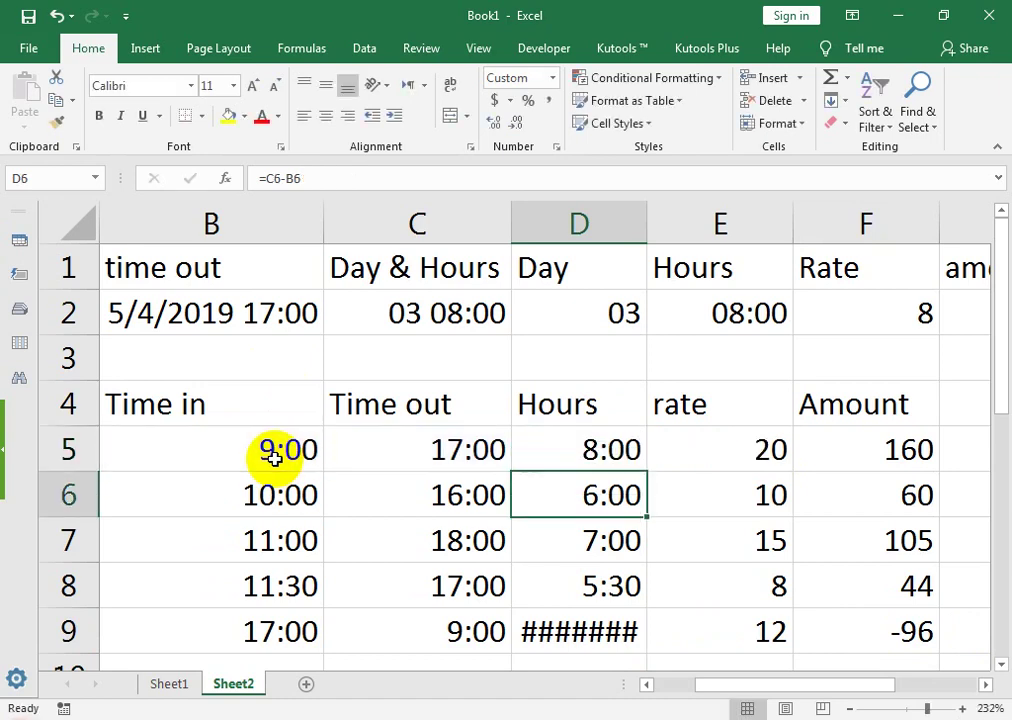
click(626, 458)
drag(644, 475, 646, 632)
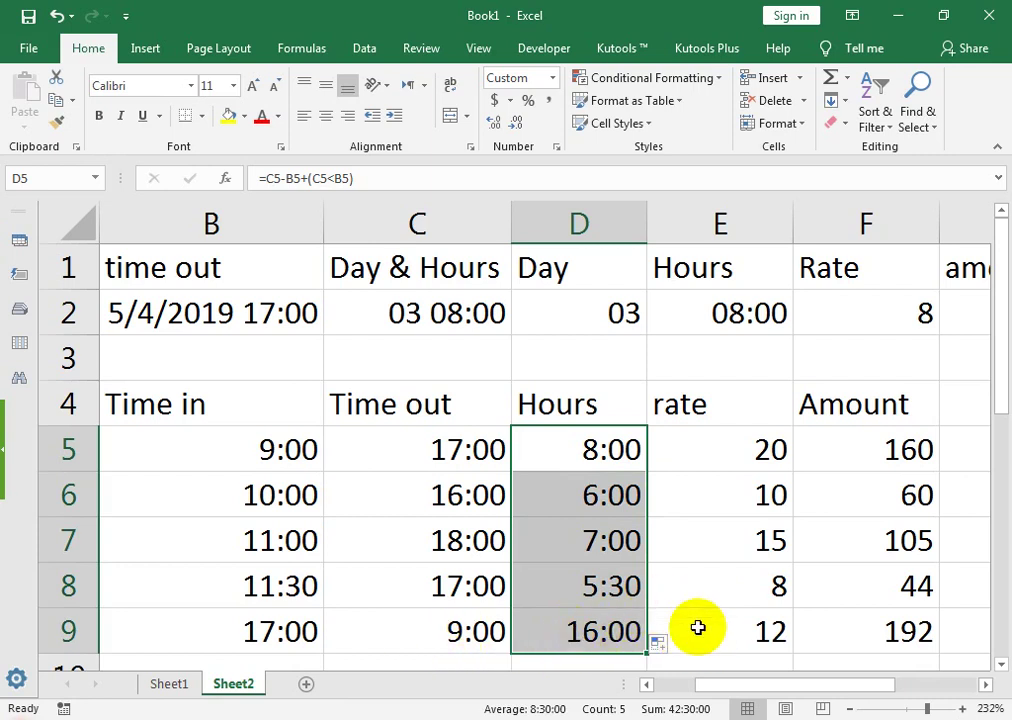
- Set the rate in cell E9 to 25
click(760, 640)
text(25)
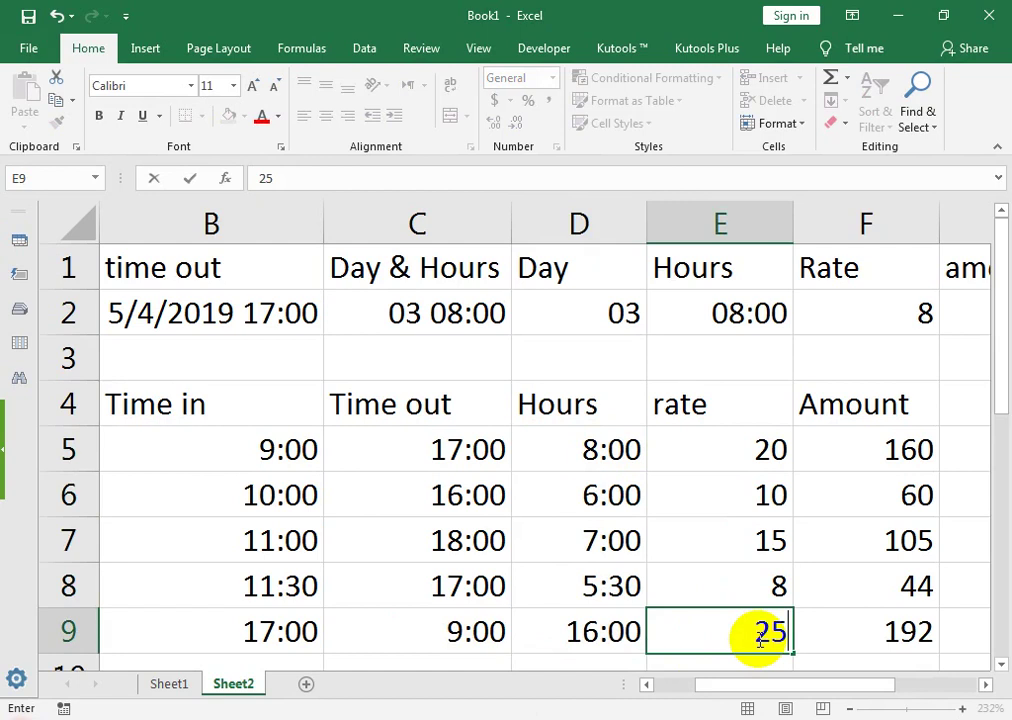
key(Tab)
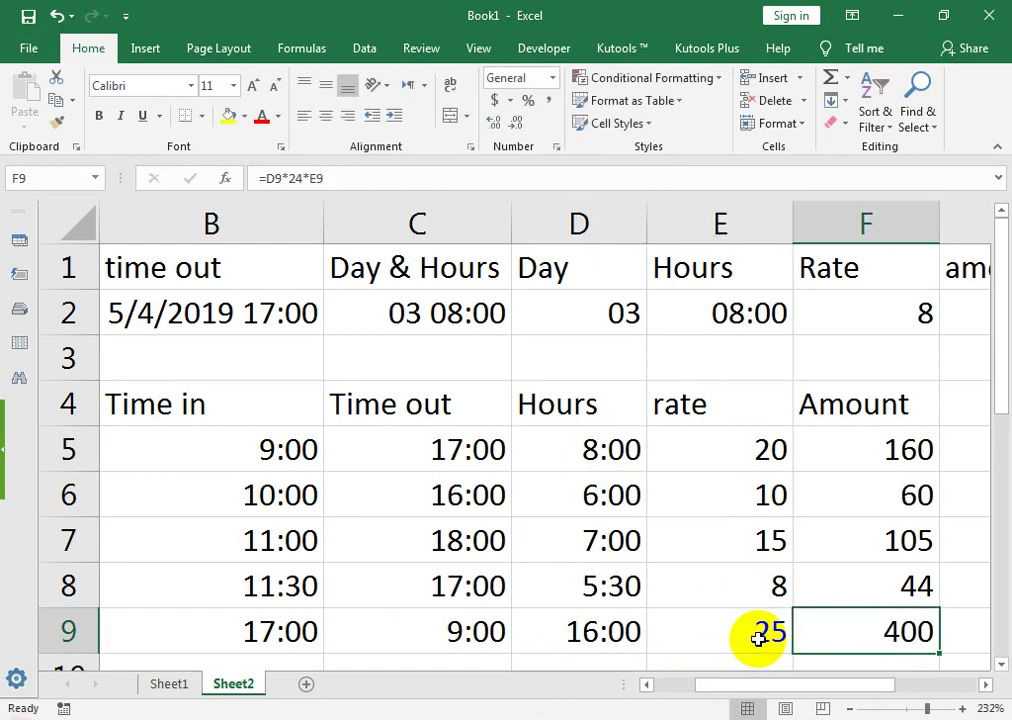
- Apply all borders and a thick outside border to the table in A4:F9
mouse_move(852, 398)
mouse_down()
mouse_move(7, 553)
mouse_move(259, 666)
mouse_move(262, 642)
mouse_up()
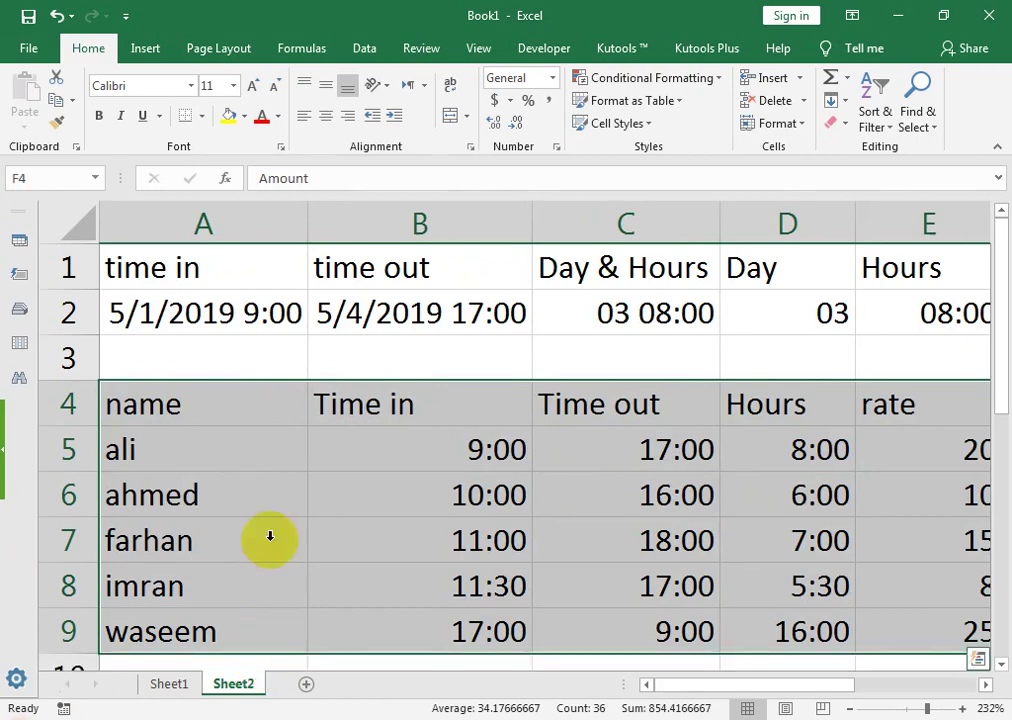
click(202, 118)
click(203, 120)
click(202, 118)
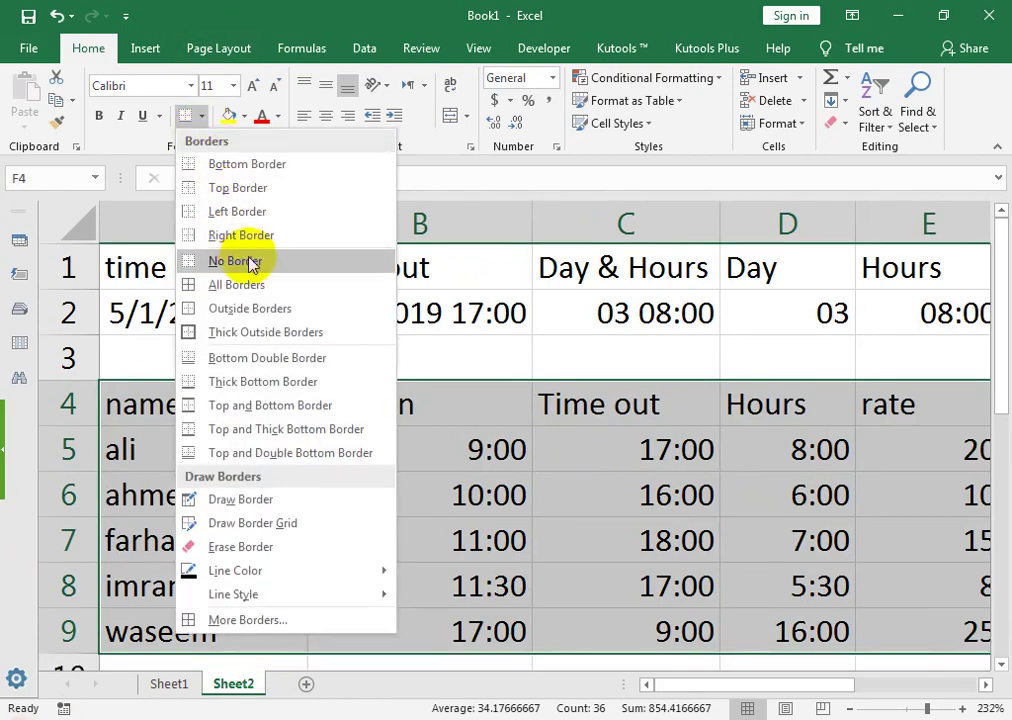
click(237, 284)
click(202, 118)
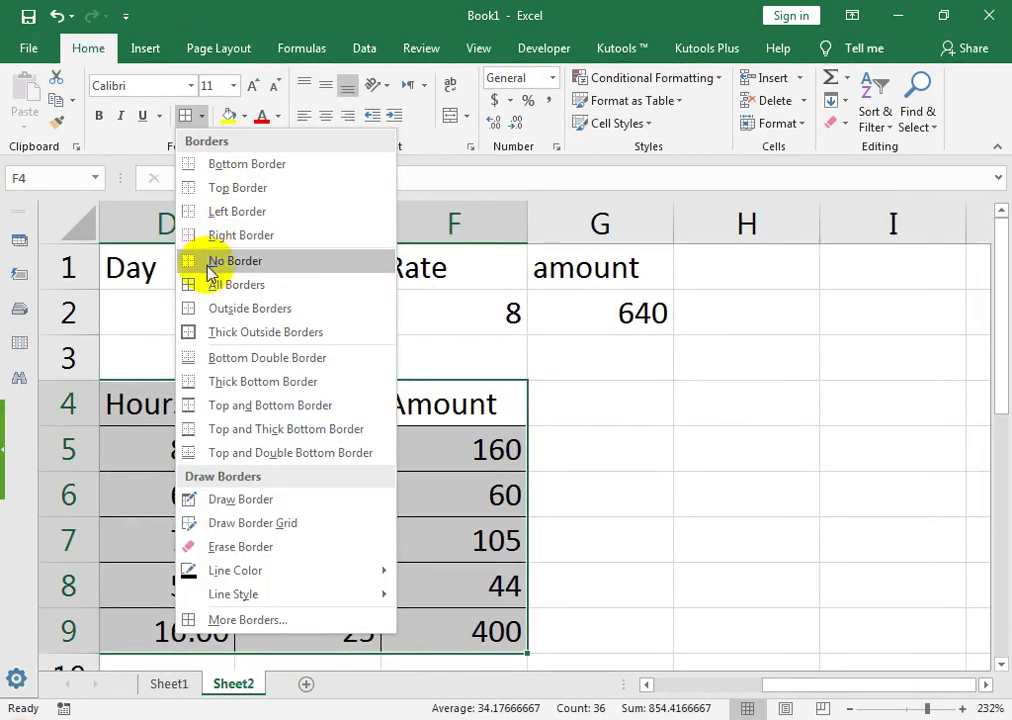
click(219, 332)
click(565, 542)
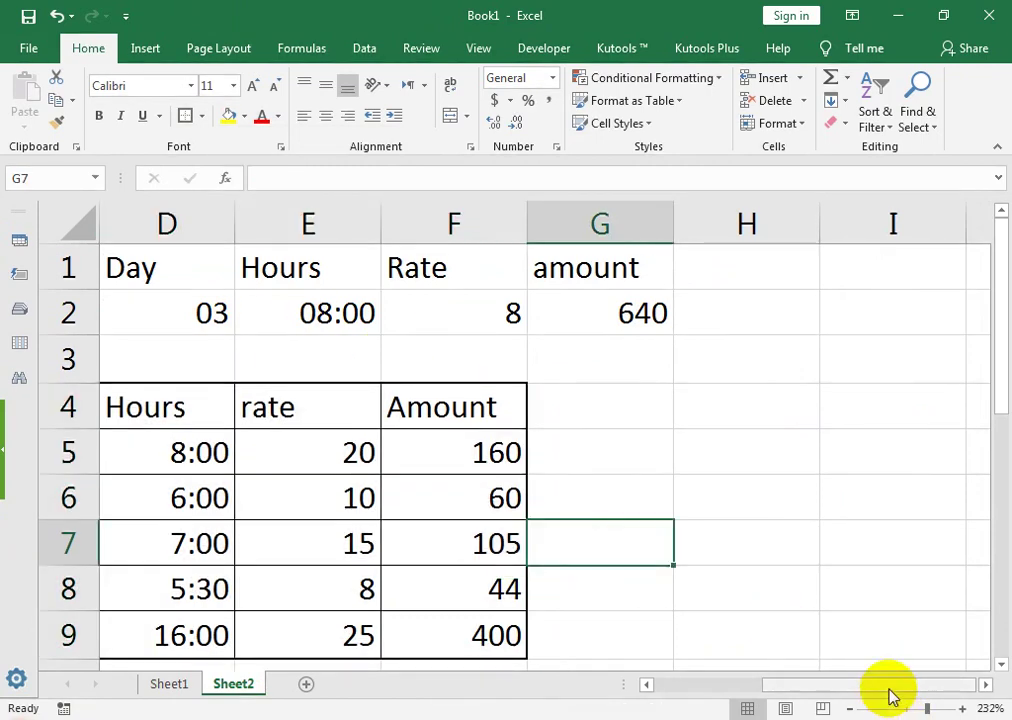
drag(890, 684, 785, 684)
drag(230, 360, 978, 246)
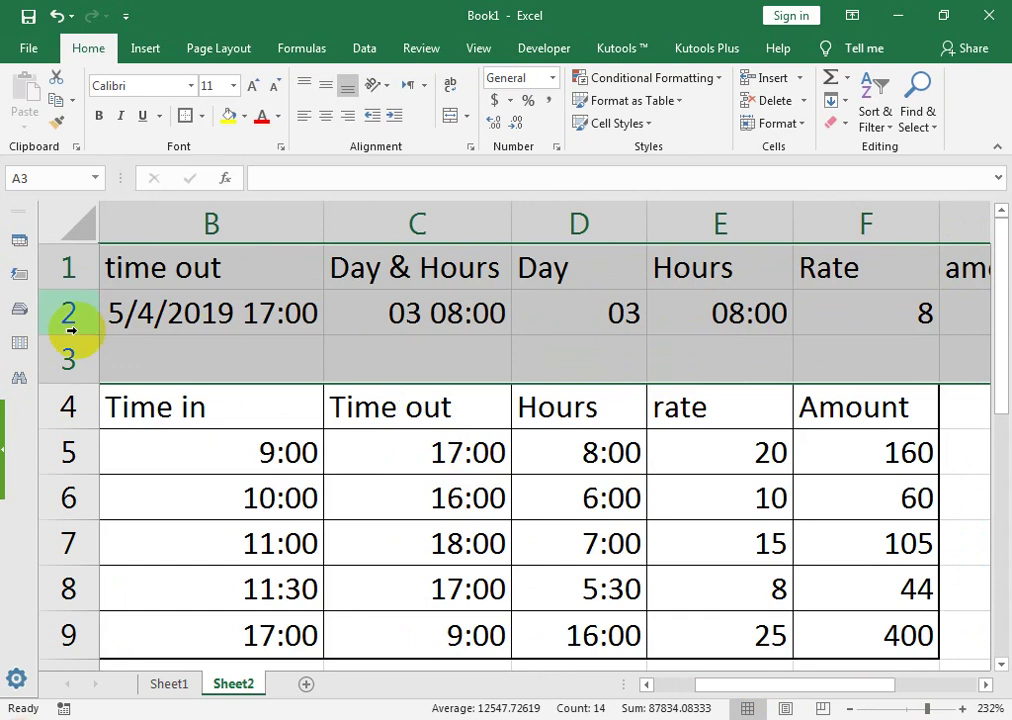
key(Right)
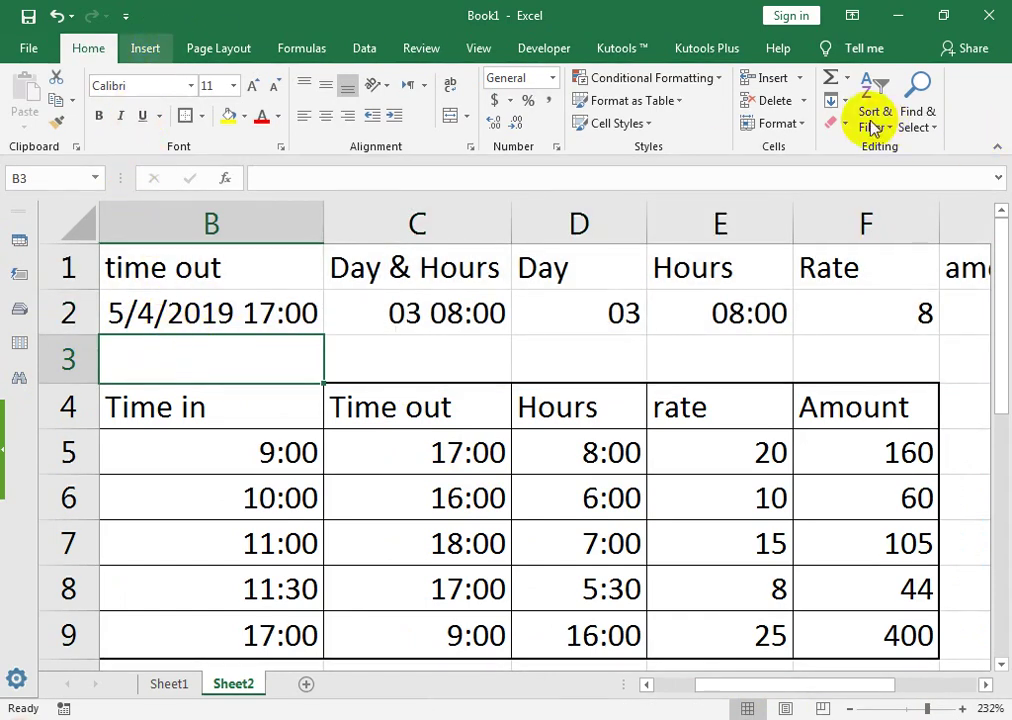
- Insert a WordArt object in the black style with white outline and blue shadow
scroll(858, 118, down, 1)
click(671, 118)
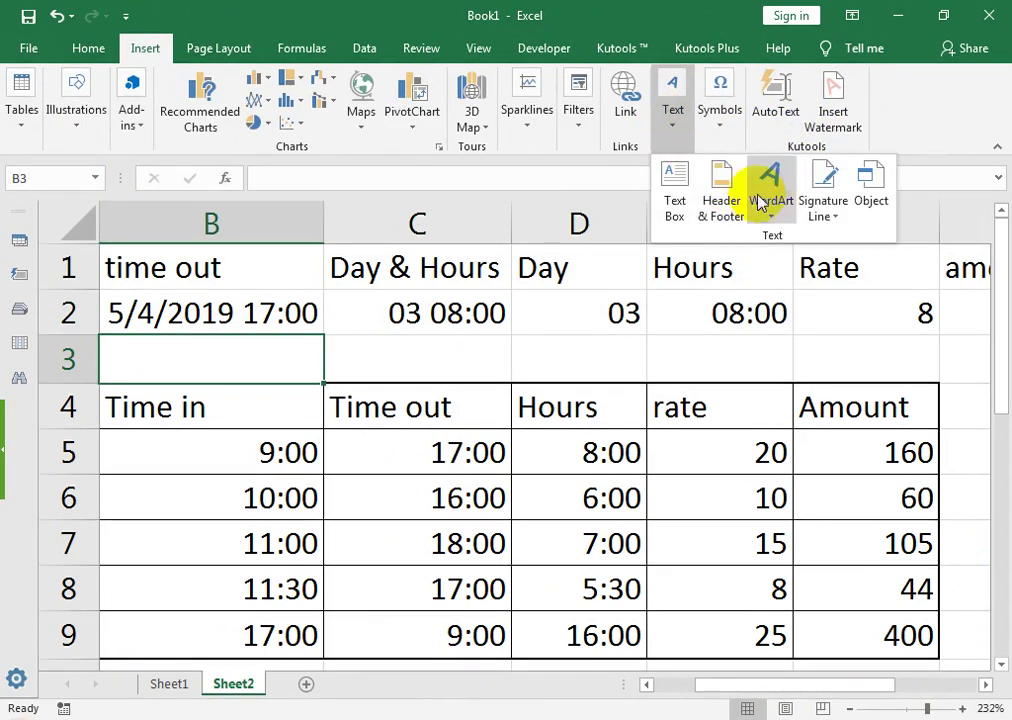
click(784, 246)
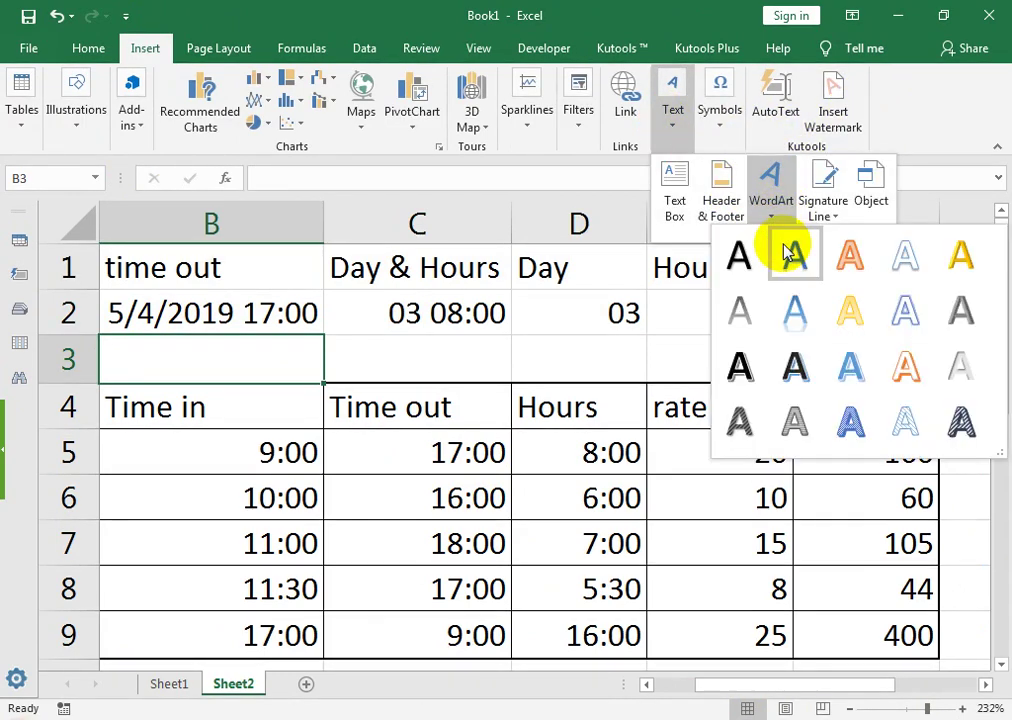
click(787, 400)
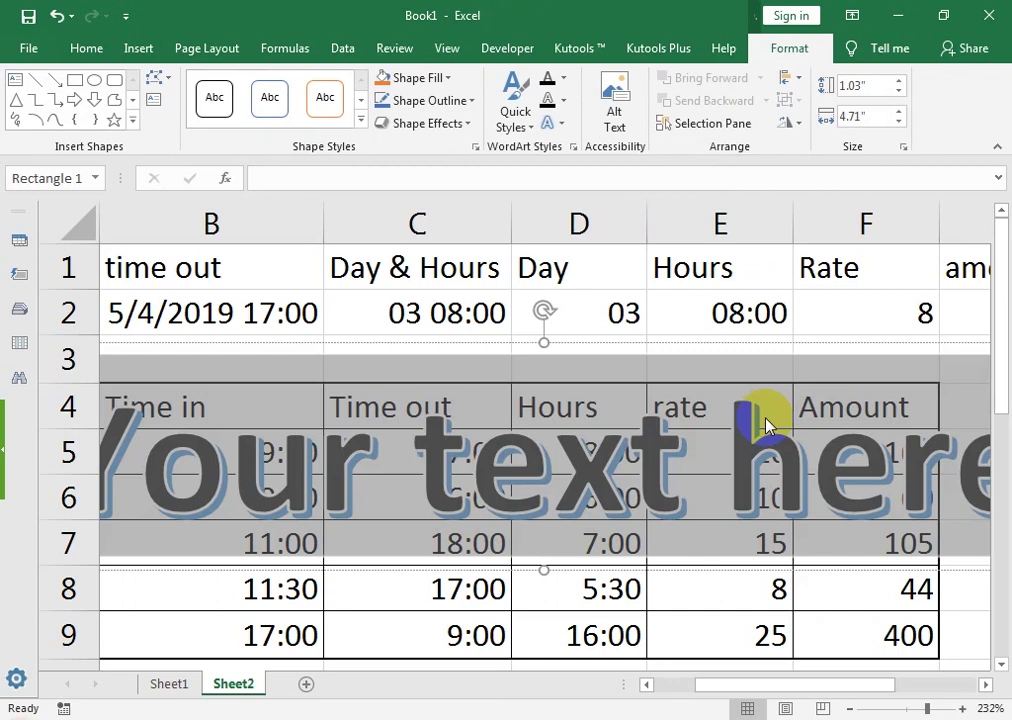
- Replace the WordArt placeholder with the title "DAY AND NIGHT SHIFT HOURS CALCUALTE"
text(Dya)
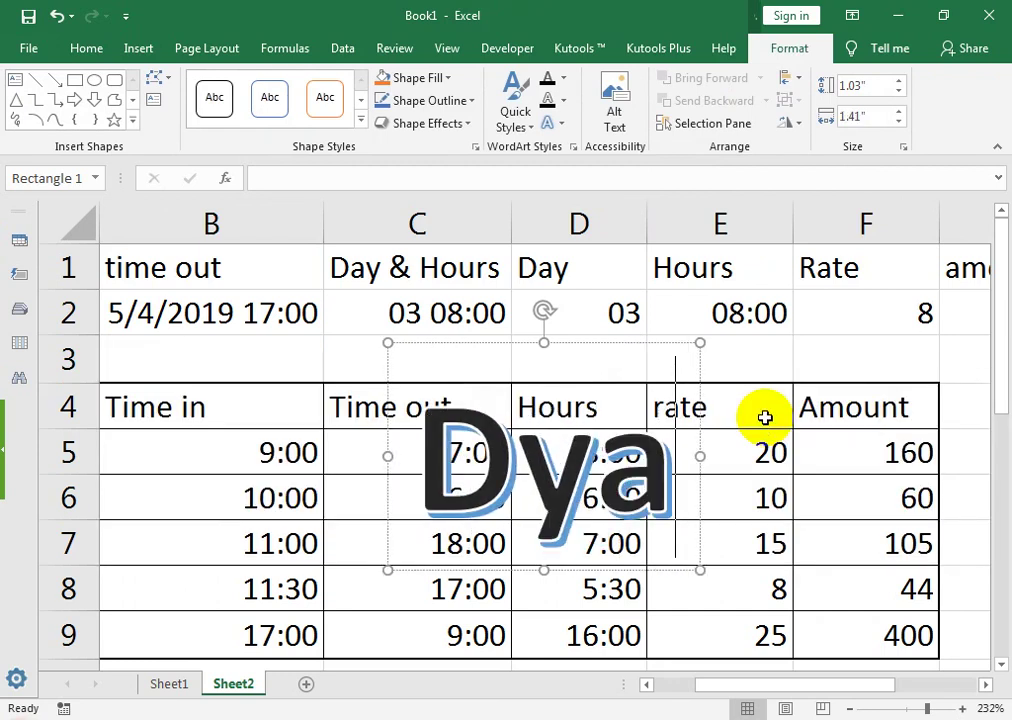
key(BackSpace)
key(BackSpace)
key(BackSpace)
text(DAY)
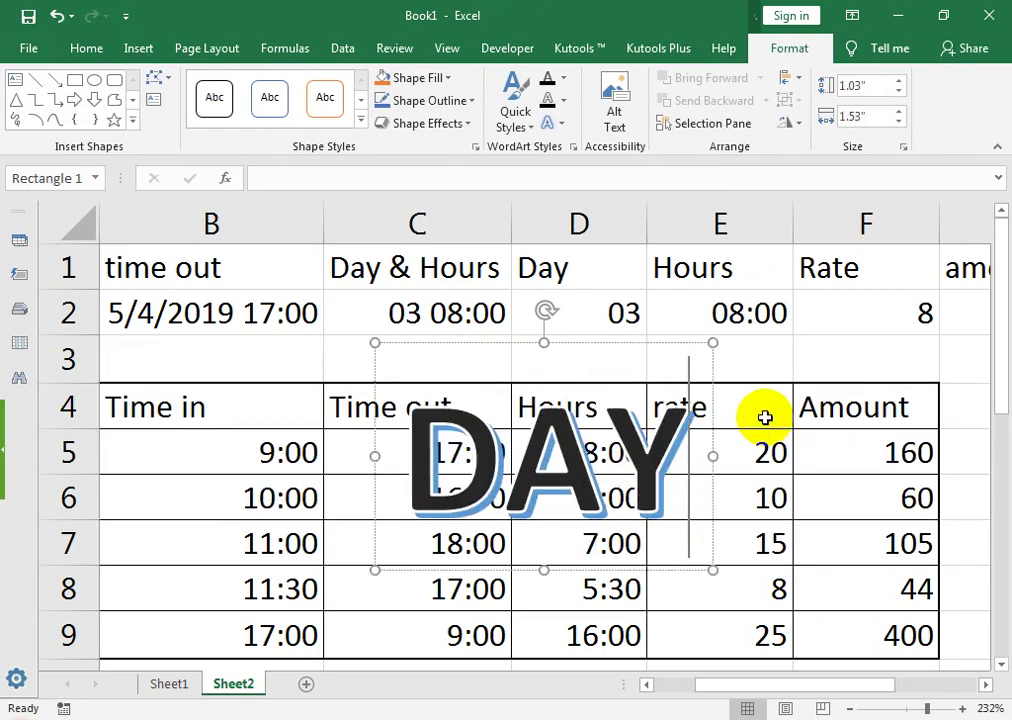
text( AND NIGHT)
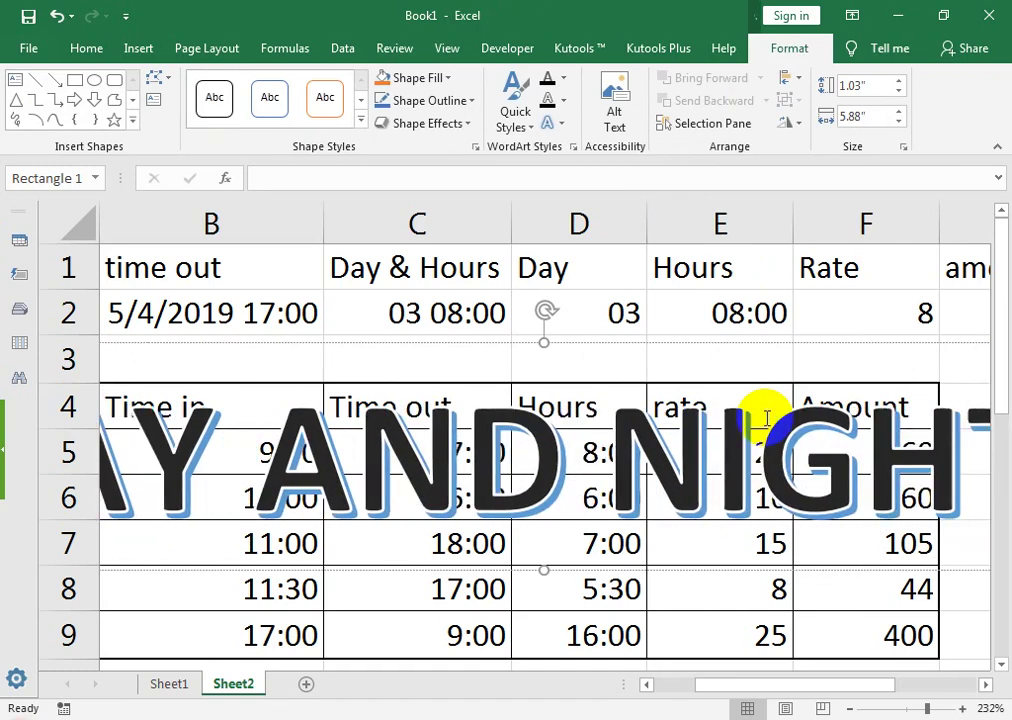
text(SH)
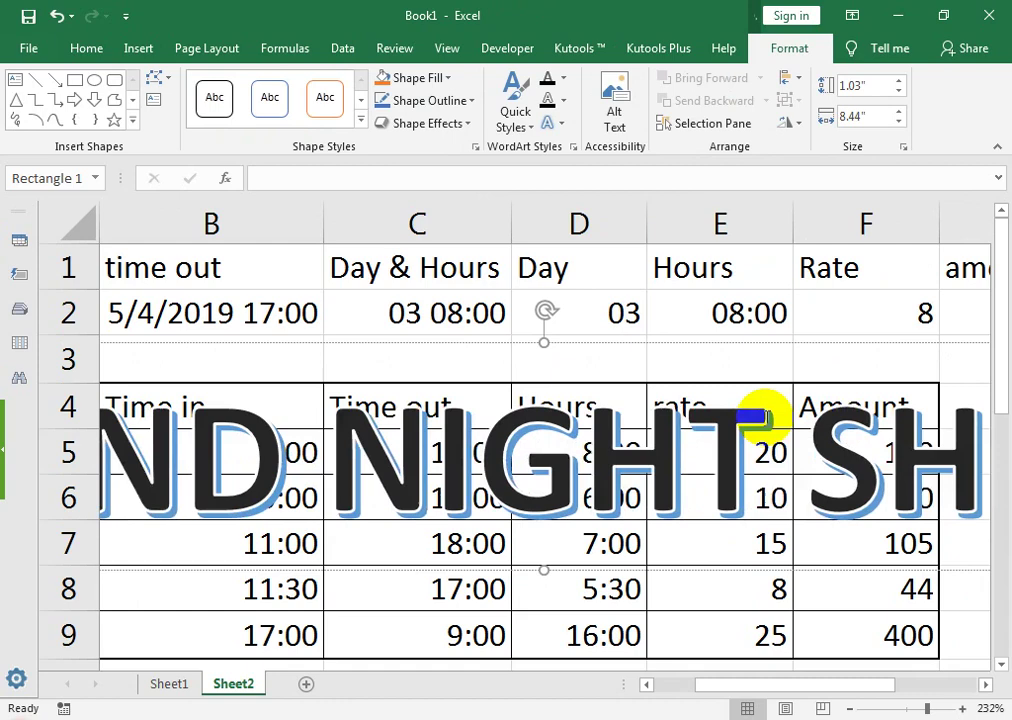
text(IFT H)
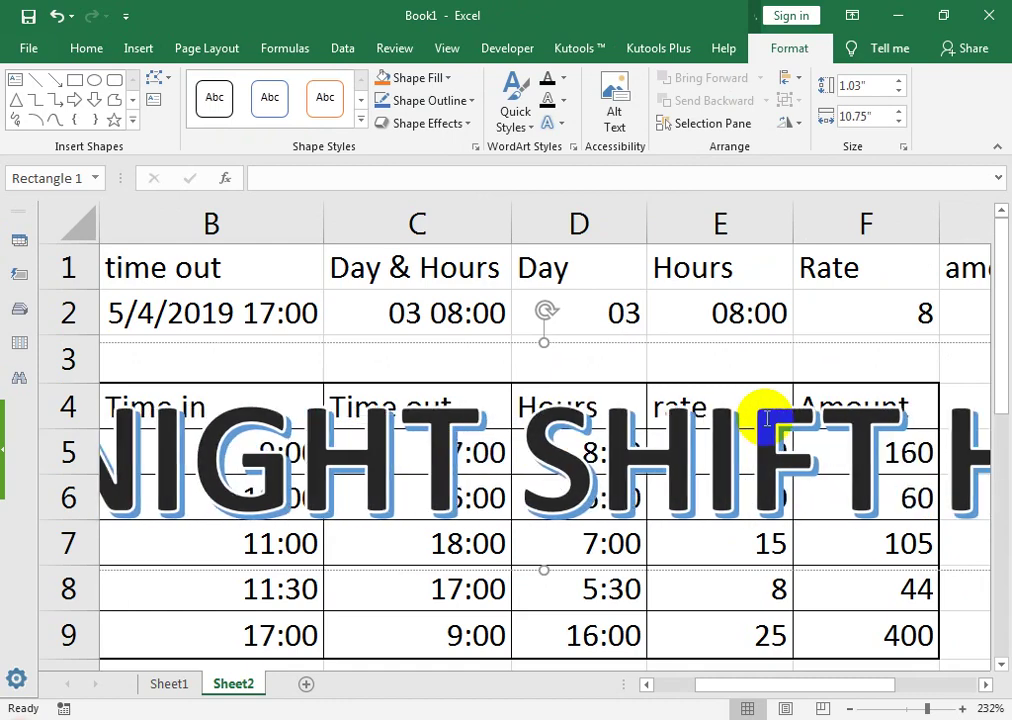
text(OURS CALCULATE)
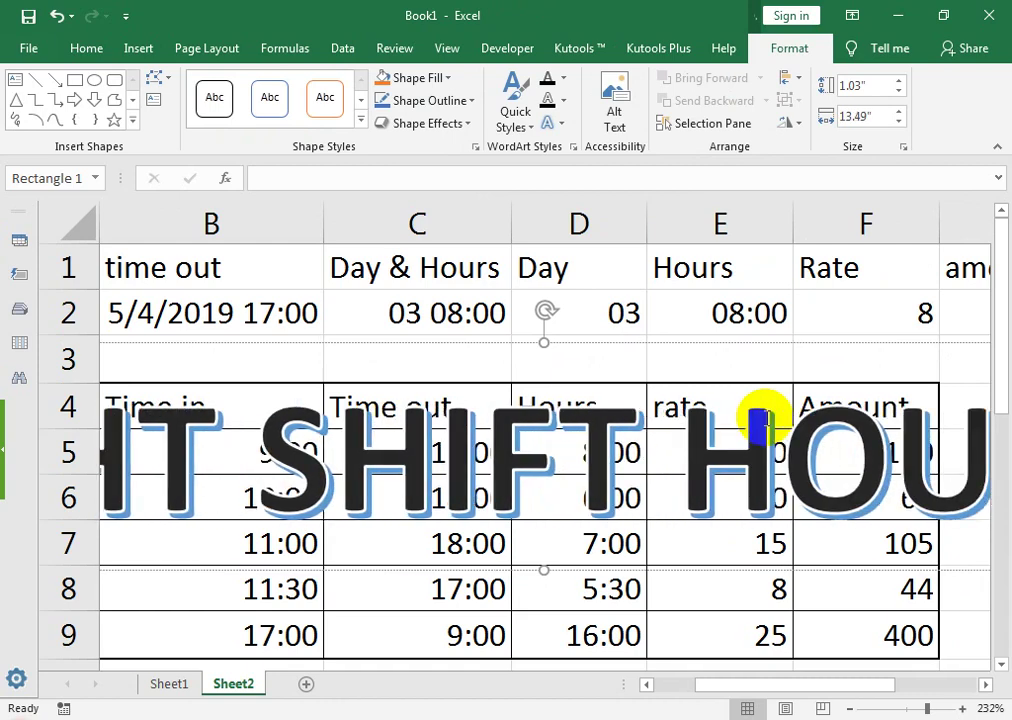
- Reduce the WordArt title's font size to 16 and move the title up over row 3
triple_click(760, 420)
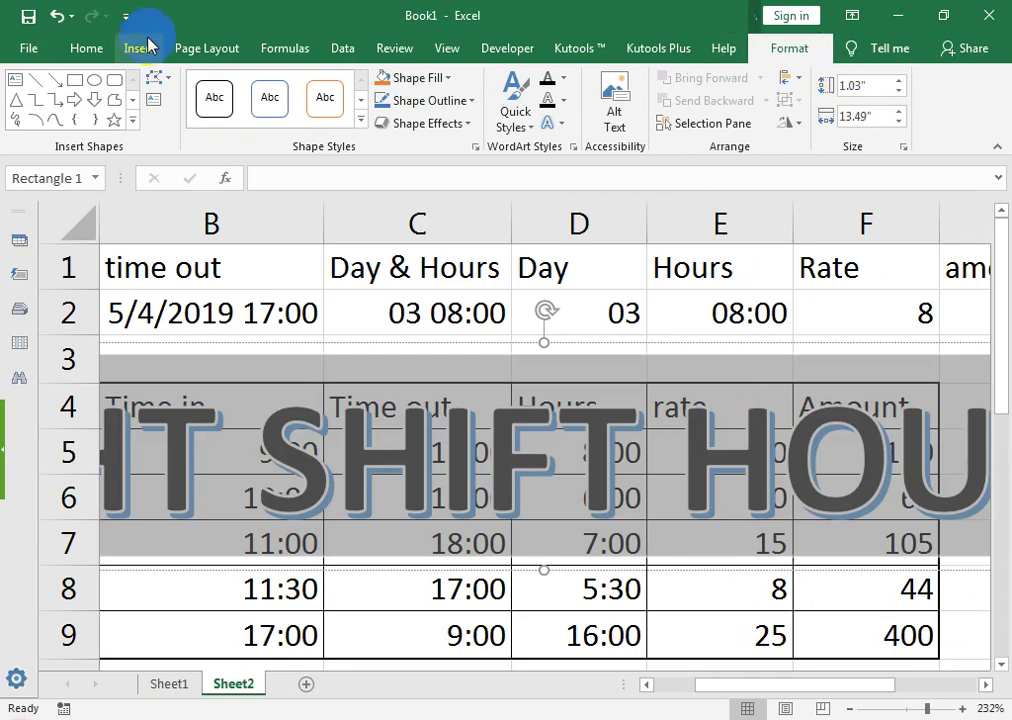
click(80, 50)
click(276, 90)
click(276, 90)
click(276, 90)
click(276, 90)
click(276, 90)
click(276, 90)
click(276, 90)
click(276, 90)
click(276, 90)
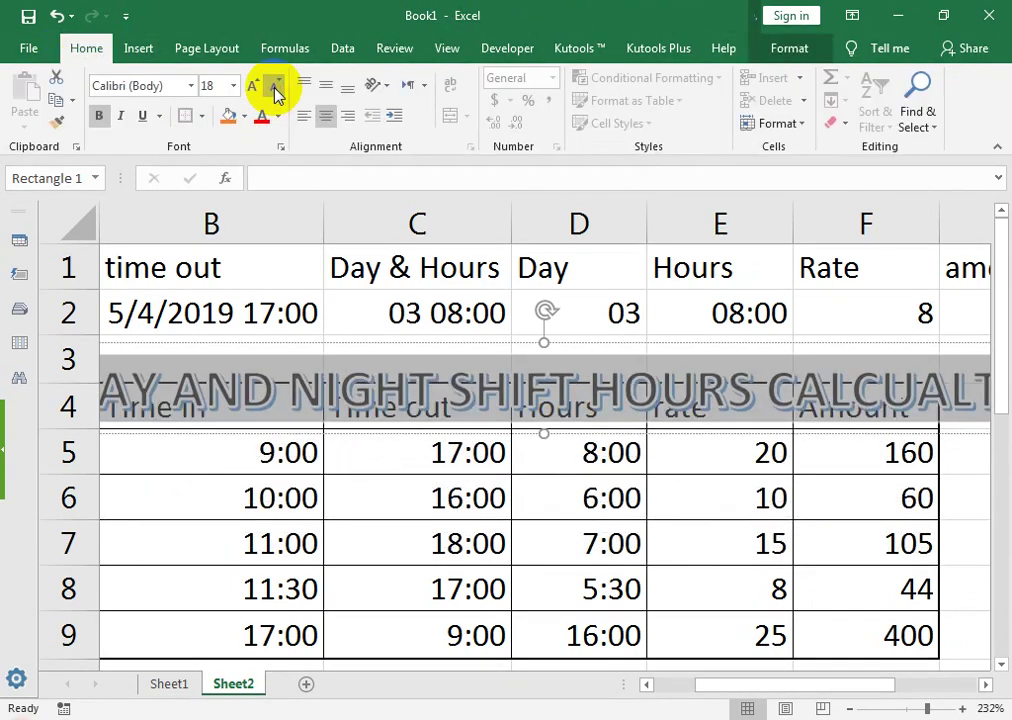
click(276, 90)
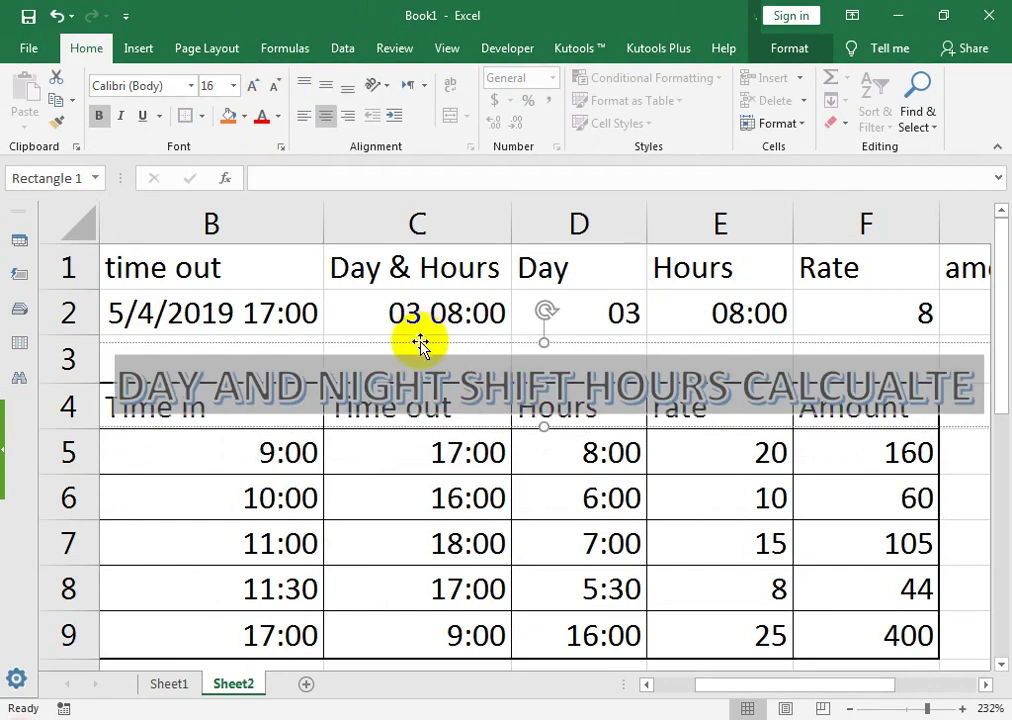
drag(420, 342, 406, 300)
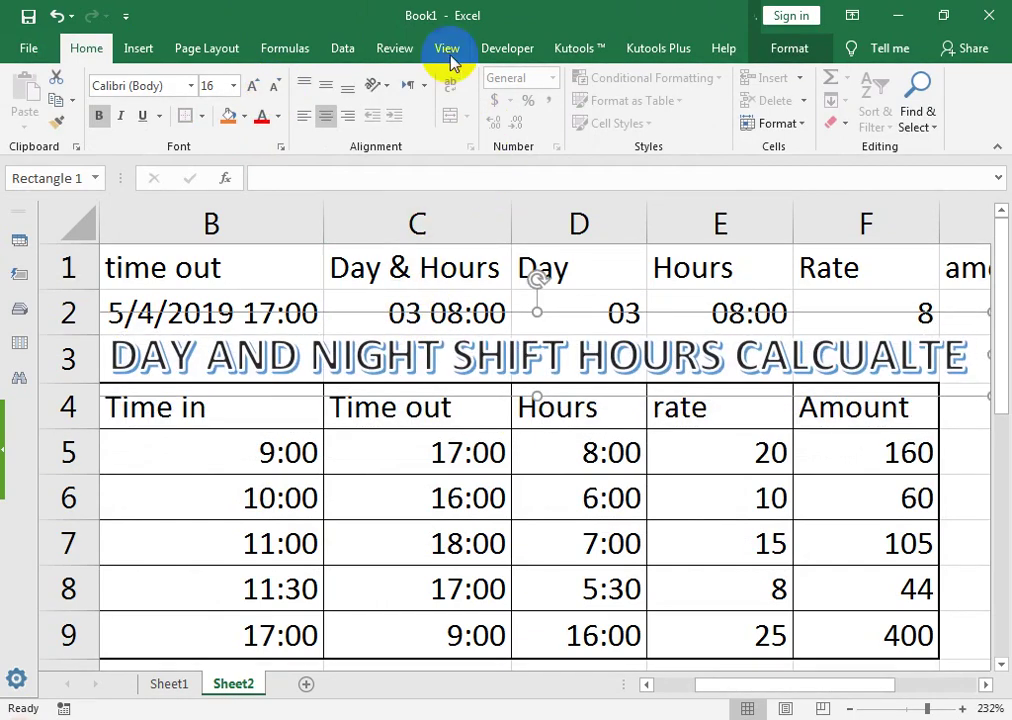
- Apply the solid black shape style to the title and move it up over rows 1 and 2
click(787, 50)
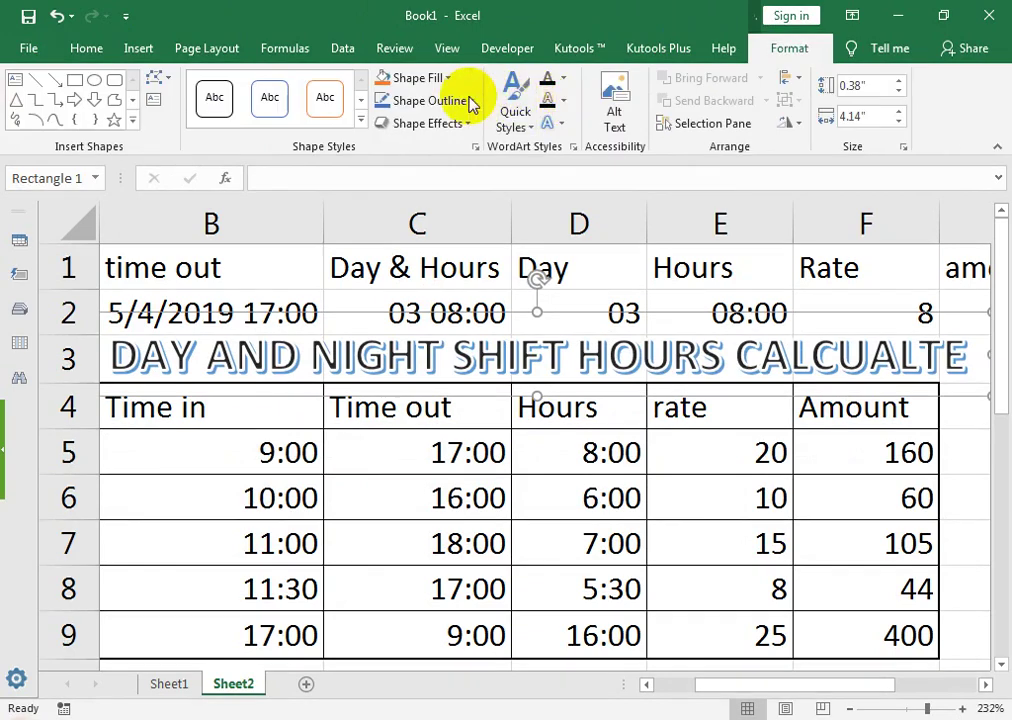
click(357, 120)
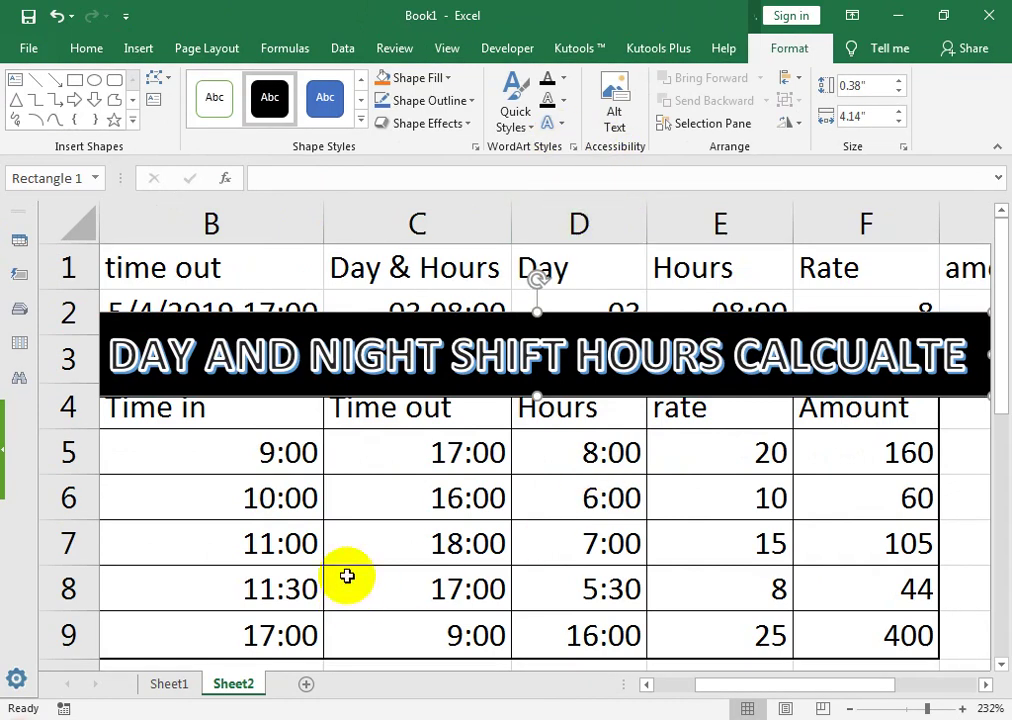
drag(496, 313, 486, 243)
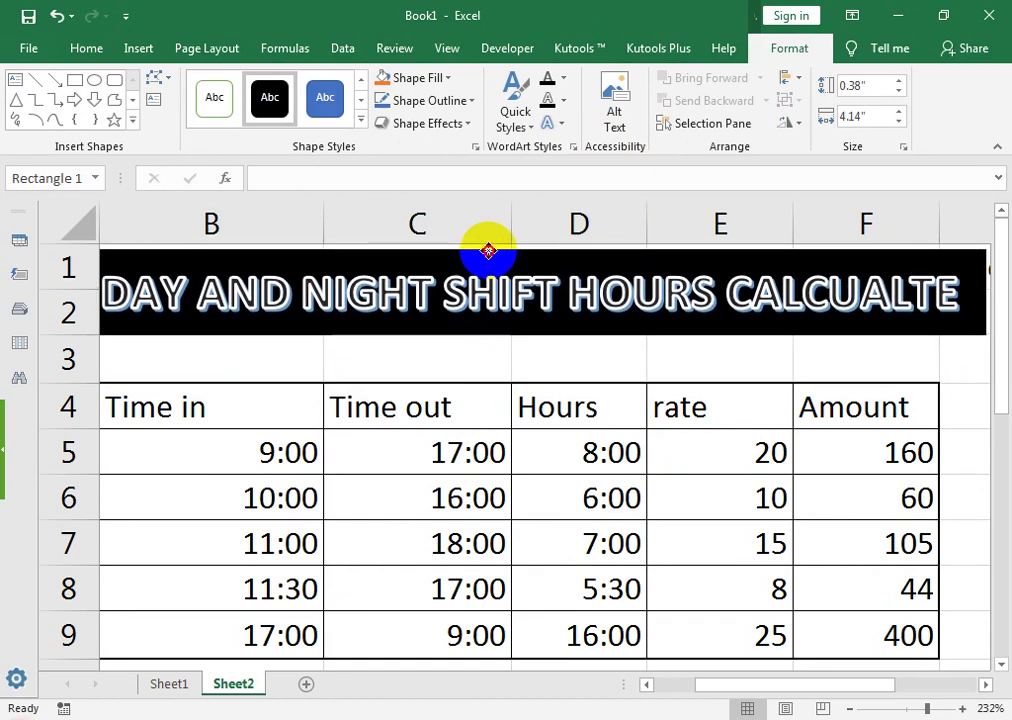
- Resize the title banner to 0.48" high and 4.1" wide, and slightly reduce the height of row 3
drag(531, 343, 538, 360)
drag(27, 382, 27, 376)
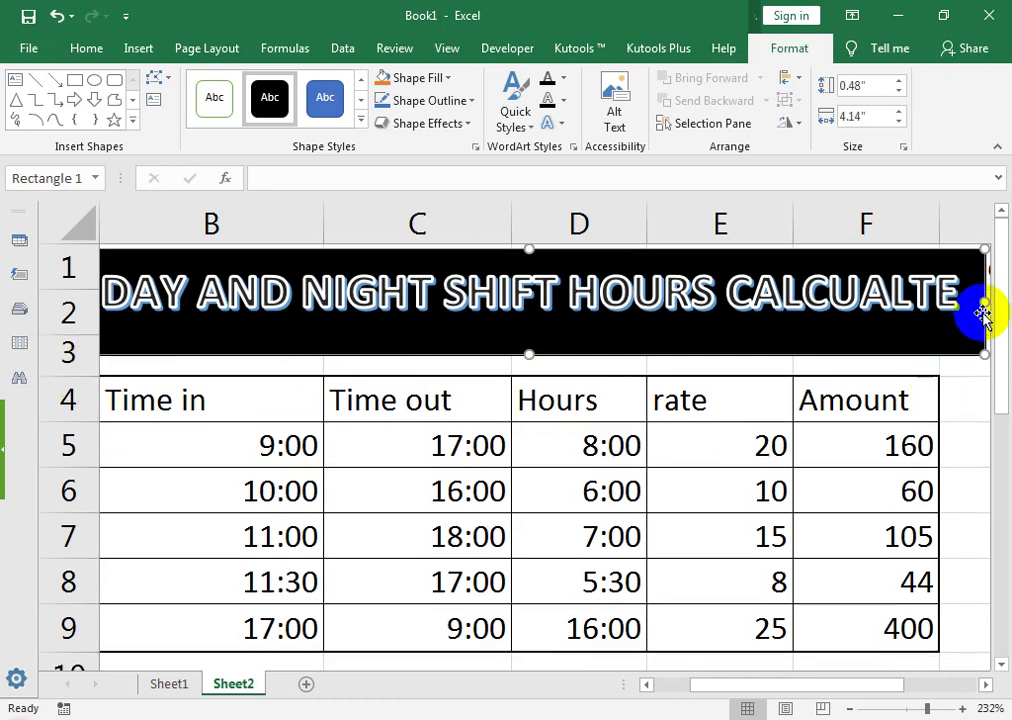
drag(985, 302, 975, 301)
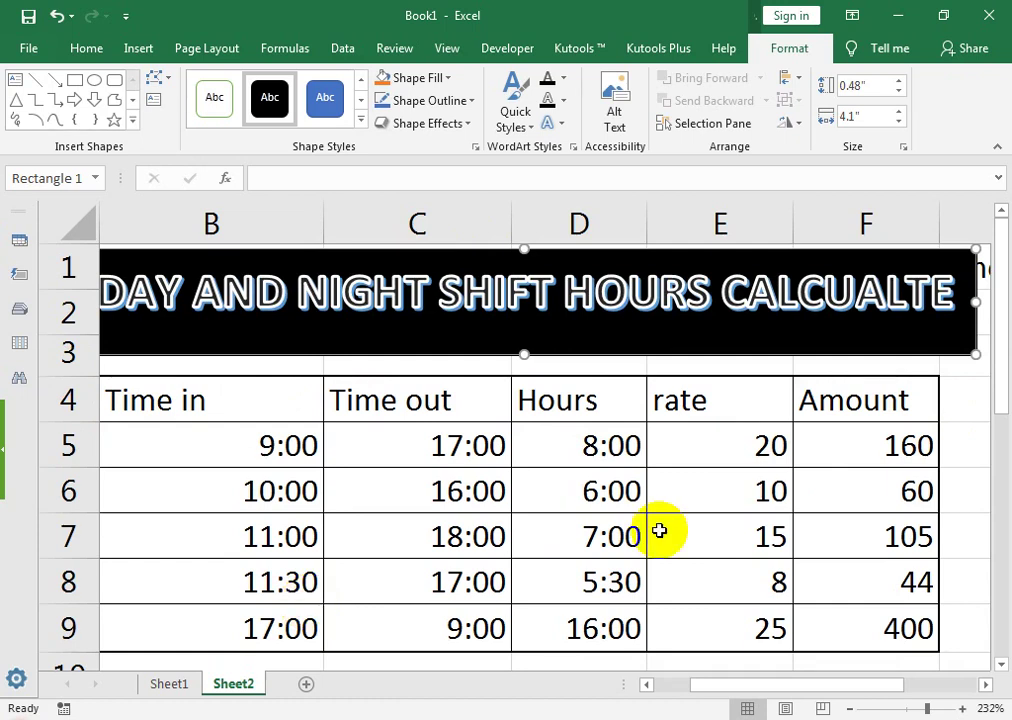
- Move the title banner left so that it starts at the edge of column A
drag(890, 410, 242, 395)
click(275, 322)
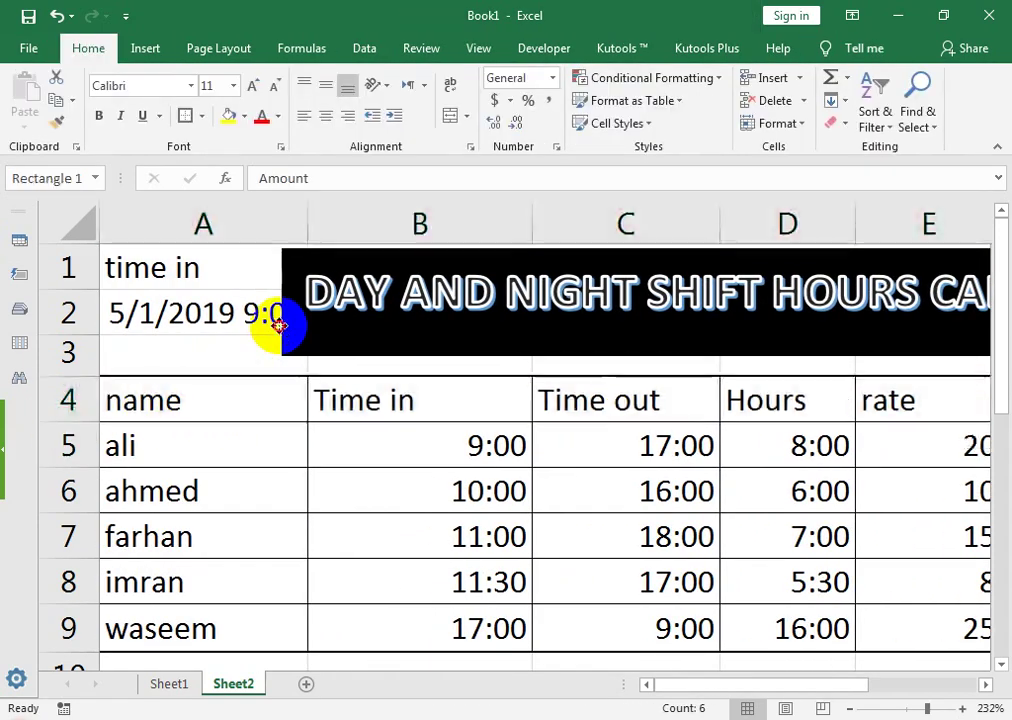
drag(271, 305, 93, 318)
- Fill the header row A4:F4 with blue and set its text color to white
drag(108, 384, 666, 402)
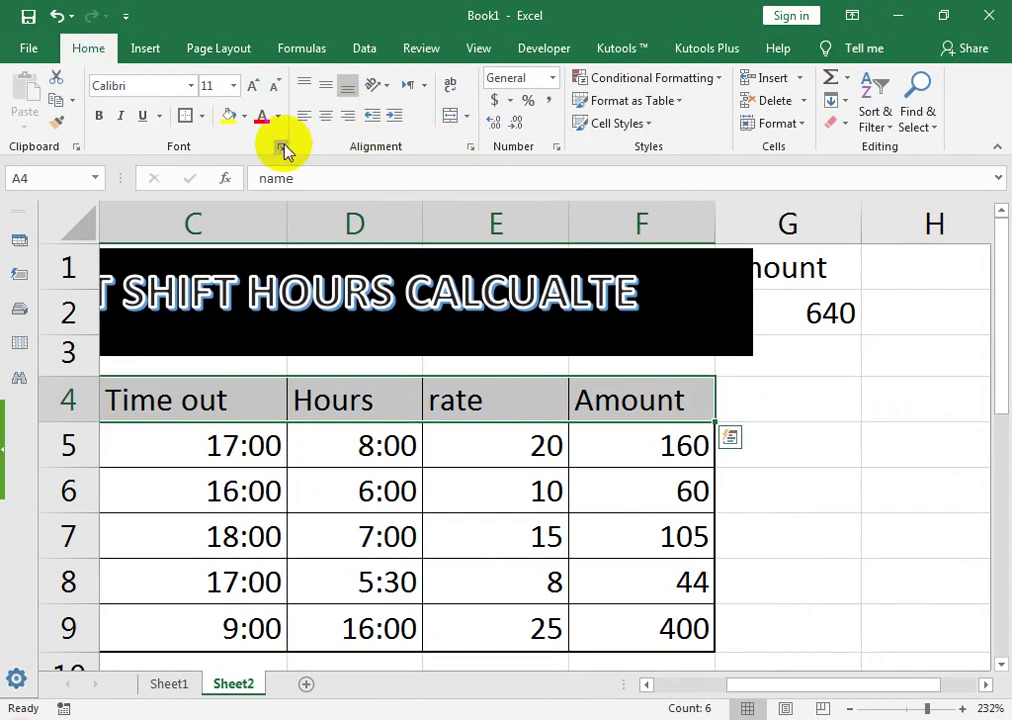
click(243, 116)
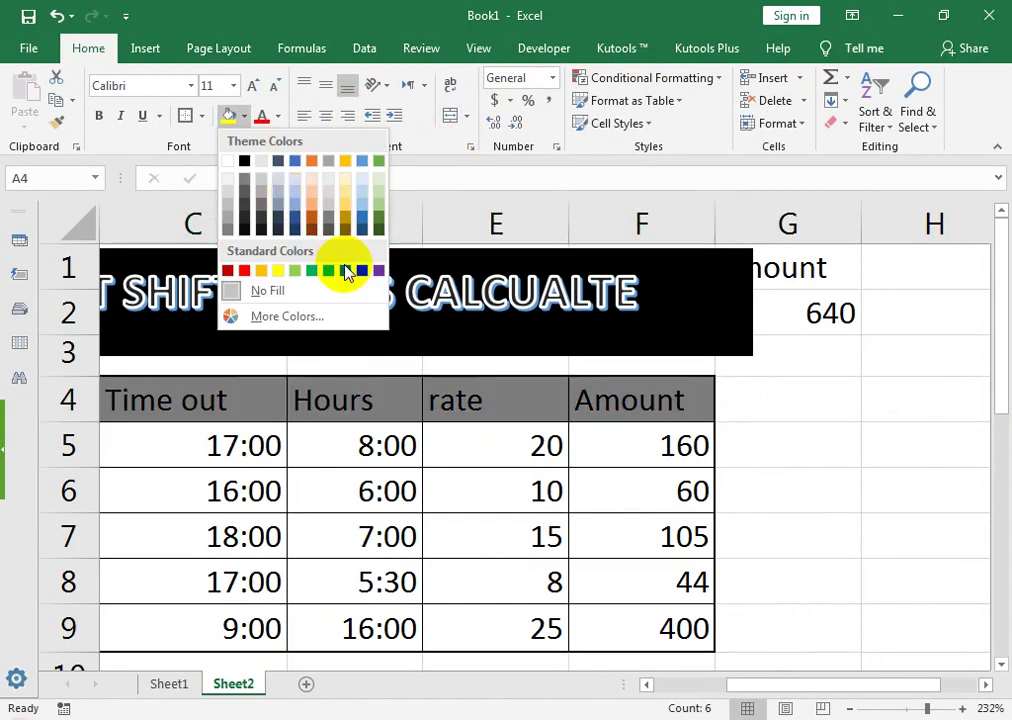
click(346, 272)
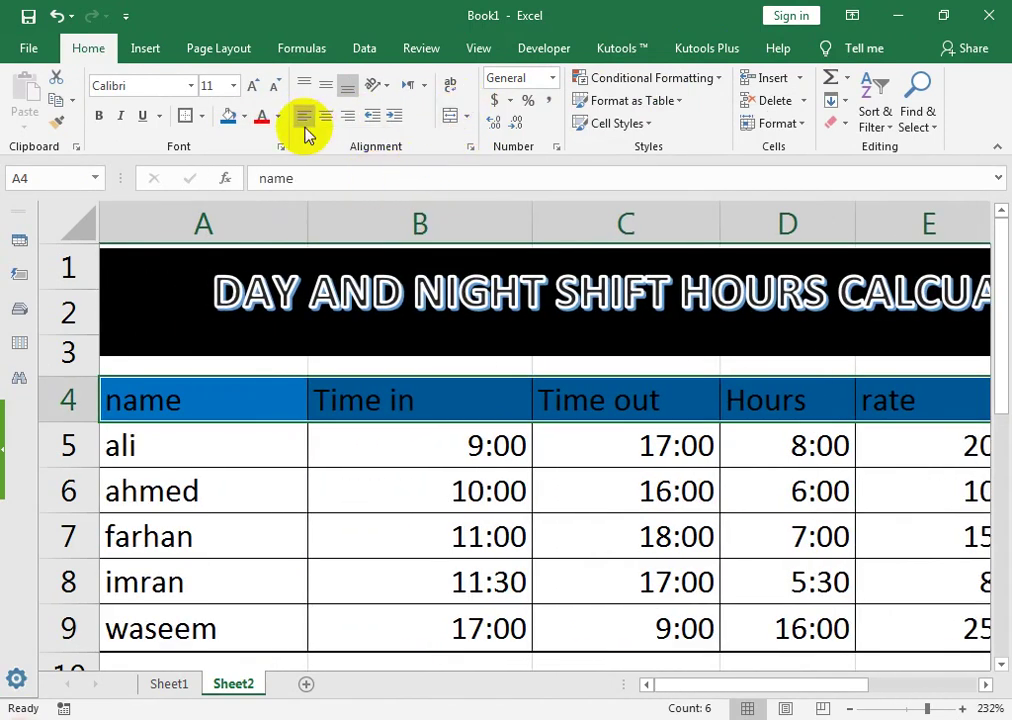
click(280, 118)
click(258, 189)
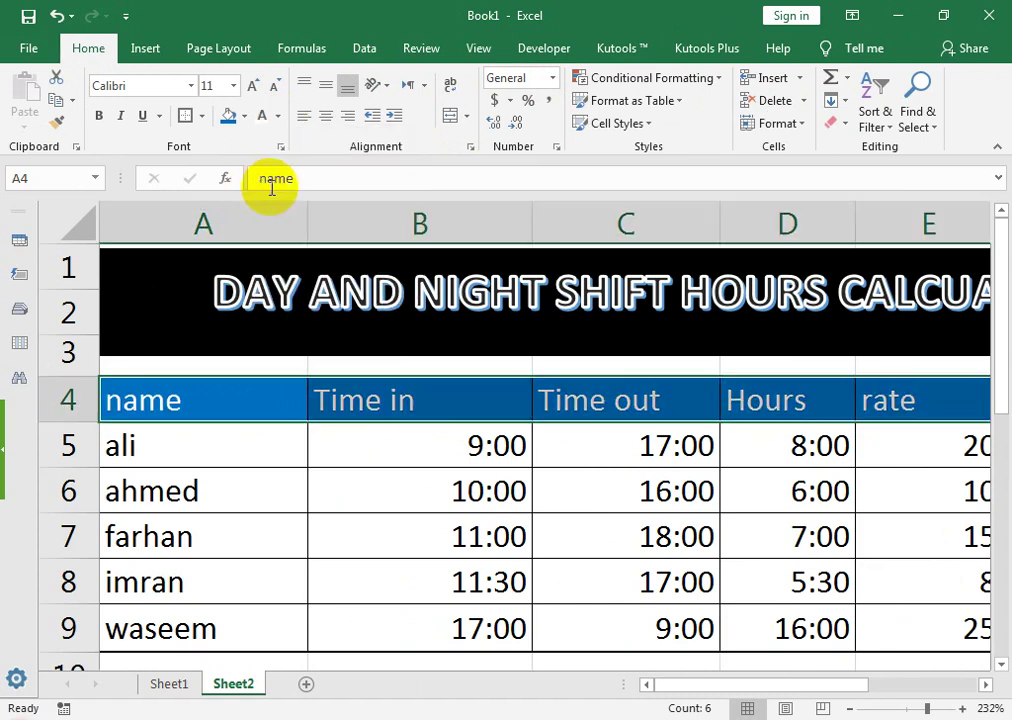
- Center the header text in A4:F4 and make it bold
click(325, 116)
click(100, 122)
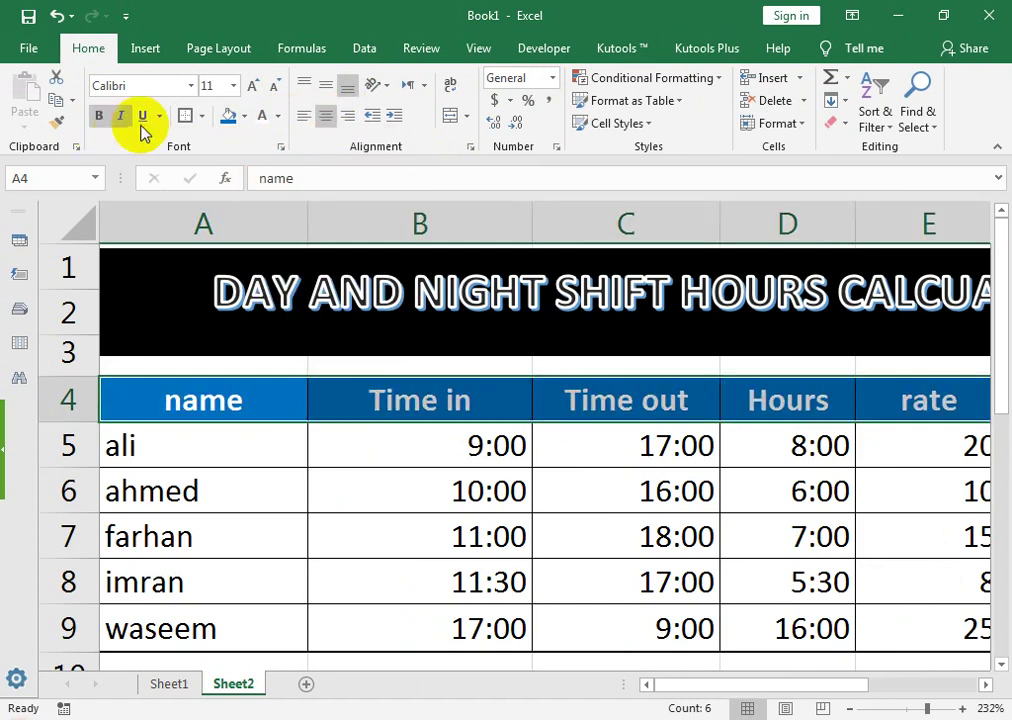
- Change the fill of the header row A4:F4 to yellow and its text color to black
click(244, 117)
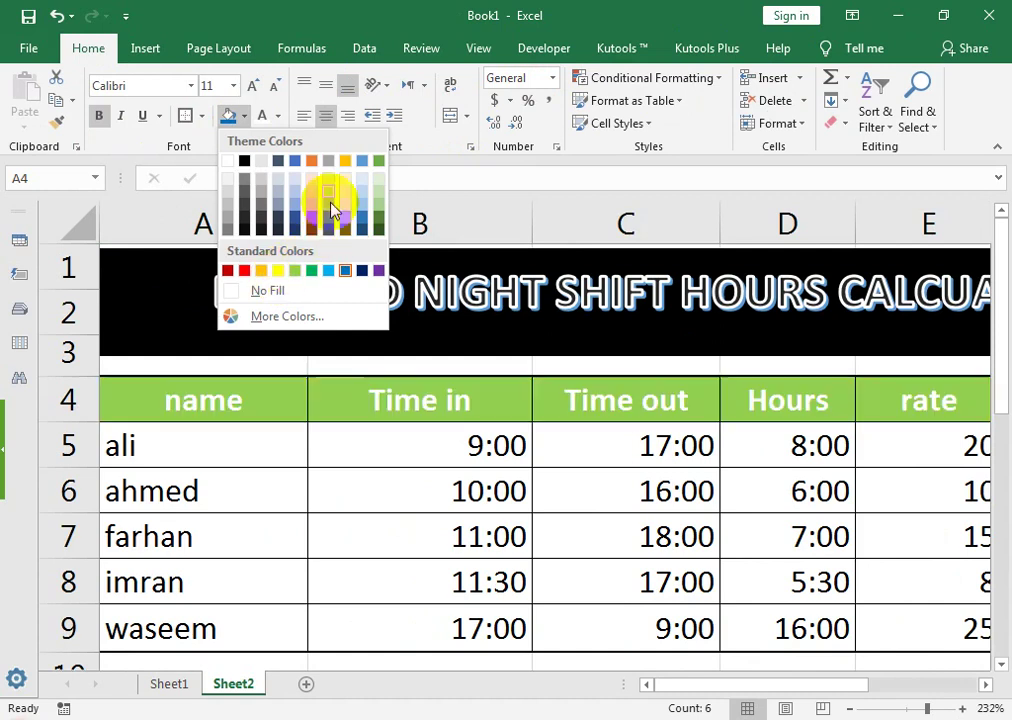
click(277, 270)
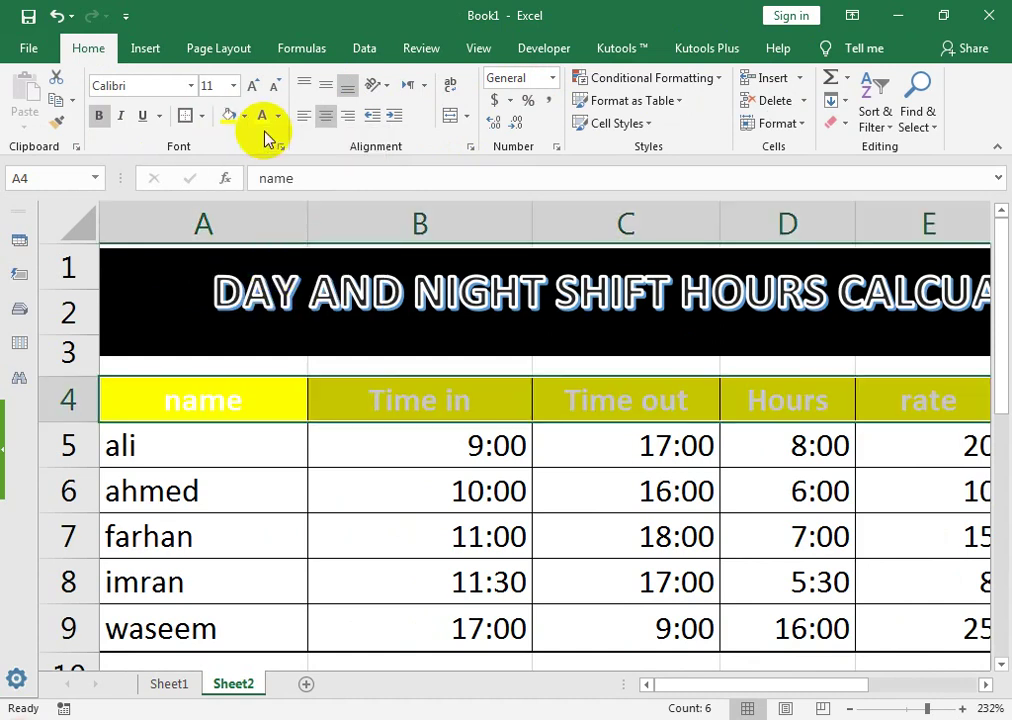
click(277, 122)
click(277, 185)
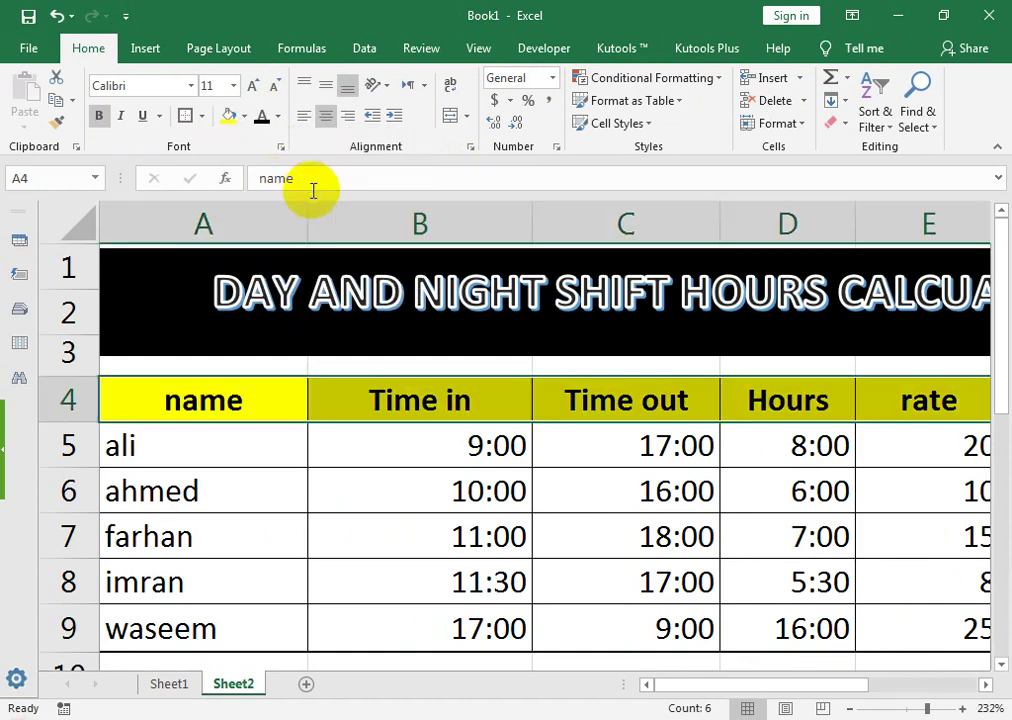
- Reduce the font size of the header row A4:F4 to 10
click(272, 87)
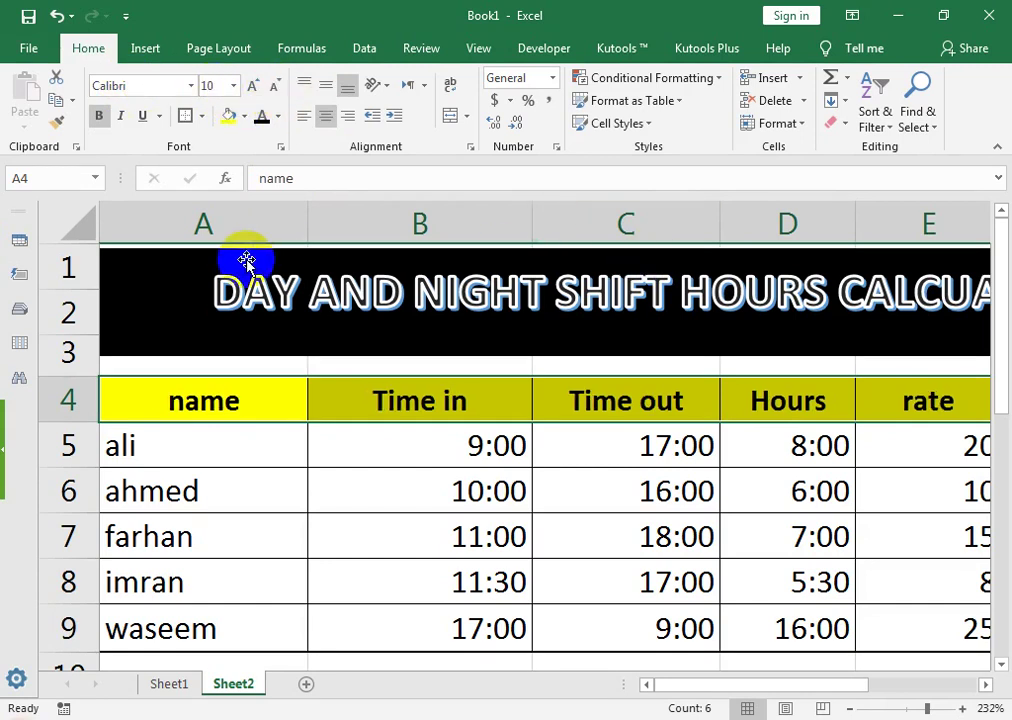
- Zoom the worksheet view to fit the banner and table range A1:F9, and clear the range selection
key(Up)
key(Up)
key(Up)
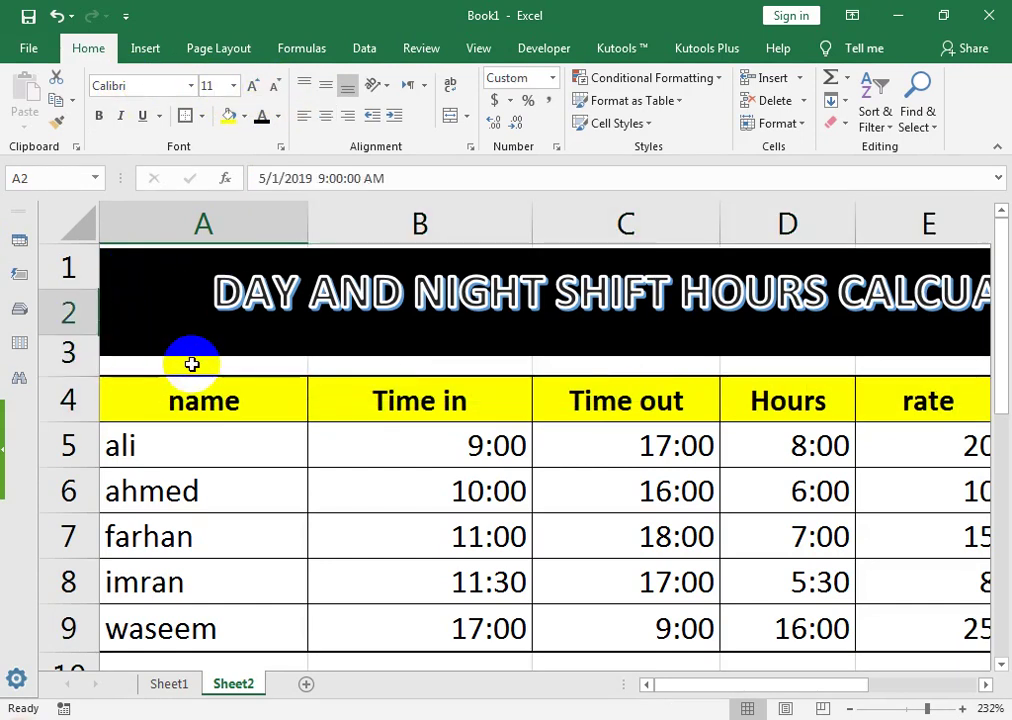
key(shift+Down)
key(shift+Down)
key(shift+Down)
key(shift+Down)
key(shift+Down)
key(shift+Down)
key(shift+Down)
key(shift+Down)
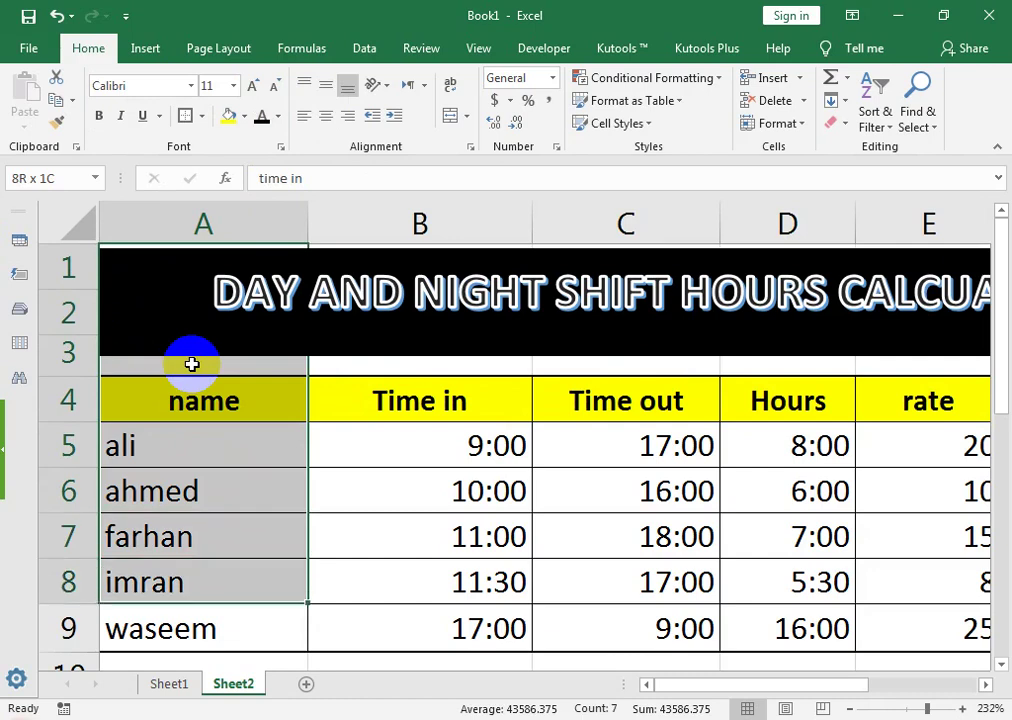
key(shift+Right)
key(shift+Right)
key(shift+Right)
key(shift+Right)
key(shift+Right)
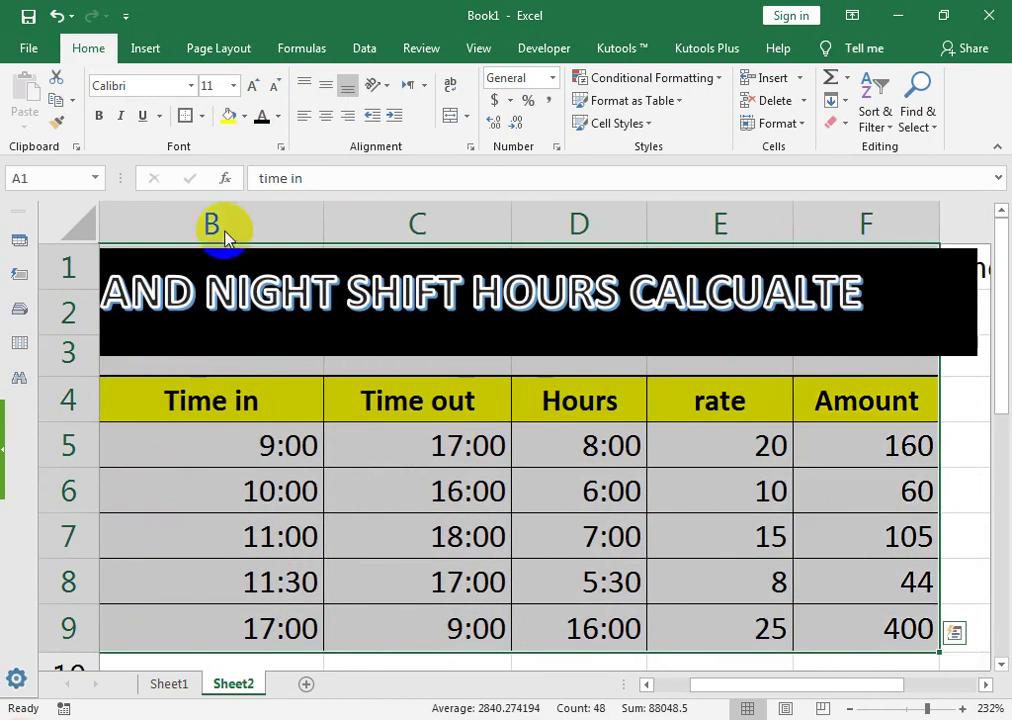
click(487, 56)
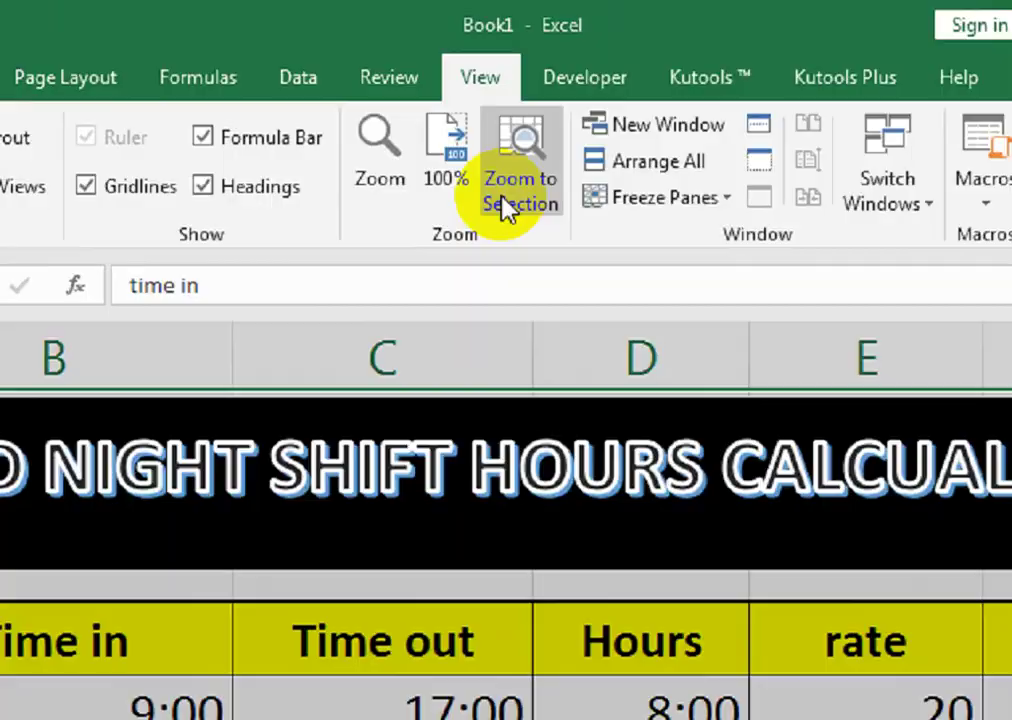
click(508, 200)
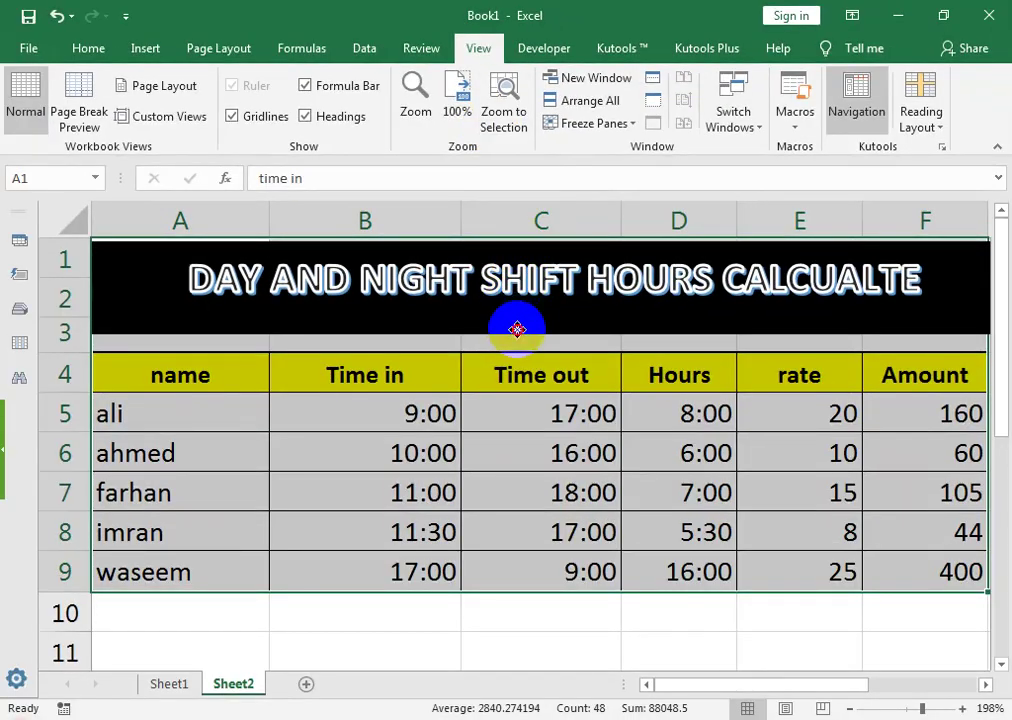
click(517, 329)
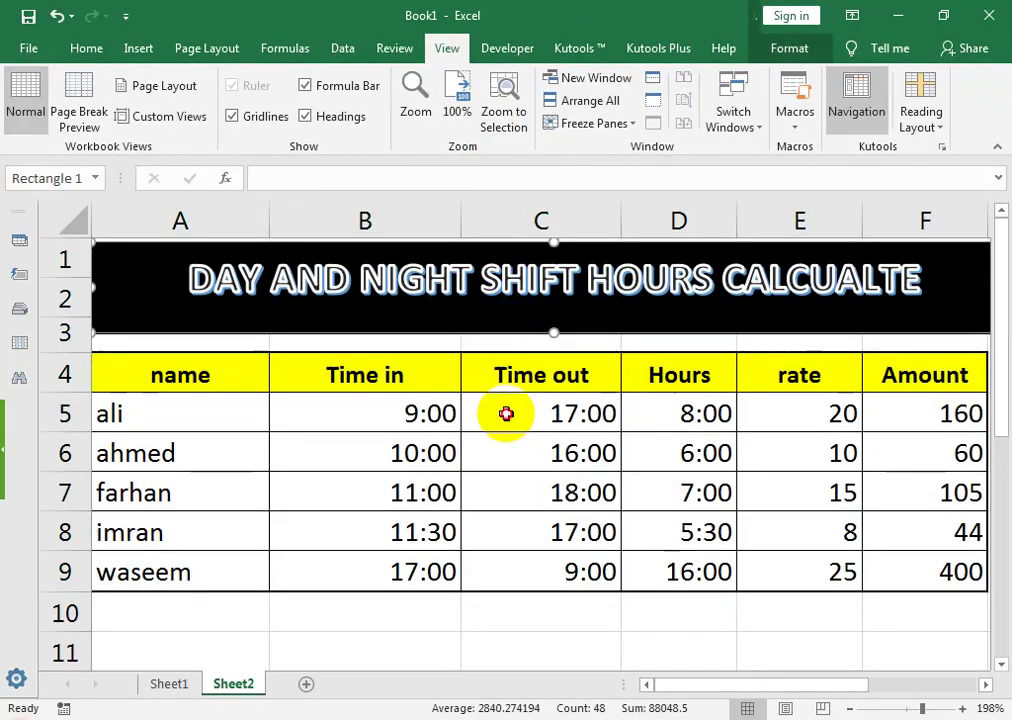
click(505, 409)
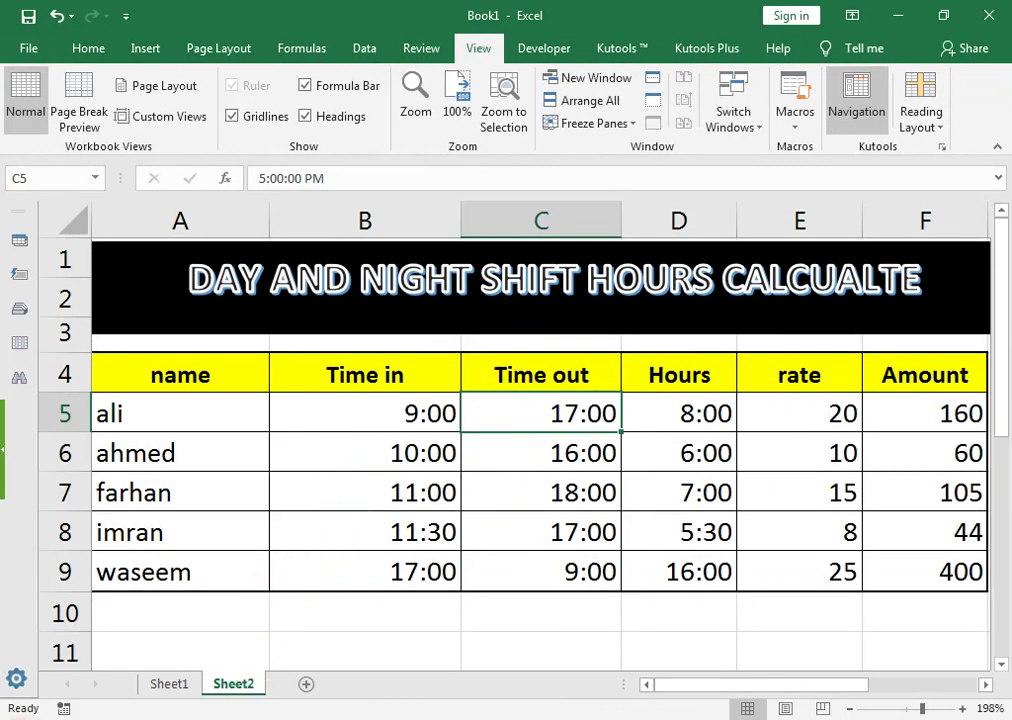
- Switch to the browser window showing the YouTube channel's videos page
click(395, 640)
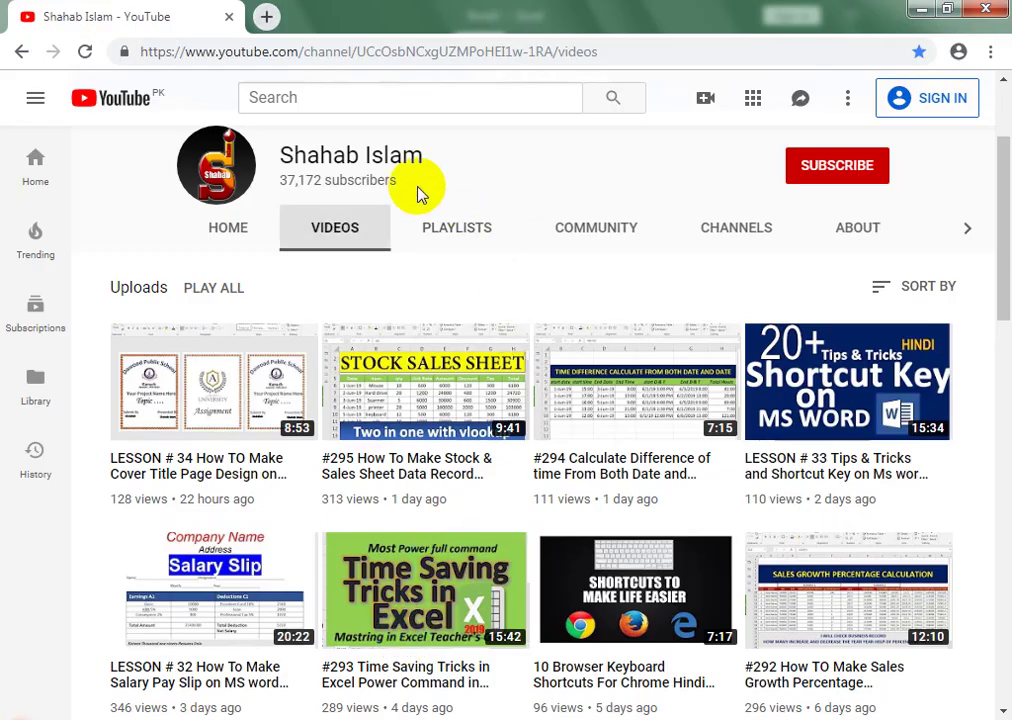